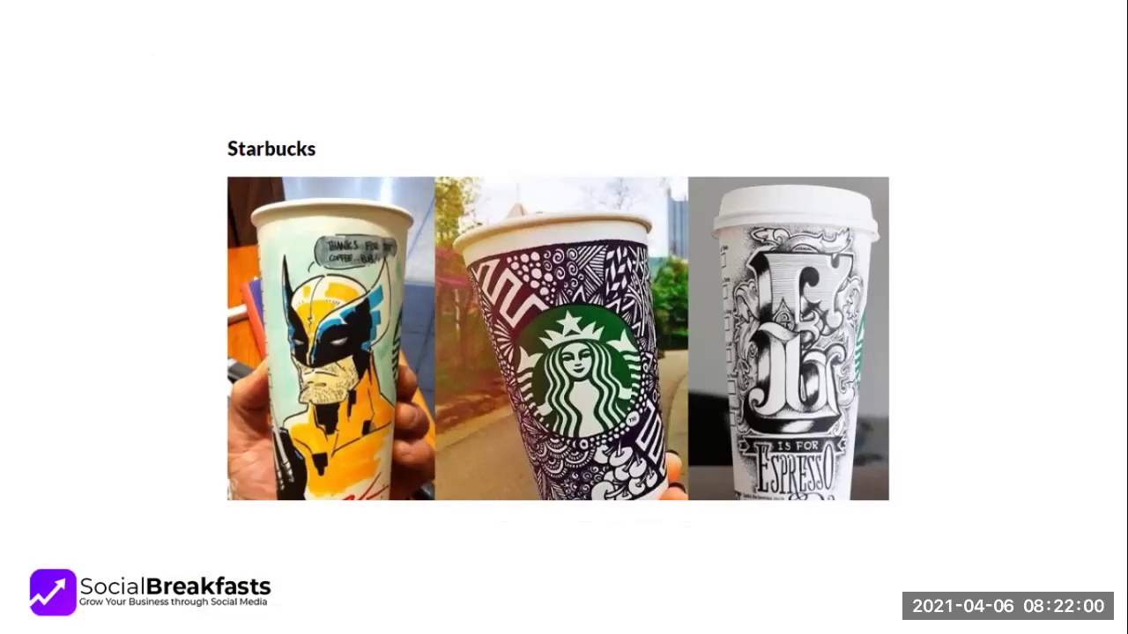
Show the lion photo, then present the USE HUMOR, hashtags and business challenge slides and end the show
{"action": "key", "text": "alt+Tab"}
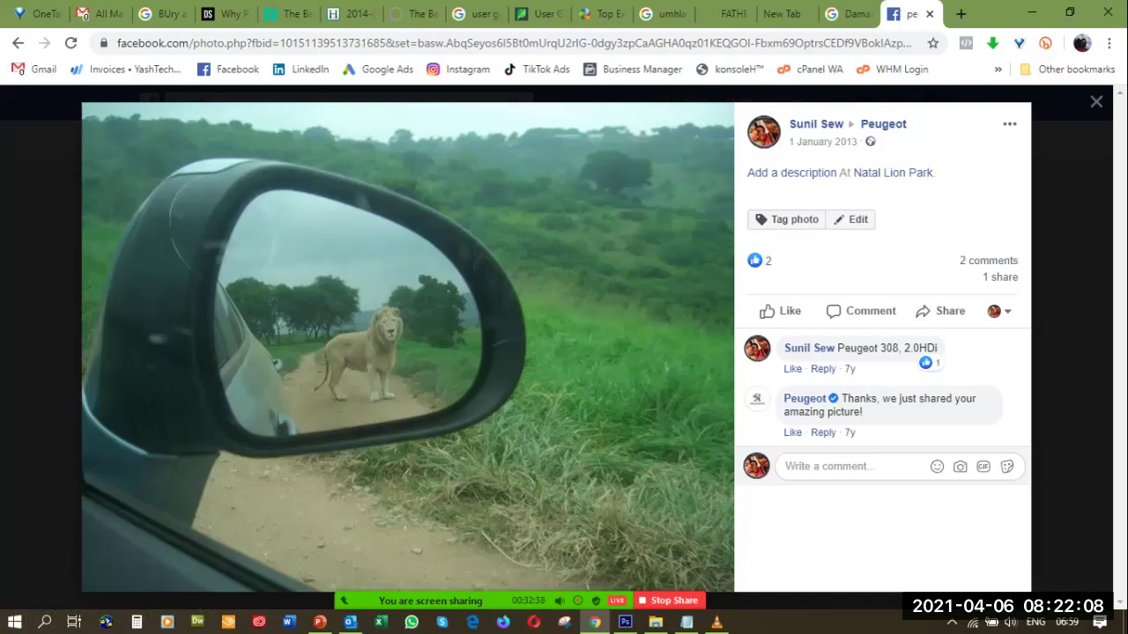
{"action": "key", "text": "alt+Tab"}
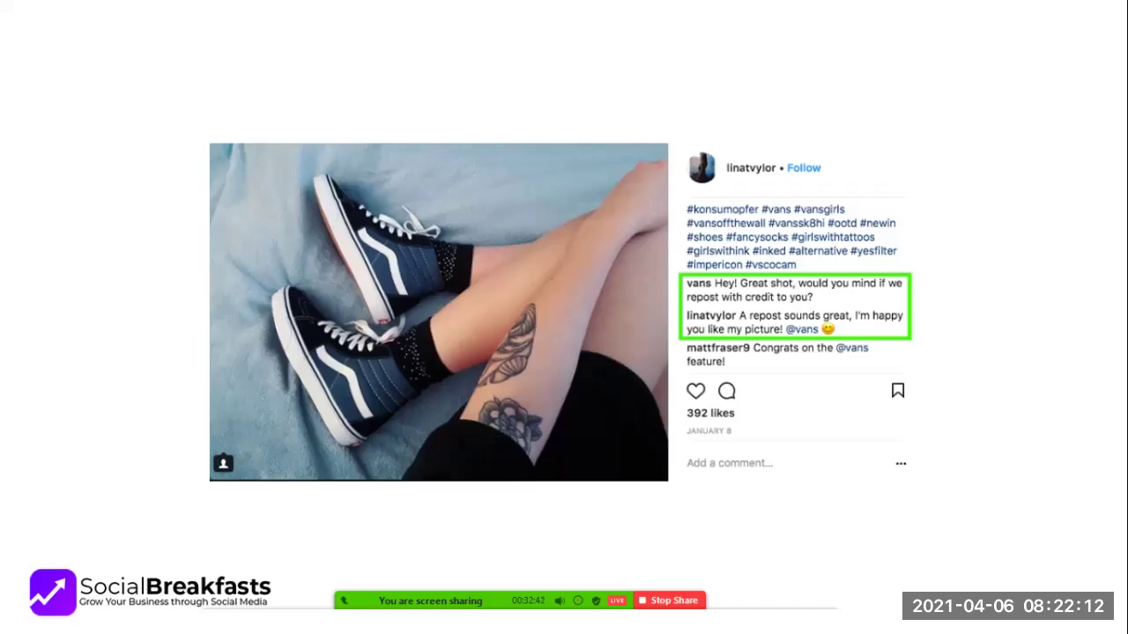
{"action": "key", "text": "Right"}
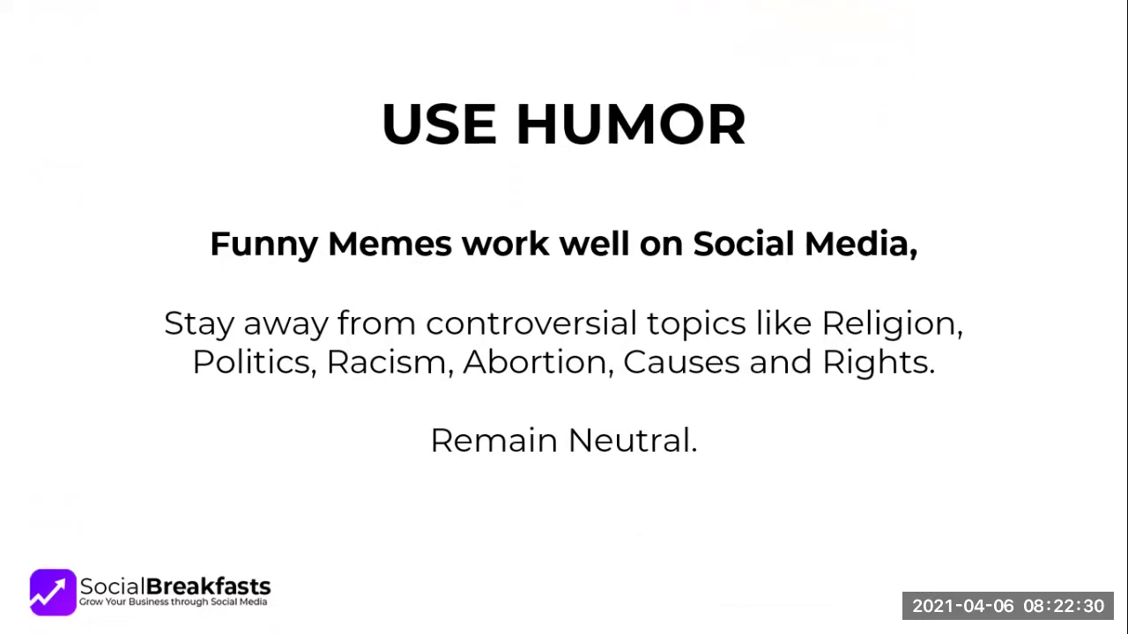
{"action": "key", "text": "Right"}
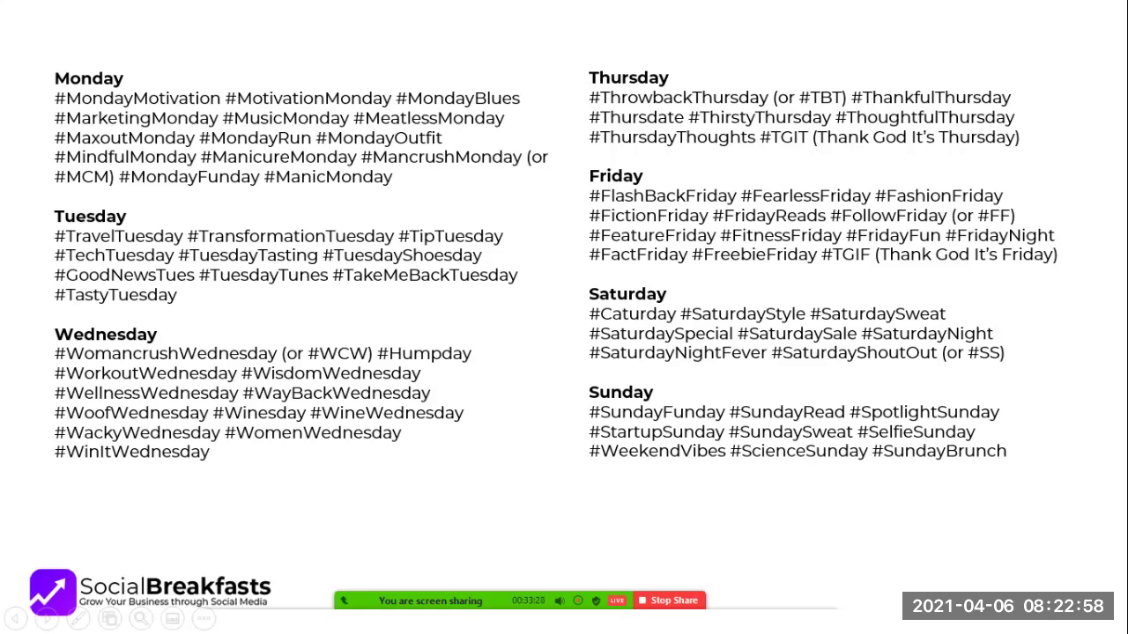
{"action": "key", "text": "Right"}
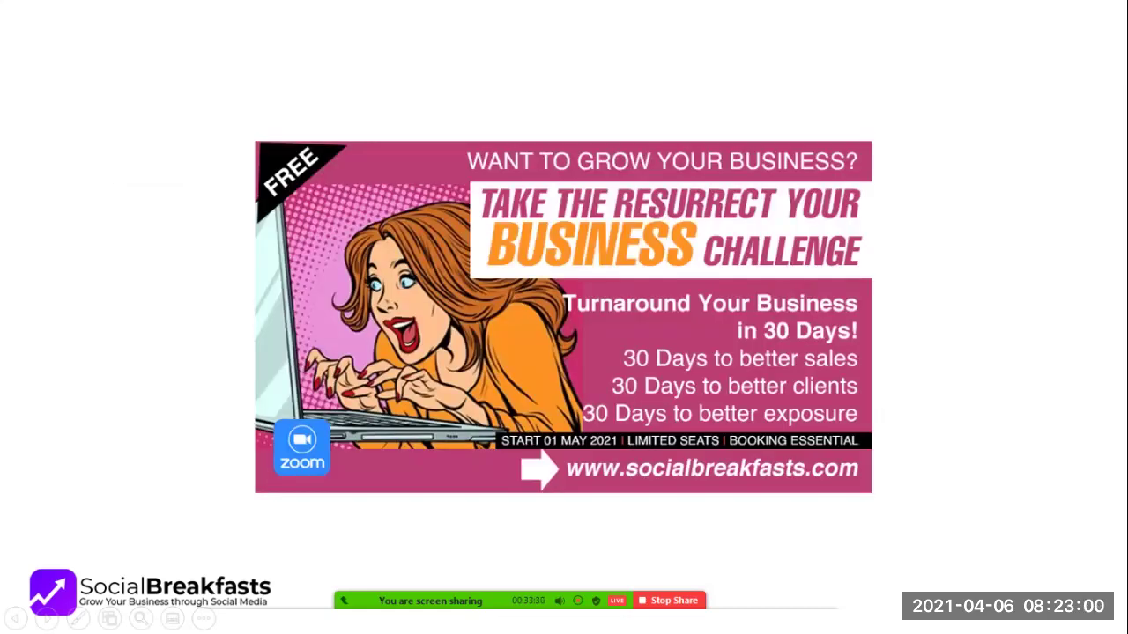
{"action": "key", "text": "Left"}
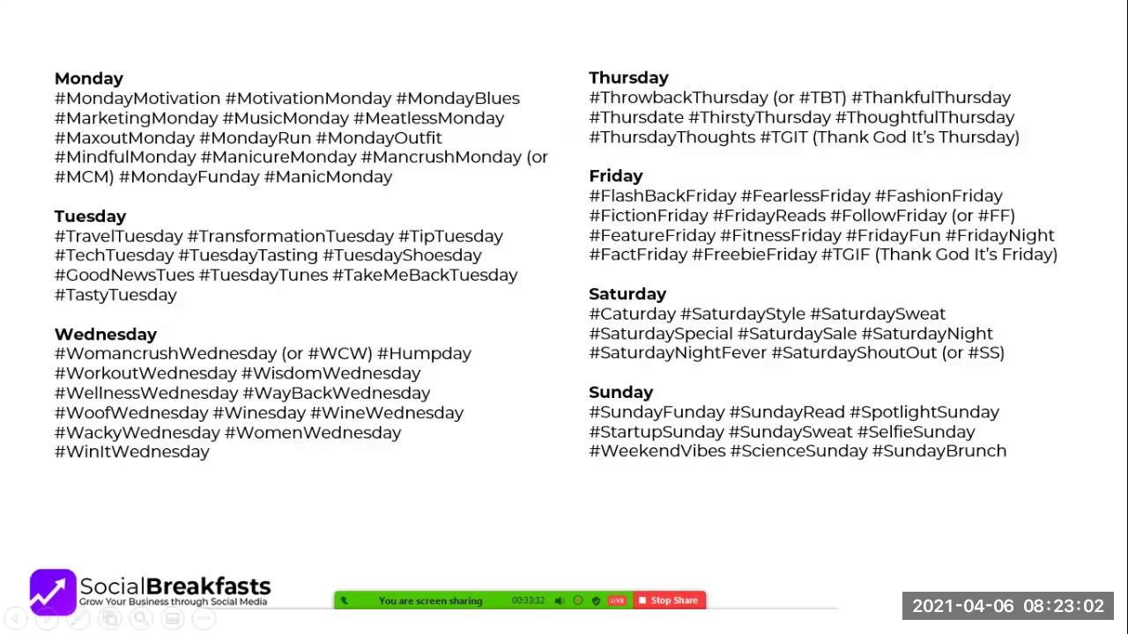
{"action": "key", "text": "Right"}
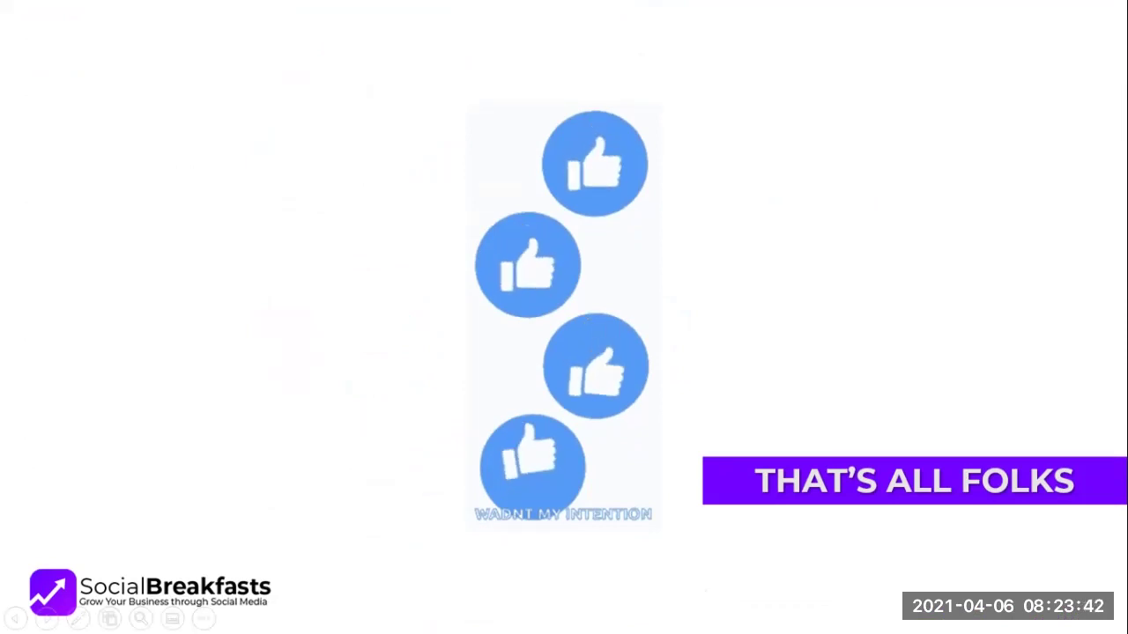
{"action": "key", "text": "Right"}
{"action": "key", "text": "Escape"}
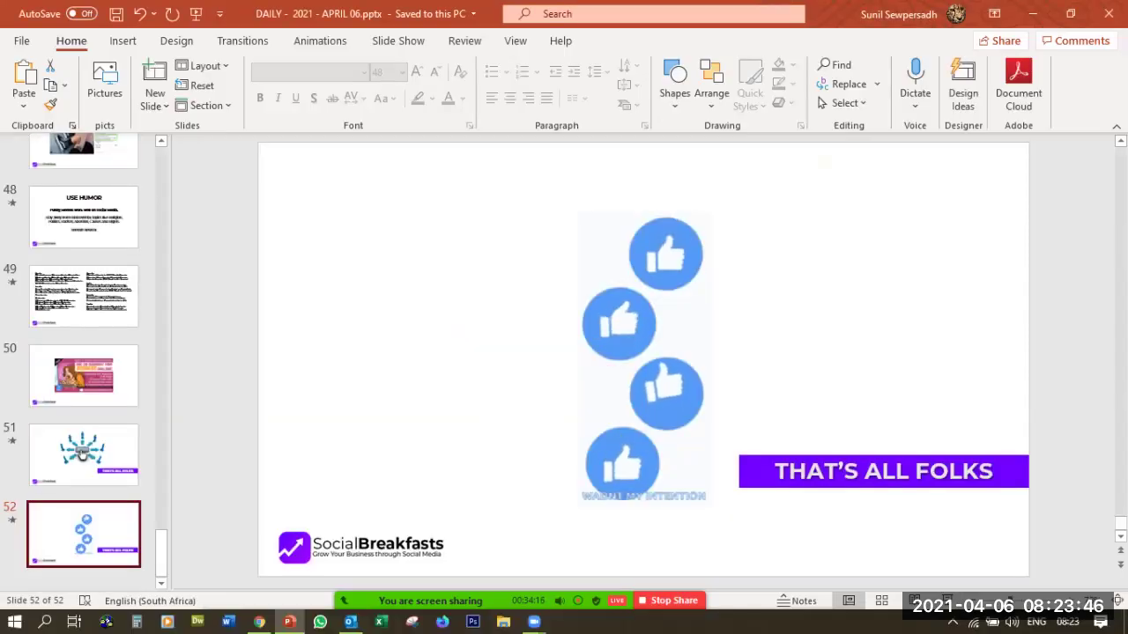
Bring up the Walink tab in Chrome and scroll to the top of create.wa.link
{"action": "key", "text": "alt+Tab"}
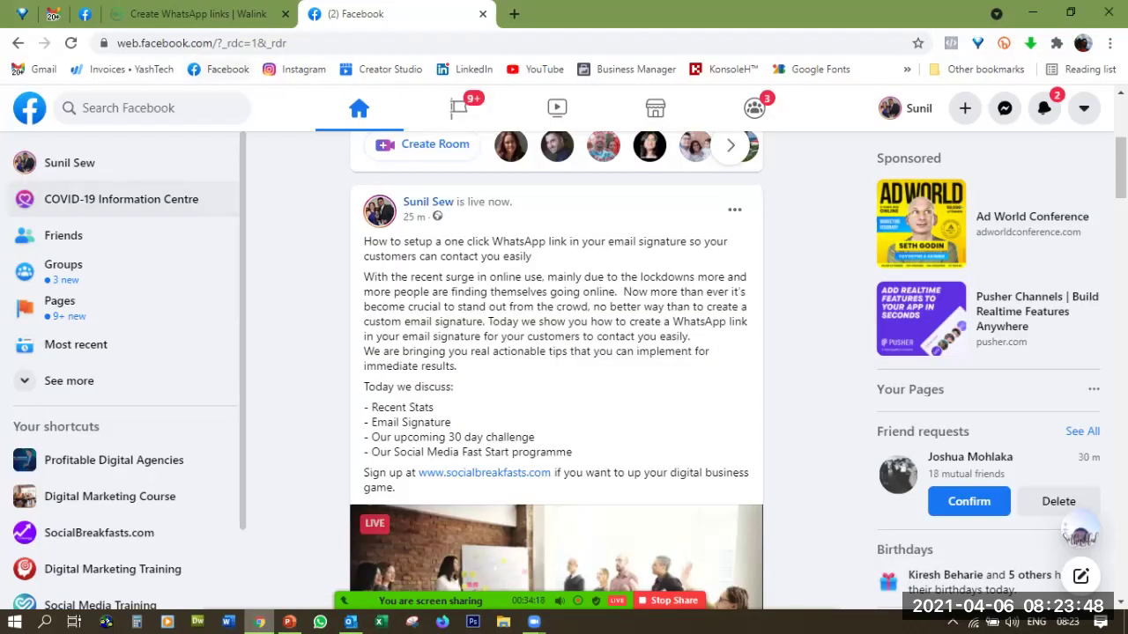
{"action": "left_click", "coordinate": [198, 13]}
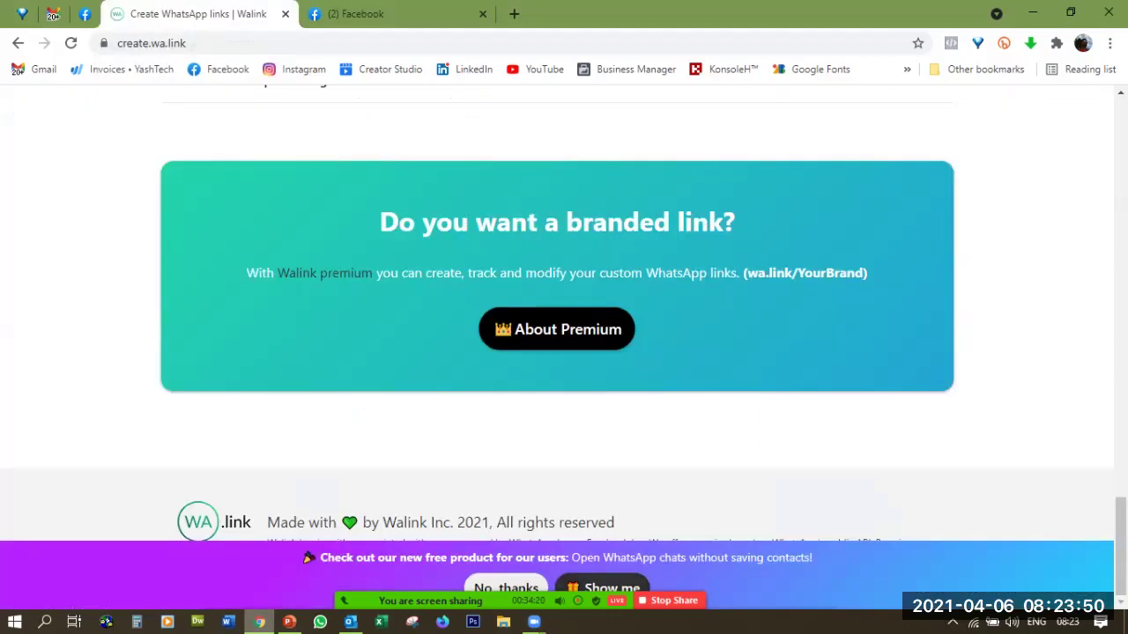
{"action": "scroll", "coordinate": [557, 308], "scroll_direction": "up", "scroll_amount": 4}
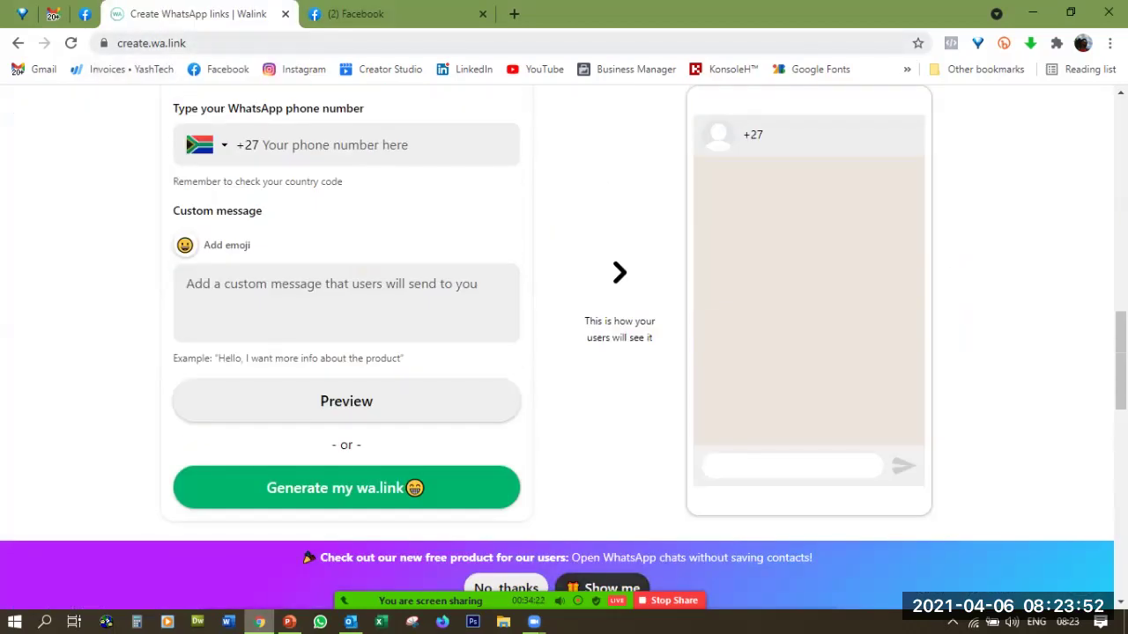
{"action": "scroll", "coordinate": [557, 309], "scroll_direction": "up", "scroll_amount": 9}
{"action": "scroll", "coordinate": [557, 309], "scroll_direction": "up", "scroll_amount": 3}
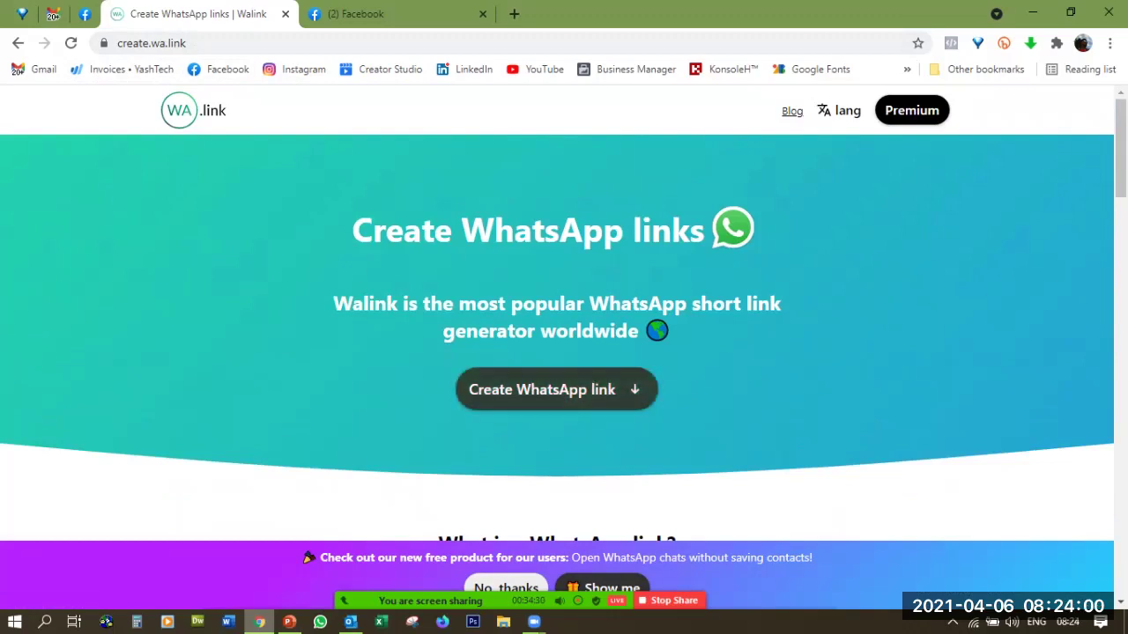
Enter the WhatsApp phone number in Walink's link creation form
{"action": "left_click", "coordinate": [556, 389]}
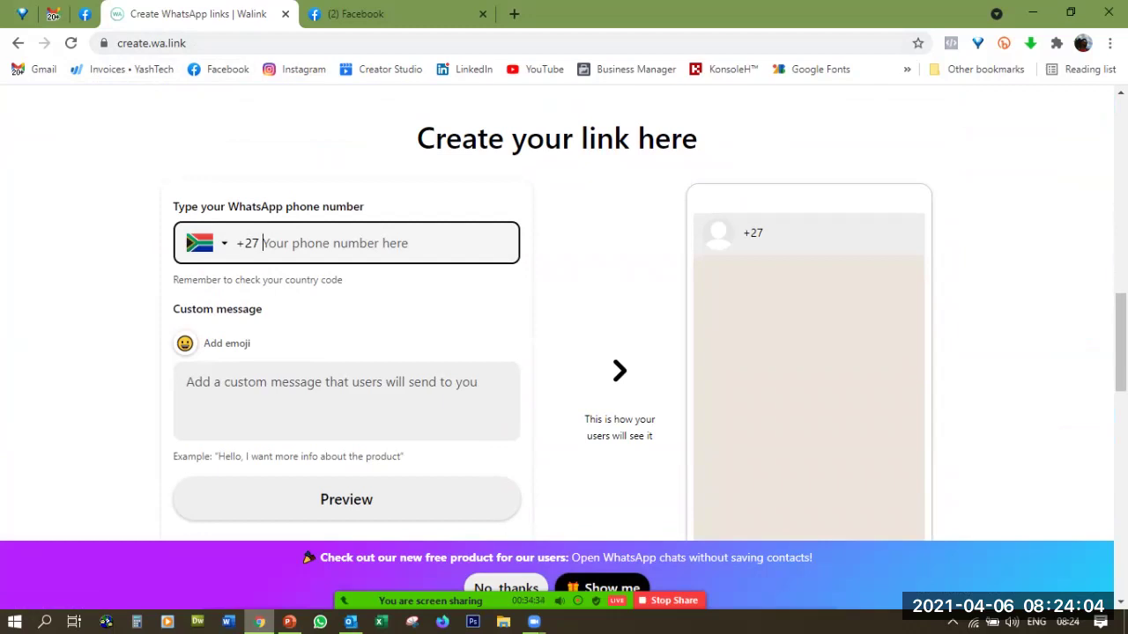
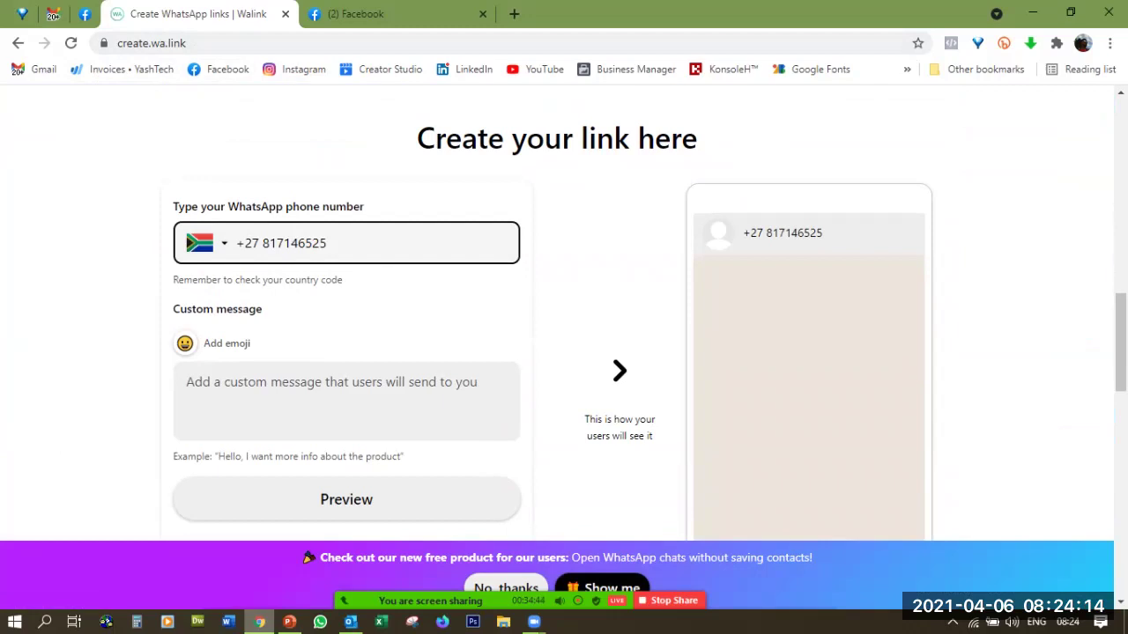
{"action": "scroll", "coordinate": [648, 313], "scroll_direction": "down", "scroll_amount": 1}
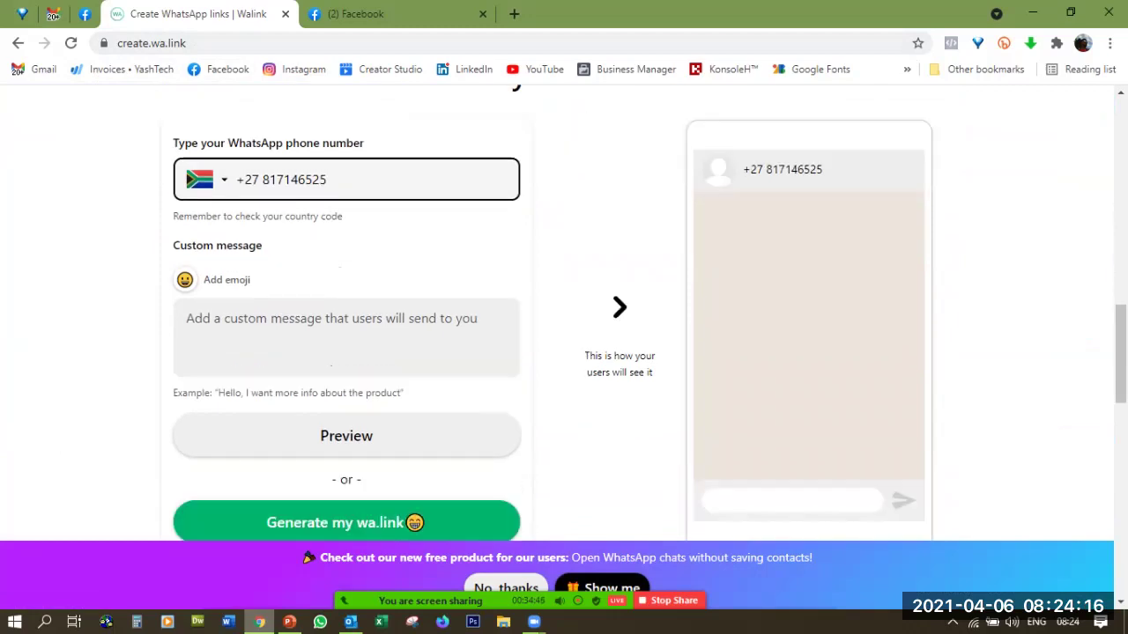
Write the custom message 'Hello 😃, yes send me more information, thanks' with the emoji
{"action": "left_click", "coordinate": [187, 300]}
{"action": "type", "text": "Hello"}
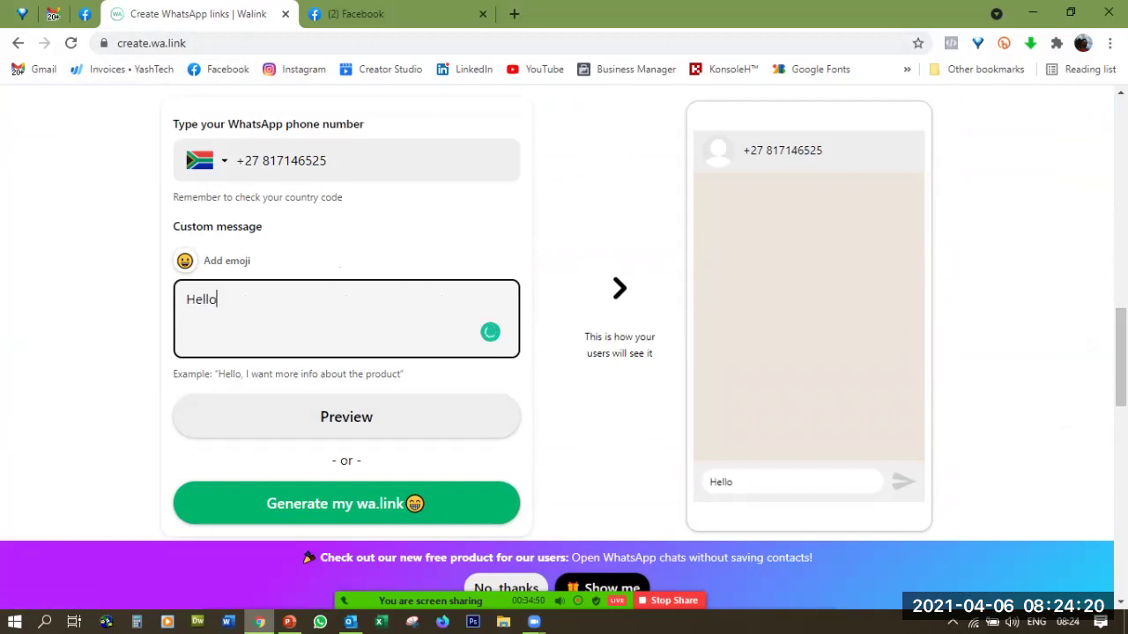
{"action": "key", "text": "Tab"}
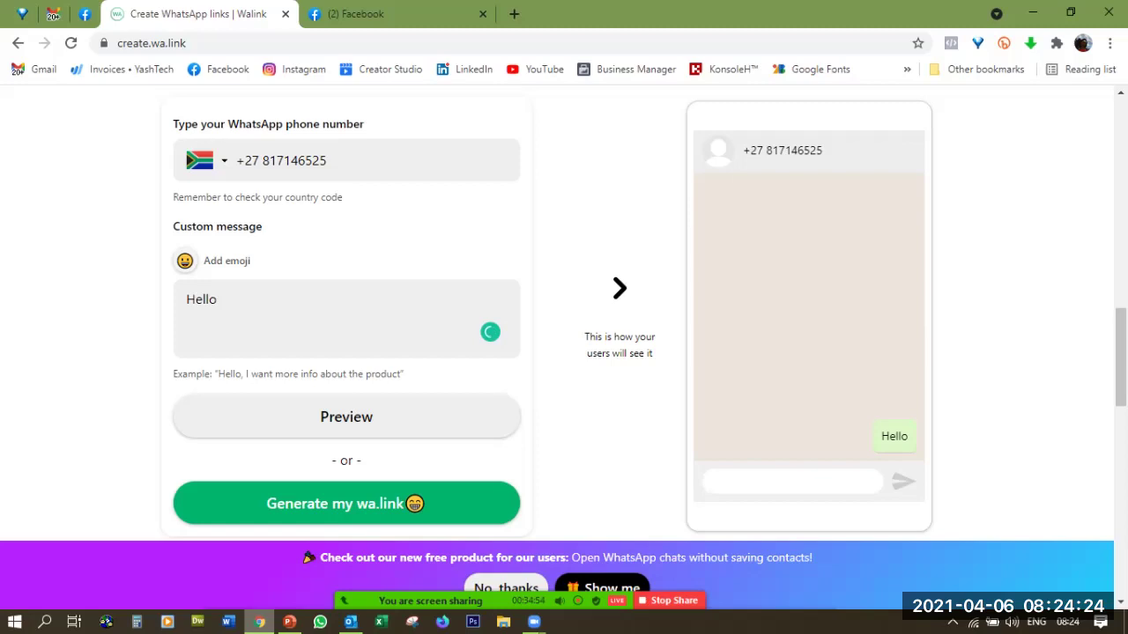
{"action": "left_click", "coordinate": [184, 261]}
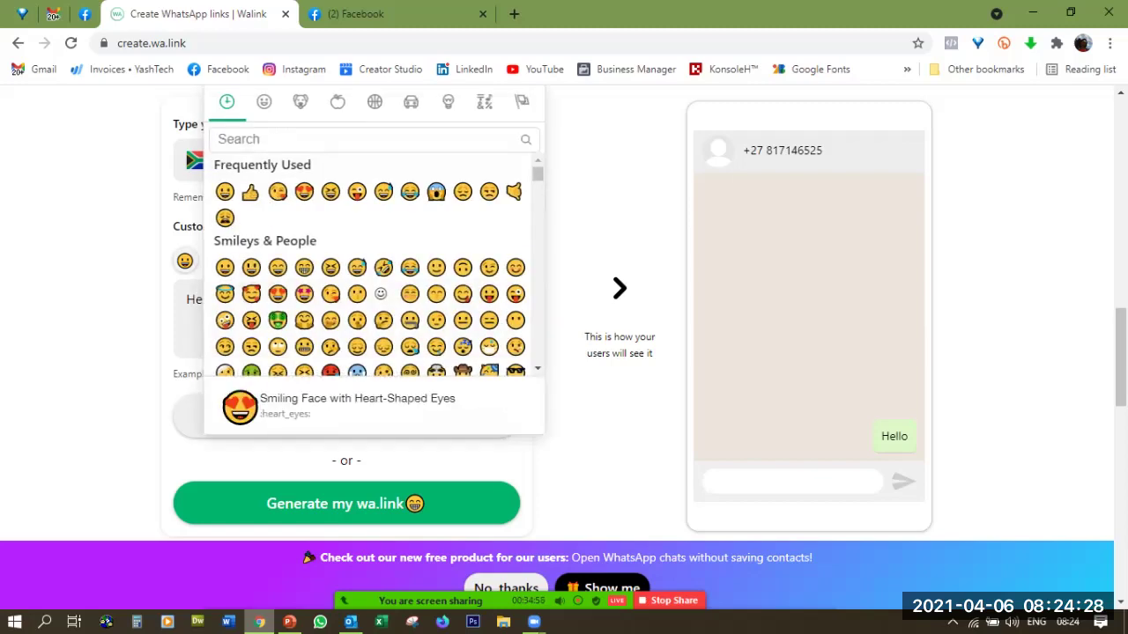
{"action": "left_click", "coordinate": [251, 267]}
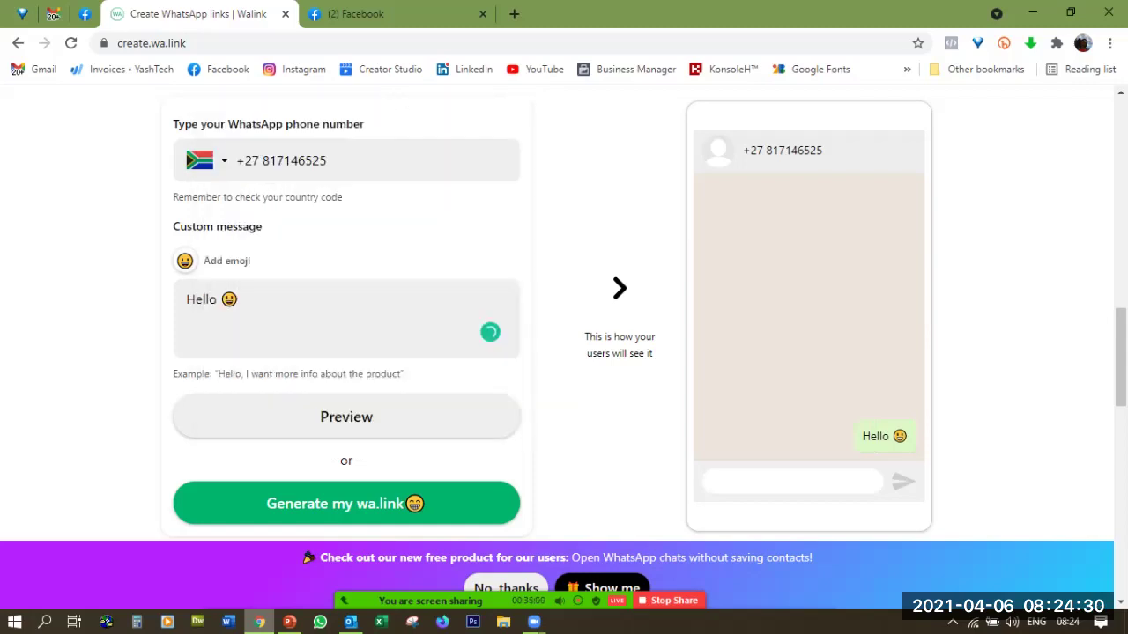
{"action": "left_click", "coordinate": [240, 299]}
{"action": "type", "text": ", yes se"}
{"action": "type", "text": "nd me more"}
{"action": "type", "text": "i "}
{"action": "type", "text": "info"}
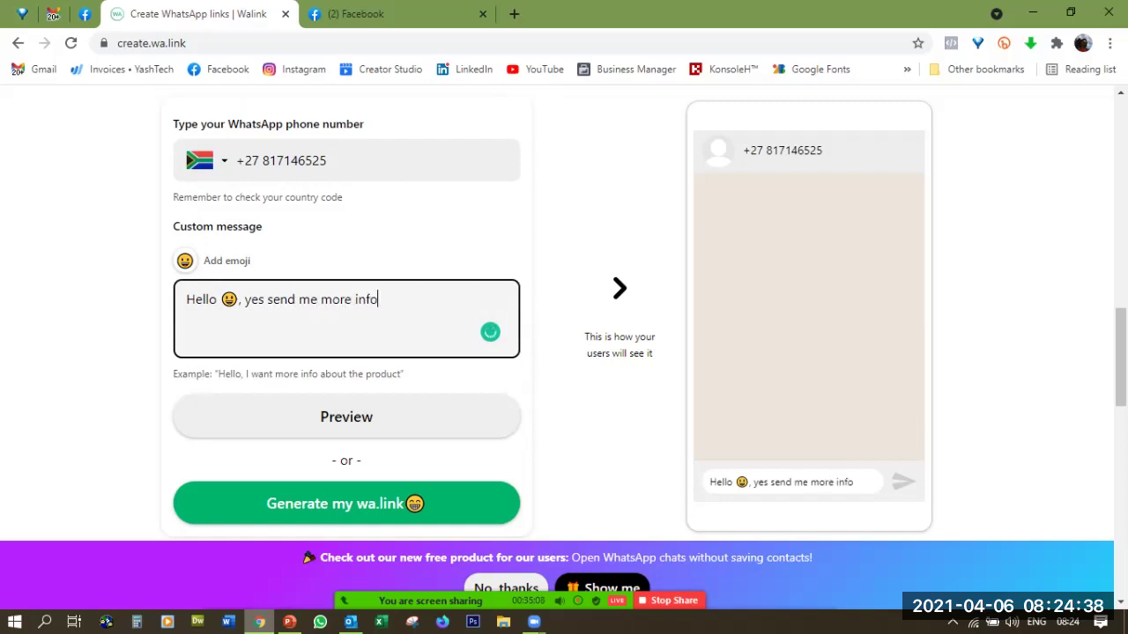
{"action": "type", "text": "rmation, thanks"}
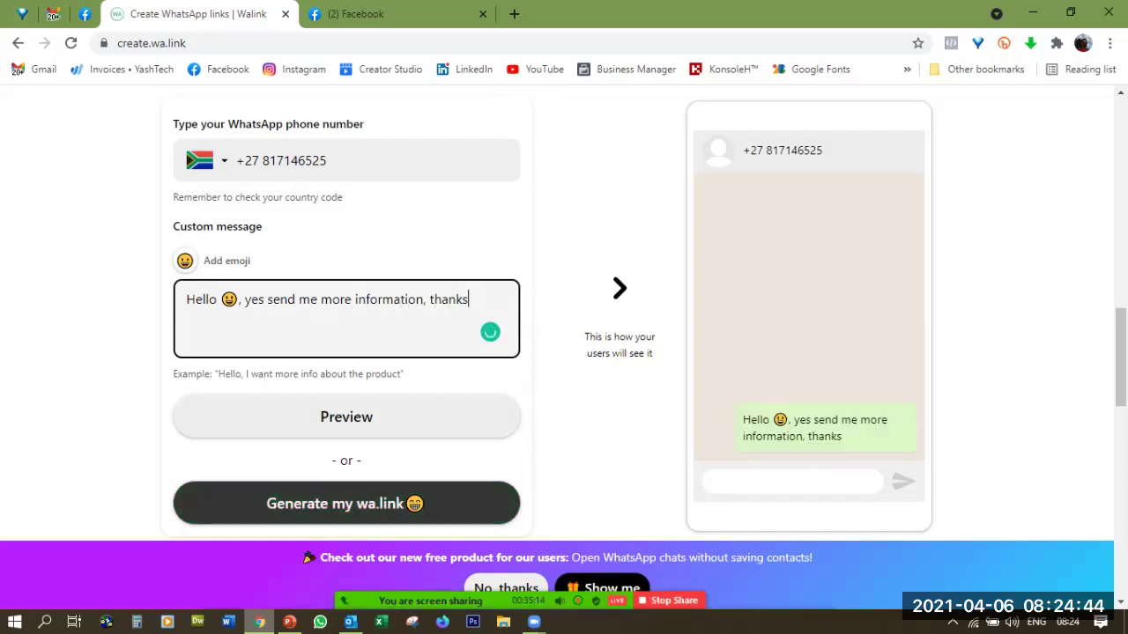
{"action": "scroll", "coordinate": [564, 353], "scroll_direction": "down", "scroll_amount": 1}
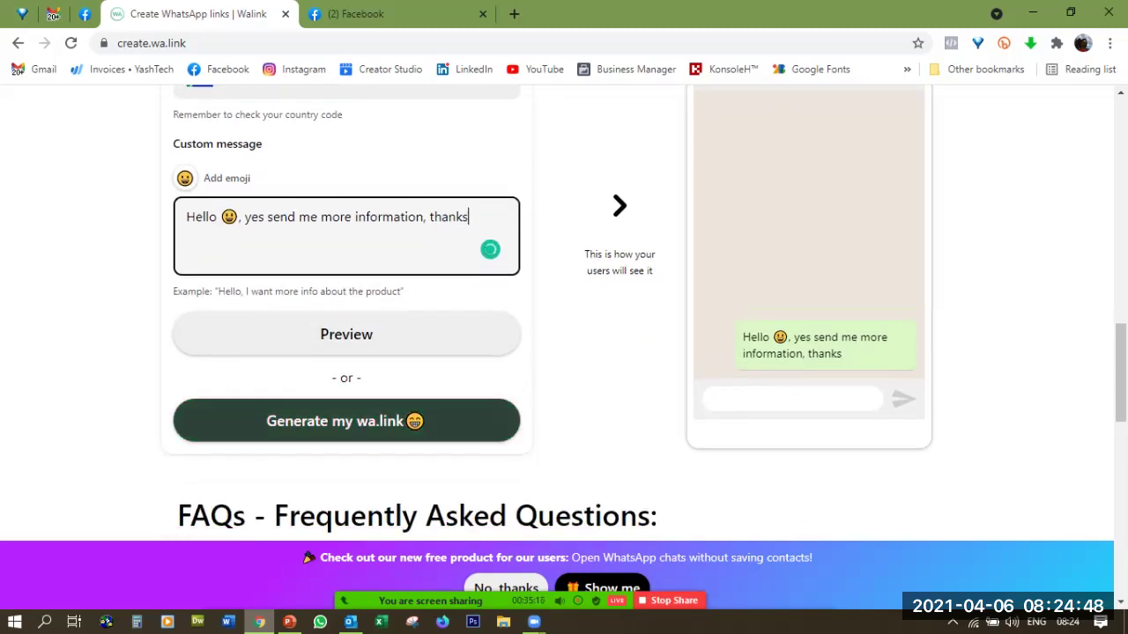
Generate the wa.link/1j4w3q short link and copy its address
{"action": "left_click", "coordinate": [346, 420]}
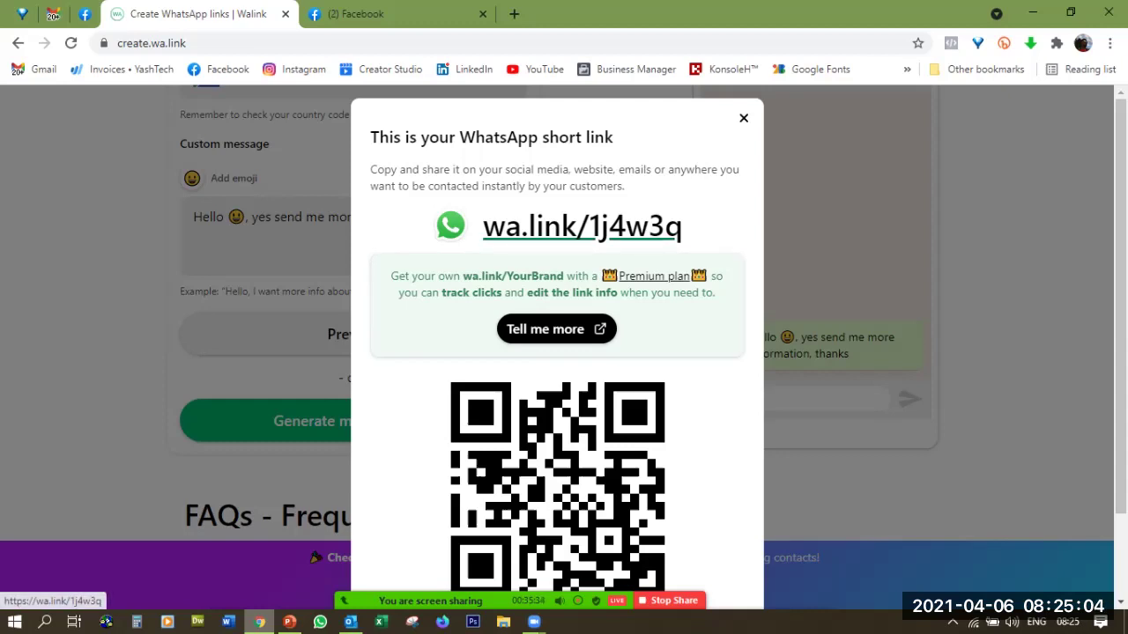
{"action": "right_click", "coordinate": [515, 226]}
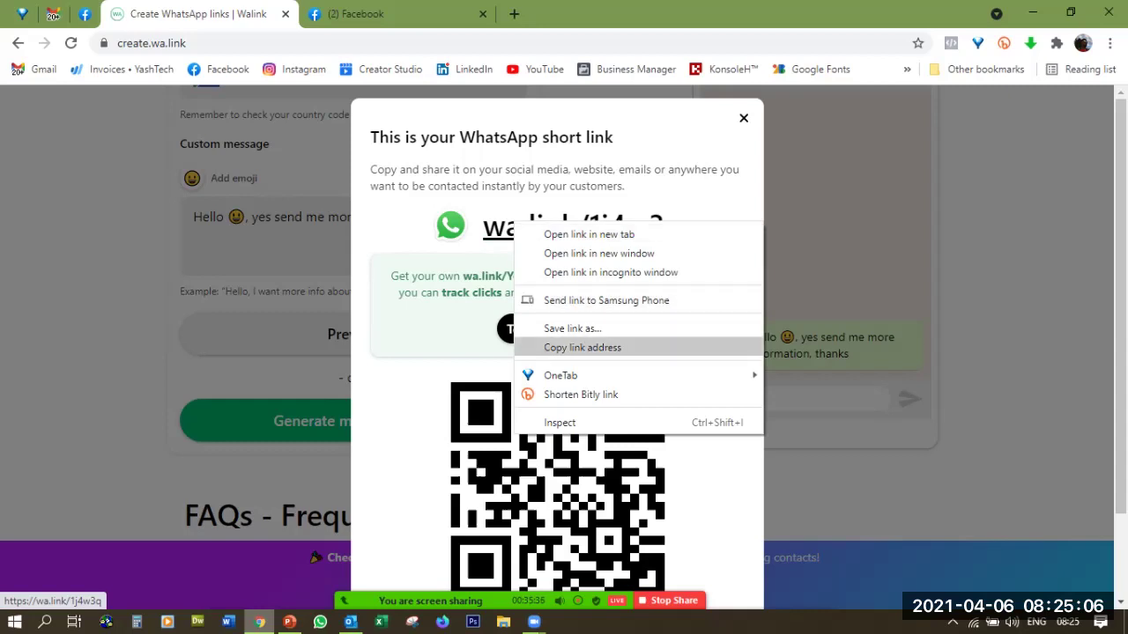
{"action": "left_click", "coordinate": [581, 347]}
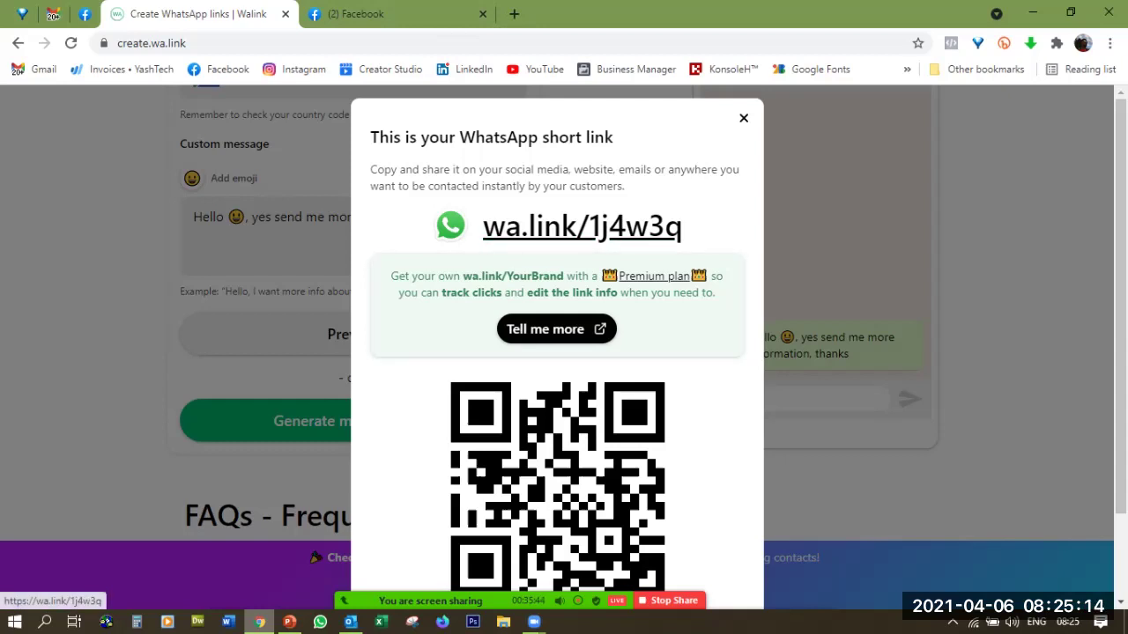
Paste wa.link/1j4w3q into a new tab's address bar, check the Walink tab, then open another tab
{"action": "left_click", "coordinate": [514, 13]}
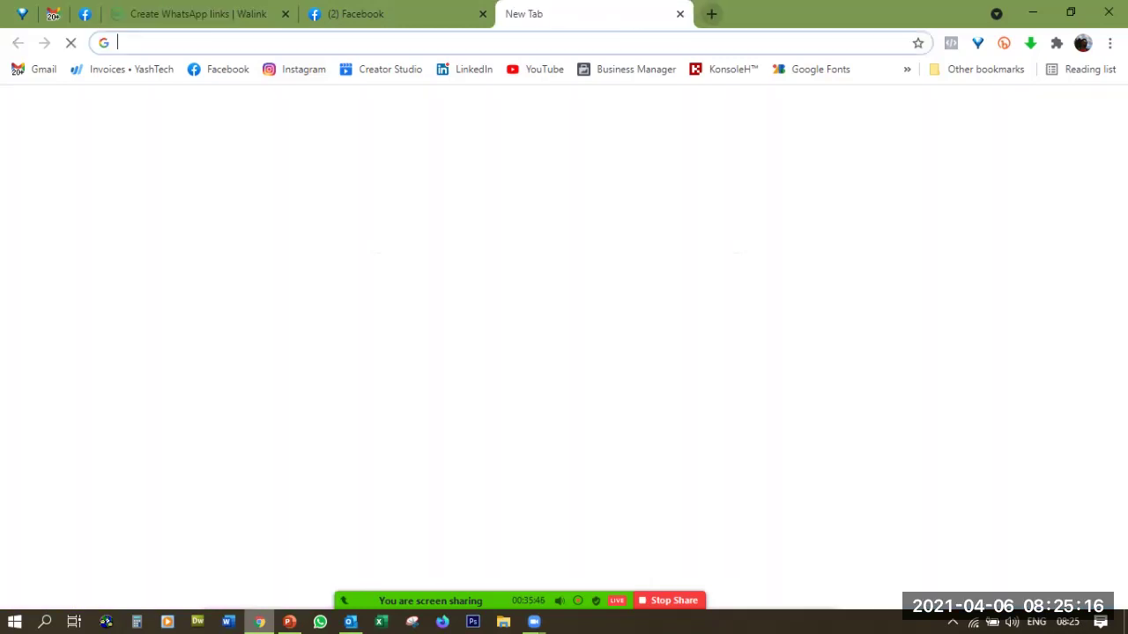
{"action": "key", "text": "ctrl+v"}
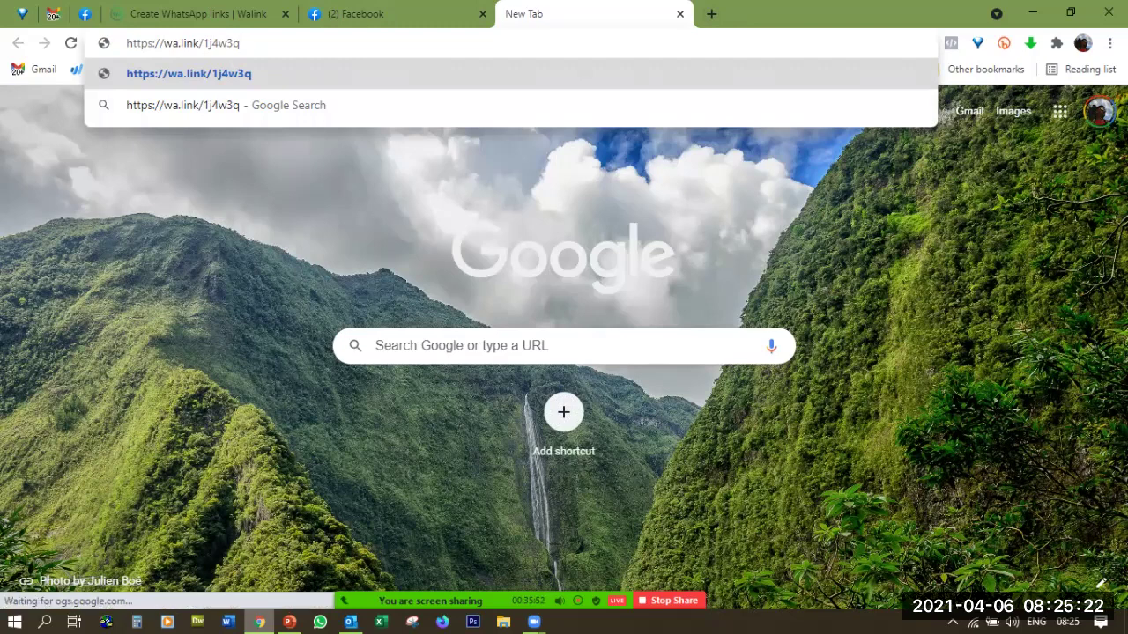
{"action": "key", "text": "shift+Left"}
{"action": "key", "text": "shift+Left"}
{"action": "key", "text": "shift+Left"}
{"action": "key", "text": "shift+Left"}
{"action": "key", "text": "shift+Left"}
{"action": "key", "text": "shift+Left"}
{"action": "key", "text": "shift+Left"}
{"action": "key", "text": "shift+Left"}
{"action": "key", "text": "shift+Left"}
{"action": "key", "text": "shift+Left"}
{"action": "key", "text": "shift+Left"}
{"action": "key", "text": "shift+Left"}
{"action": "key", "text": "shift+Left"}
{"action": "key", "text": "shift+Left"}
{"action": "key", "text": "shift+Left"}
{"action": "key", "text": "shift+Left"}
{"action": "key", "text": "shift+Left"}
{"action": "key", "text": "shift+Left"}
{"action": "key", "text": "shift+Left"}
{"action": "key", "text": "shift+Left"}
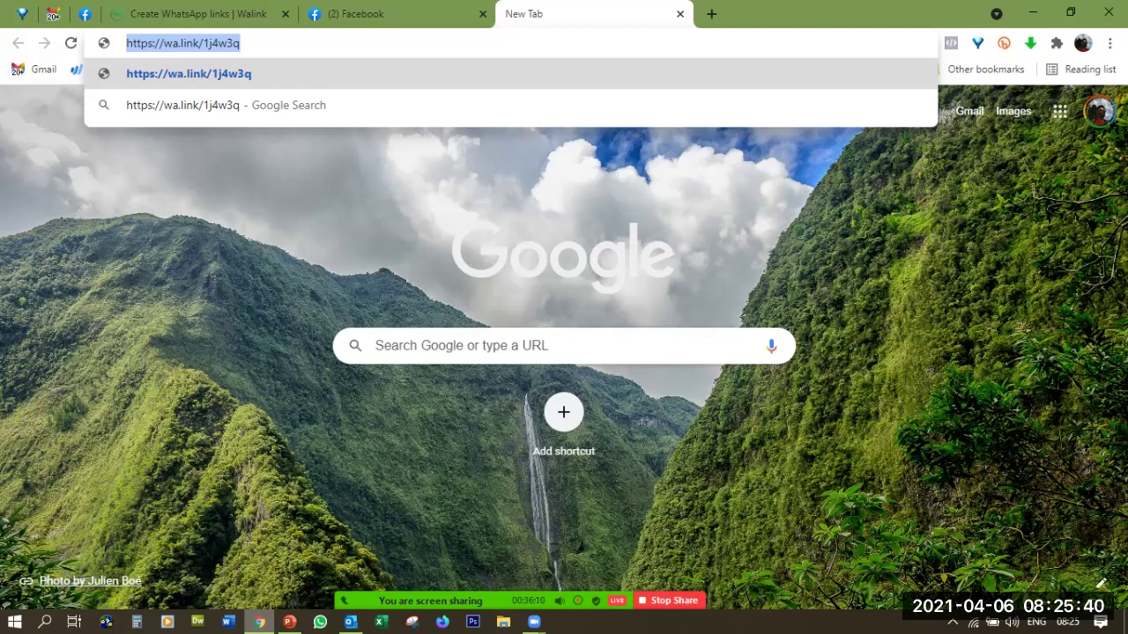
{"action": "key", "text": "ctrl+1"}
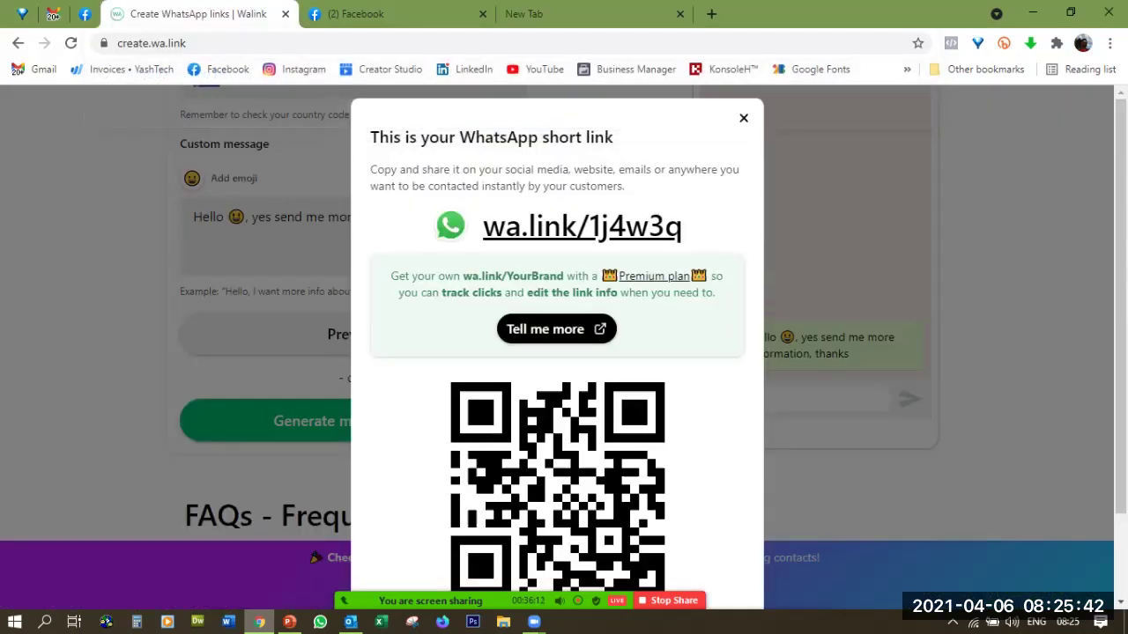
{"action": "key", "text": "ctrl+Tab"}
{"action": "key", "text": "ctrl+Tab"}
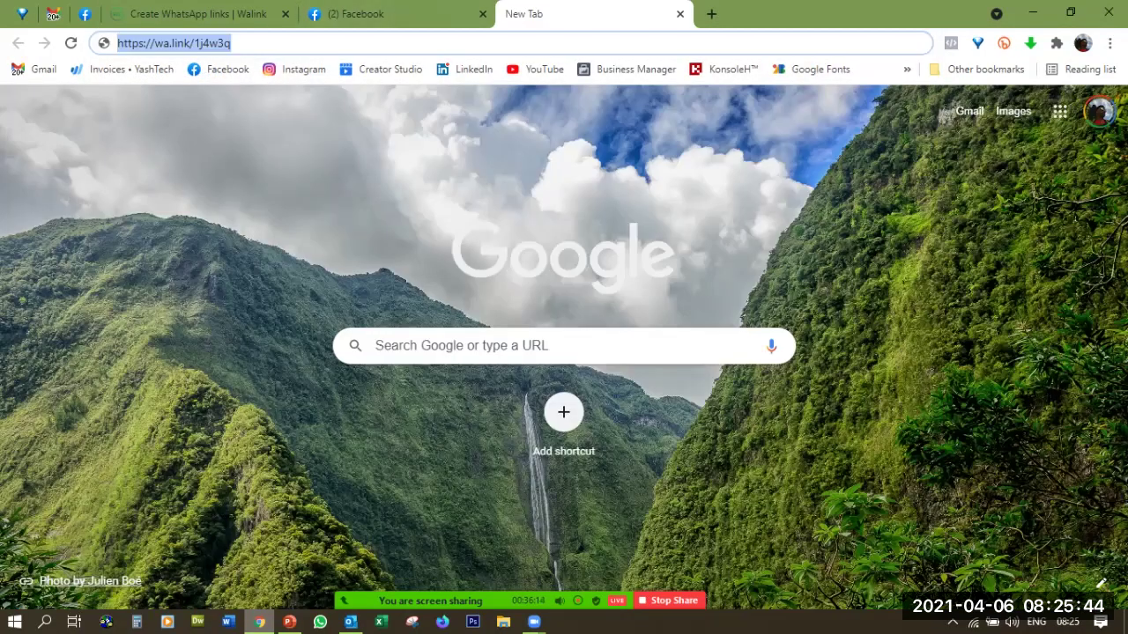
{"action": "left_click", "coordinate": [712, 14]}
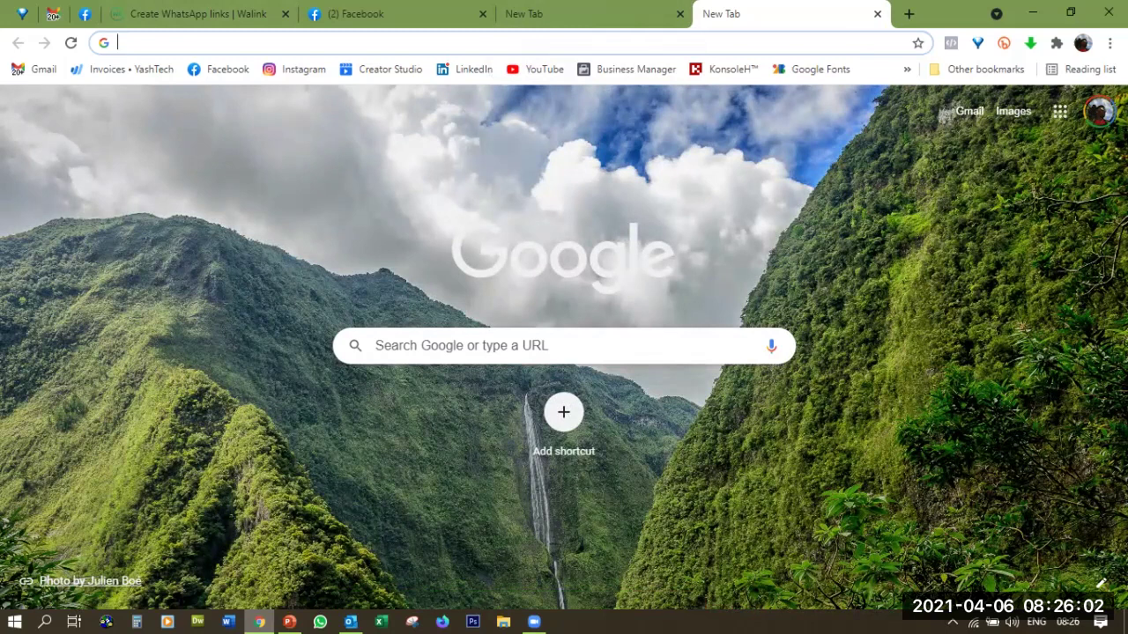
Search Google Images for 'whatsapp chat button'
{"action": "type", "text": "whatsapp chat button"}
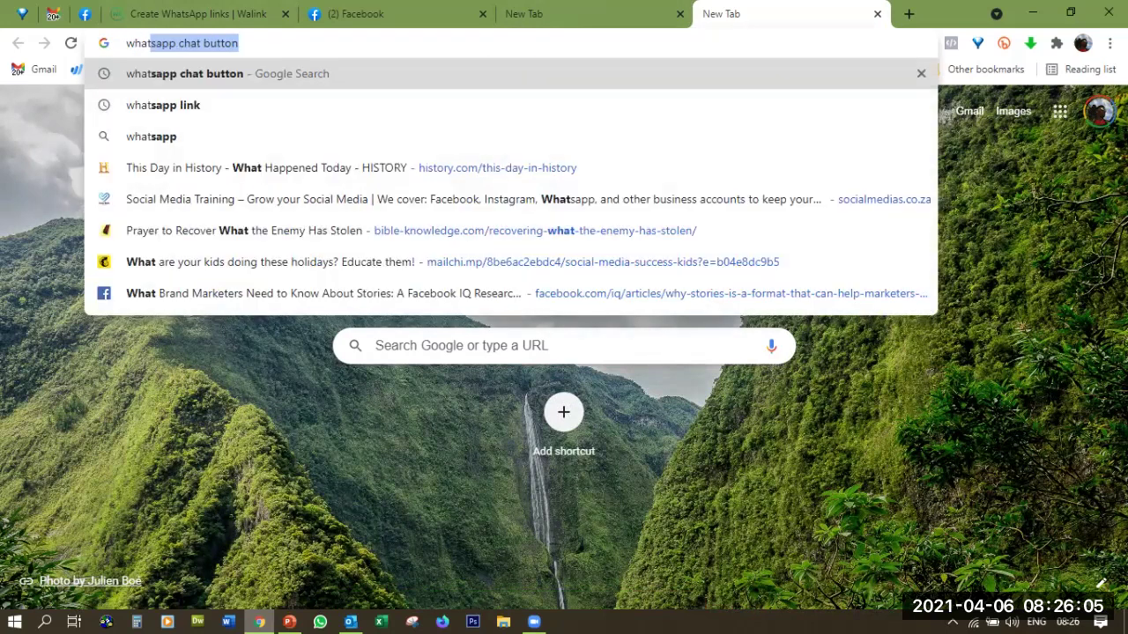
{"action": "key", "text": "Return"}
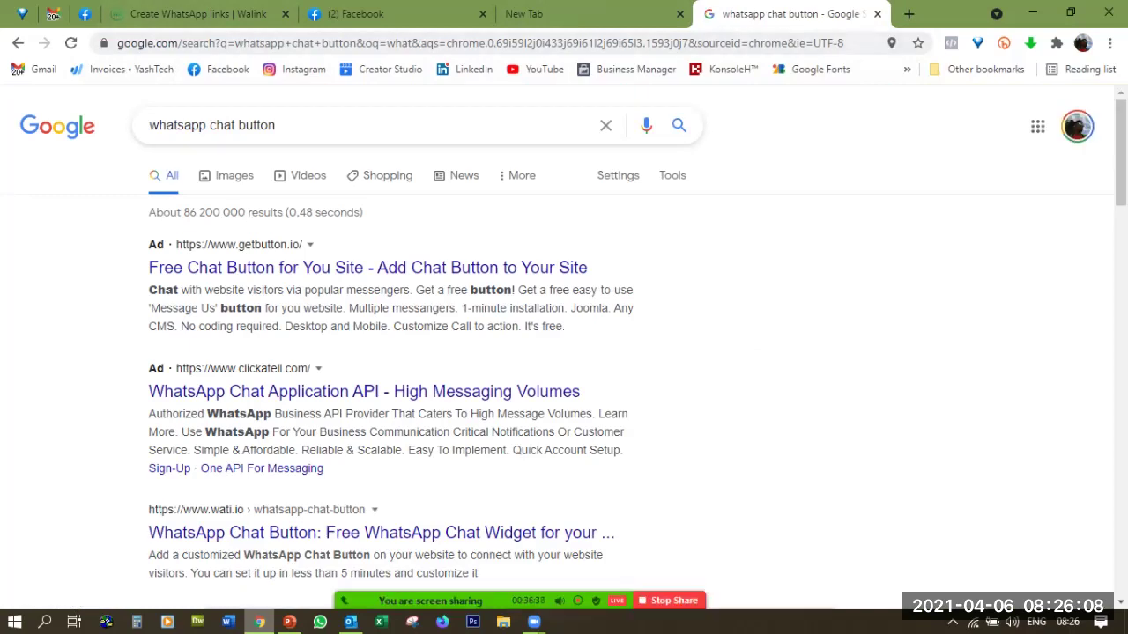
{"action": "left_click", "coordinate": [234, 175]}
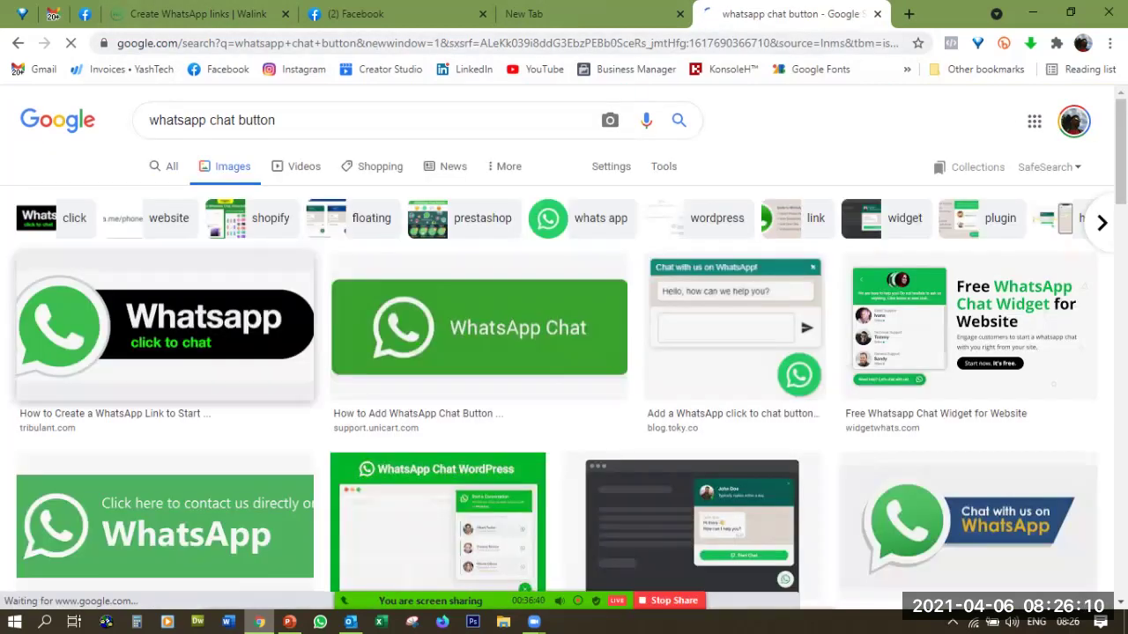
{"action": "scroll", "coordinate": [564, 353], "scroll_direction": "down", "scroll_amount": 10}
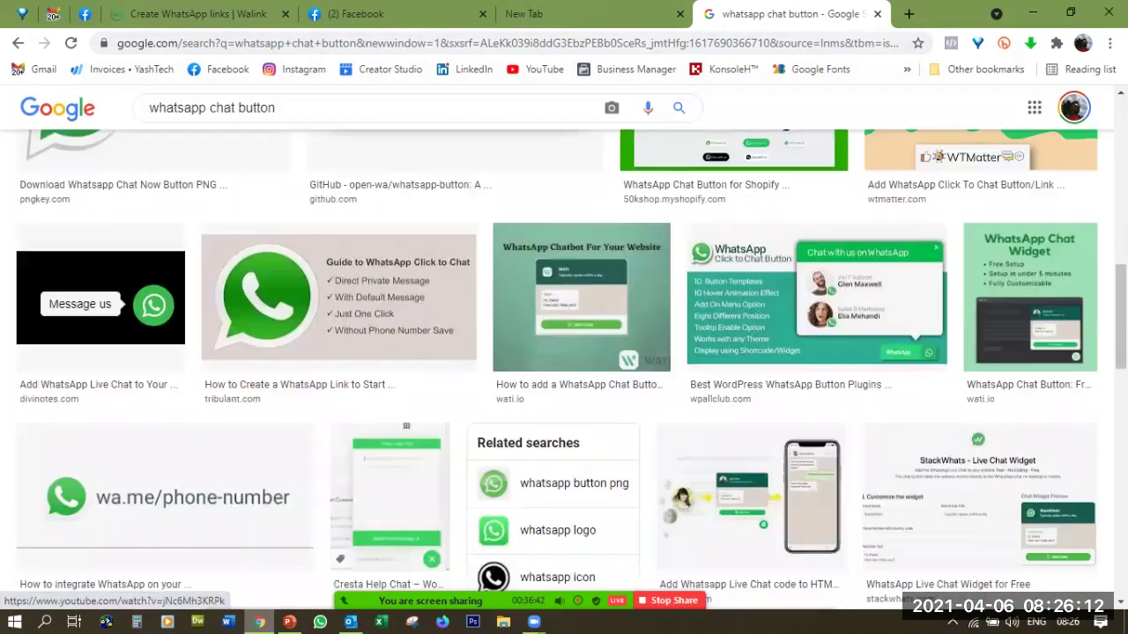
{"action": "scroll", "coordinate": [564, 370], "scroll_direction": "up", "scroll_amount": 5}
{"action": "scroll", "coordinate": [564, 371], "scroll_direction": "down", "scroll_amount": 5}
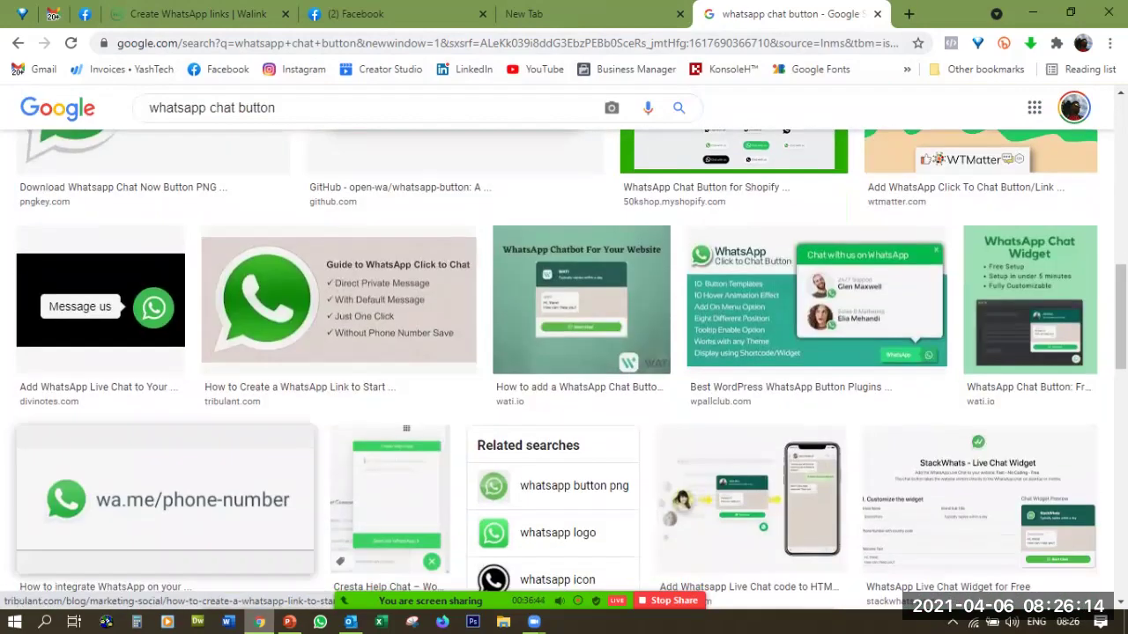
{"action": "scroll", "coordinate": [564, 353], "scroll_direction": "up", "scroll_amount": 10}
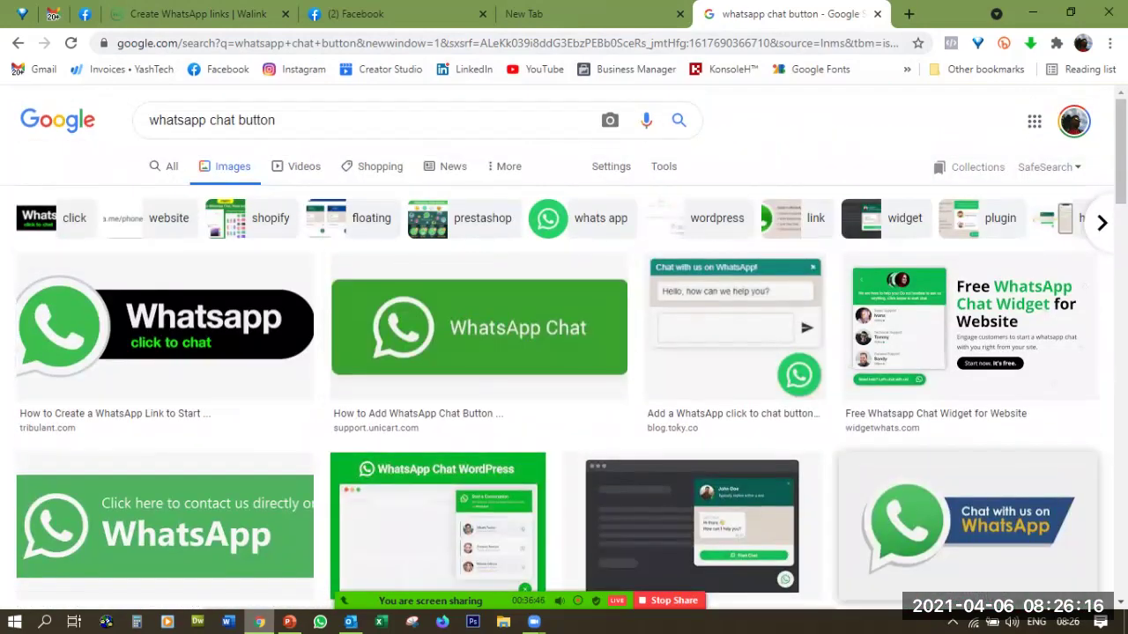
Save the 'Chat with us on WhatsApp' image as download.jpg in the YashTech folder
{"action": "right_click", "coordinate": [882, 516]}
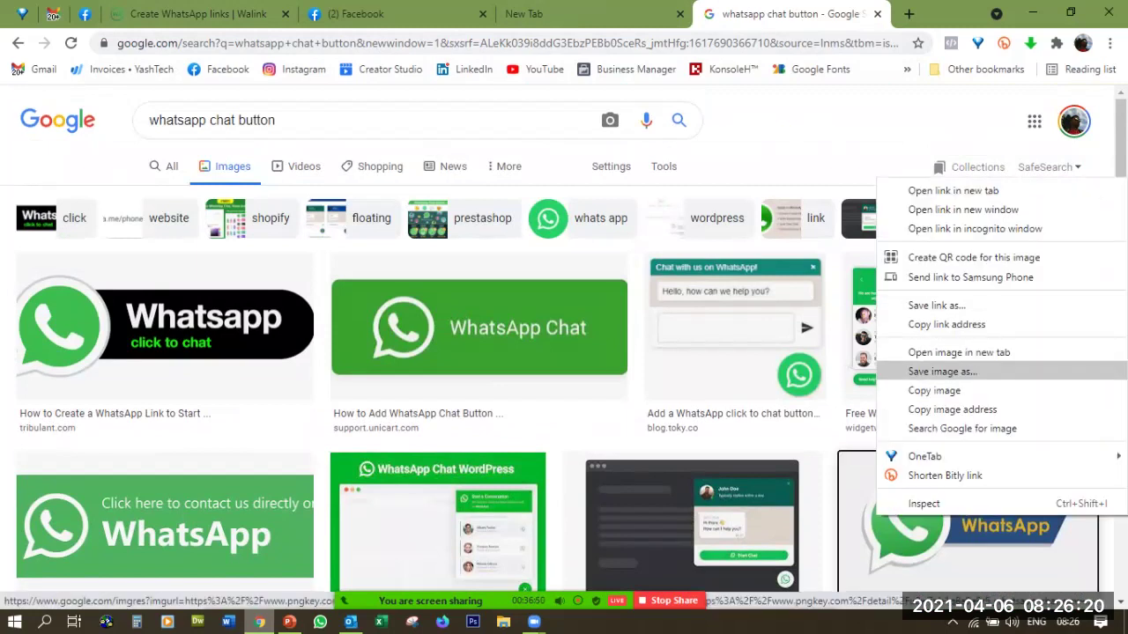
{"action": "left_click", "coordinate": [942, 371]}
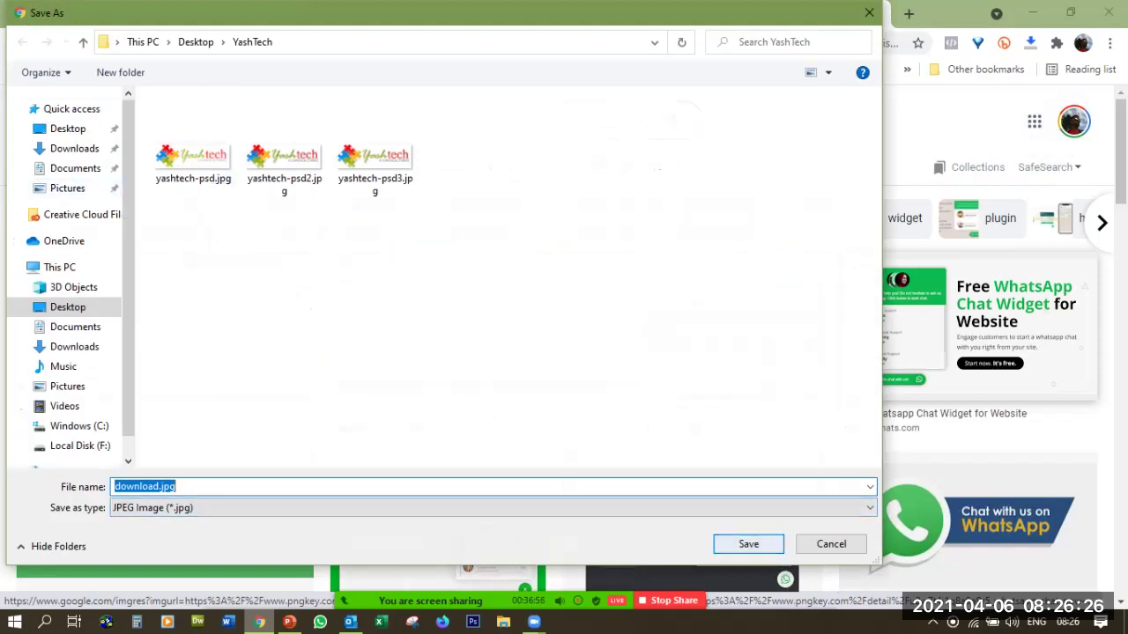
{"action": "key", "text": "Return"}
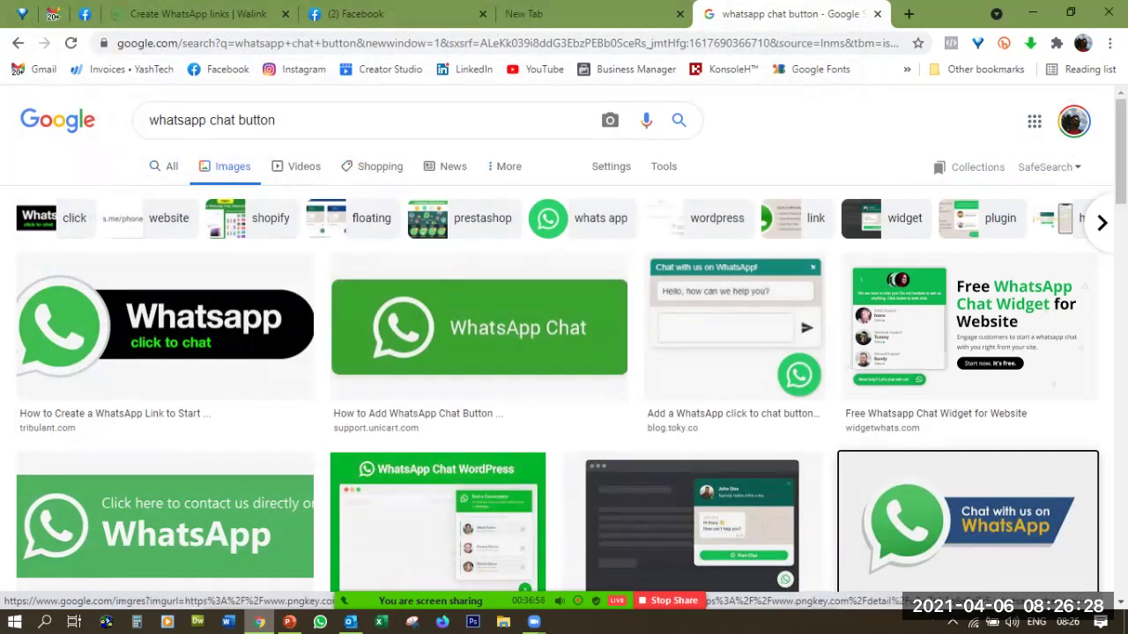
Return to the Walink tab showing wa.link/1j4w3q and its QR code
{"action": "left_click", "coordinate": [564, 14]}
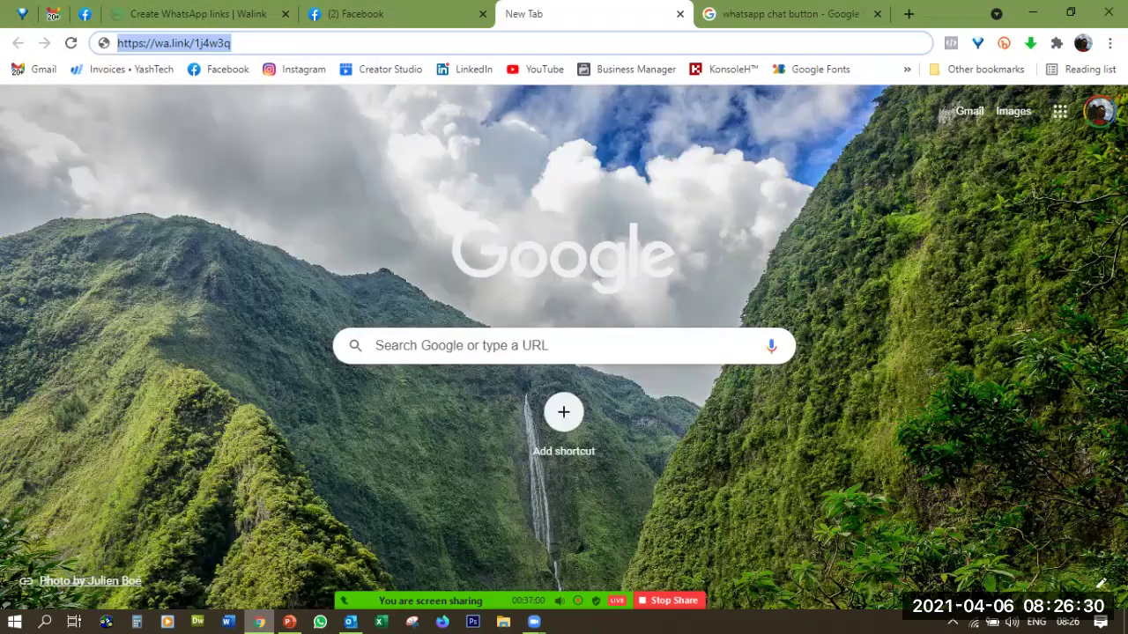
{"action": "left_click", "coordinate": [189, 14]}
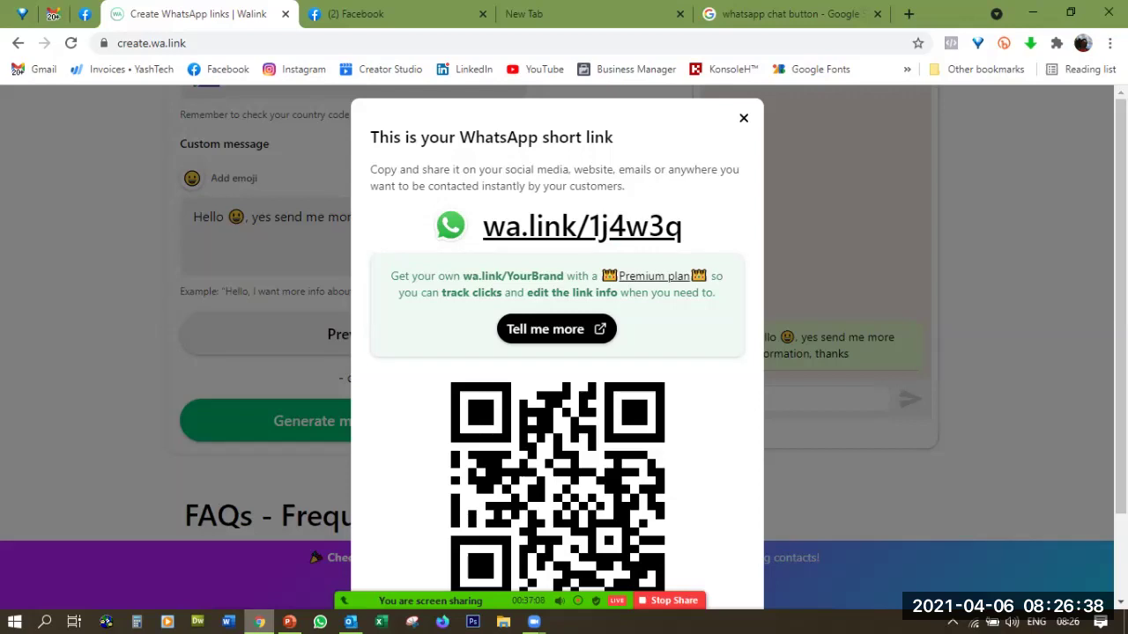
Switch to Outlook and open the Signatures editor from Options' Mail settings
{"action": "left_click", "coordinate": [351, 621]}
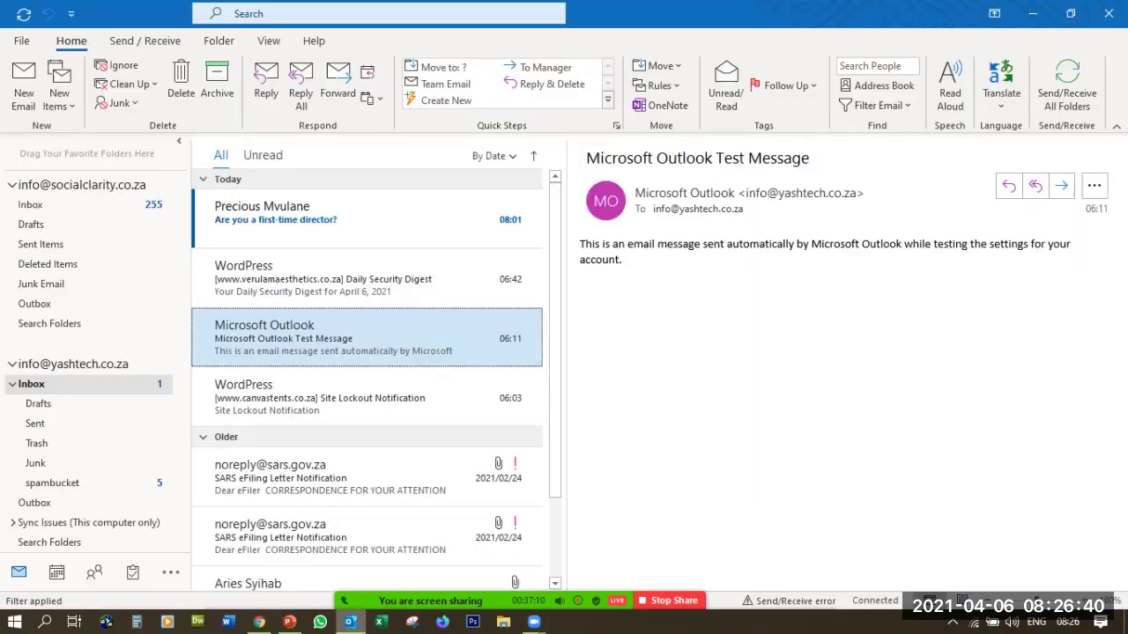
{"action": "scroll", "coordinate": [520, 352], "scroll_direction": "down", "scroll_amount": 1}
{"action": "scroll", "coordinate": [520, 352], "scroll_direction": "up", "scroll_amount": 1}
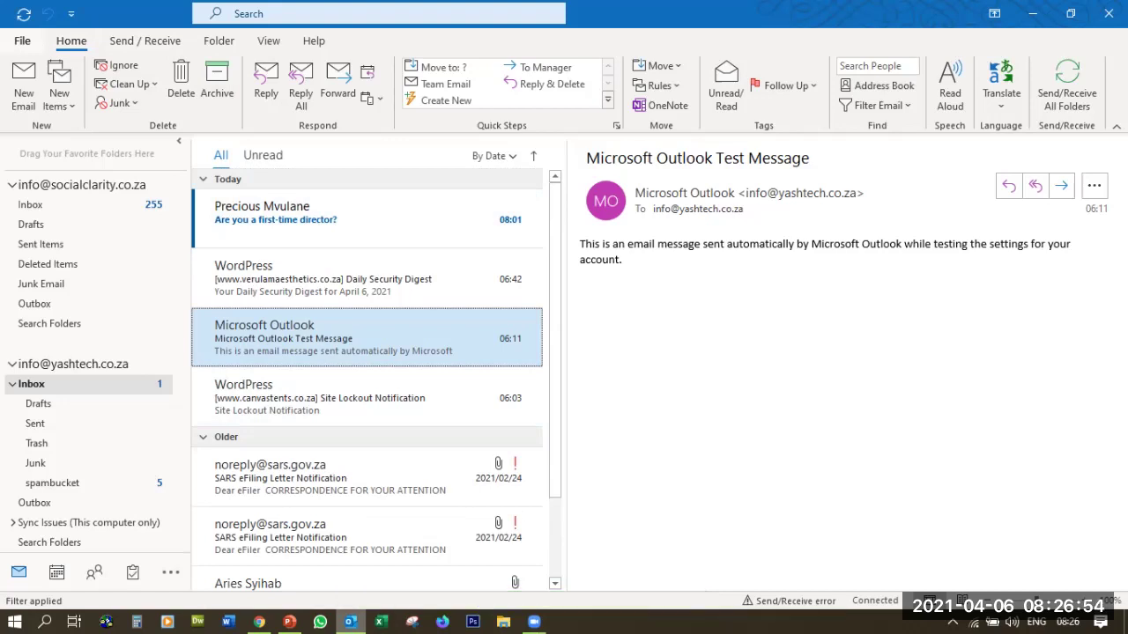
{"action": "left_click", "coordinate": [22, 41]}
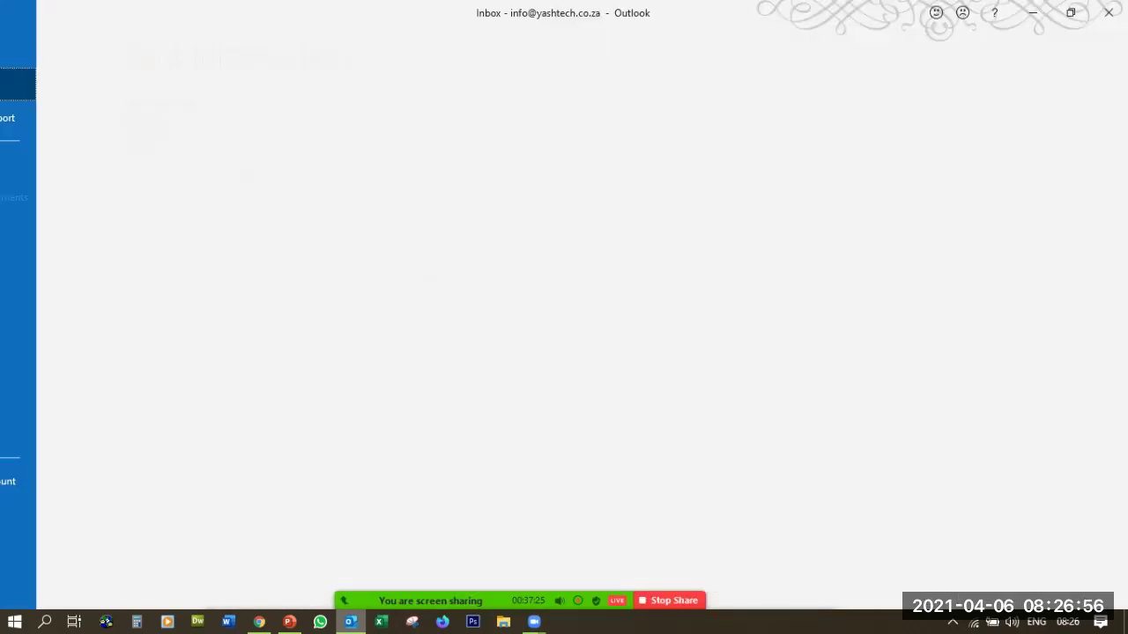
{"action": "left_click", "coordinate": [20, 19]}
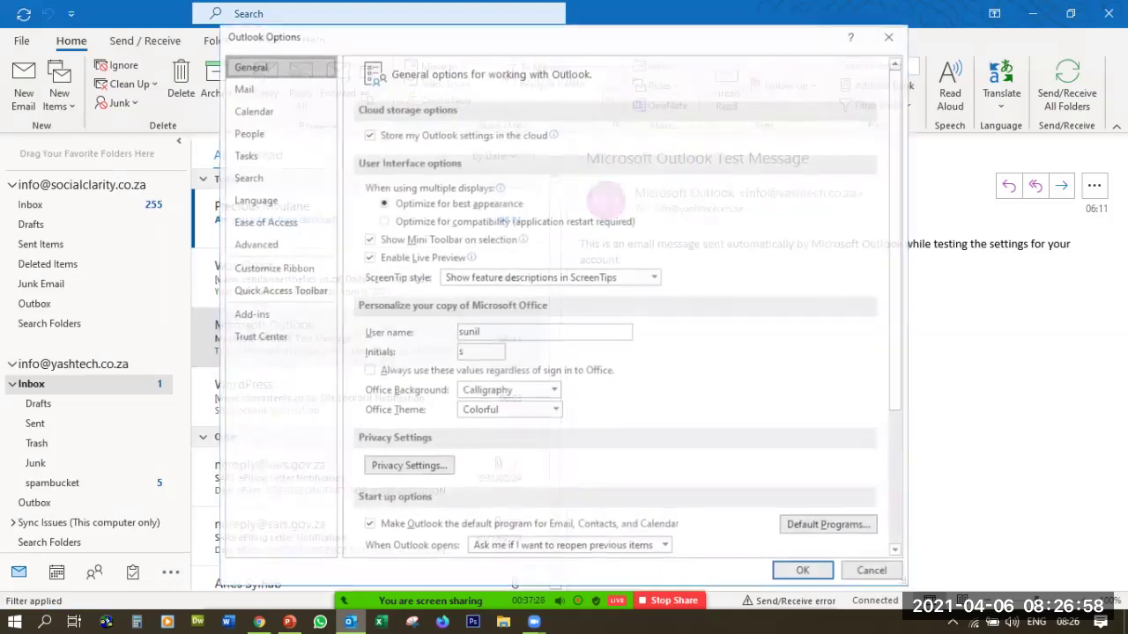
{"action": "left_click", "coordinate": [242, 88]}
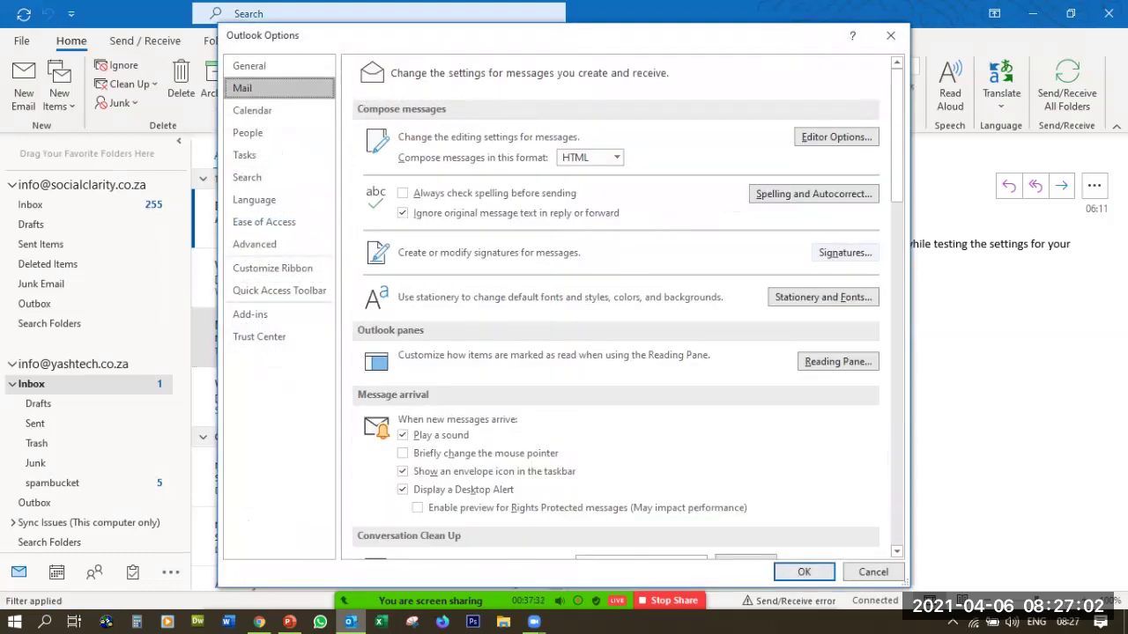
{"action": "left_click", "coordinate": [845, 253]}
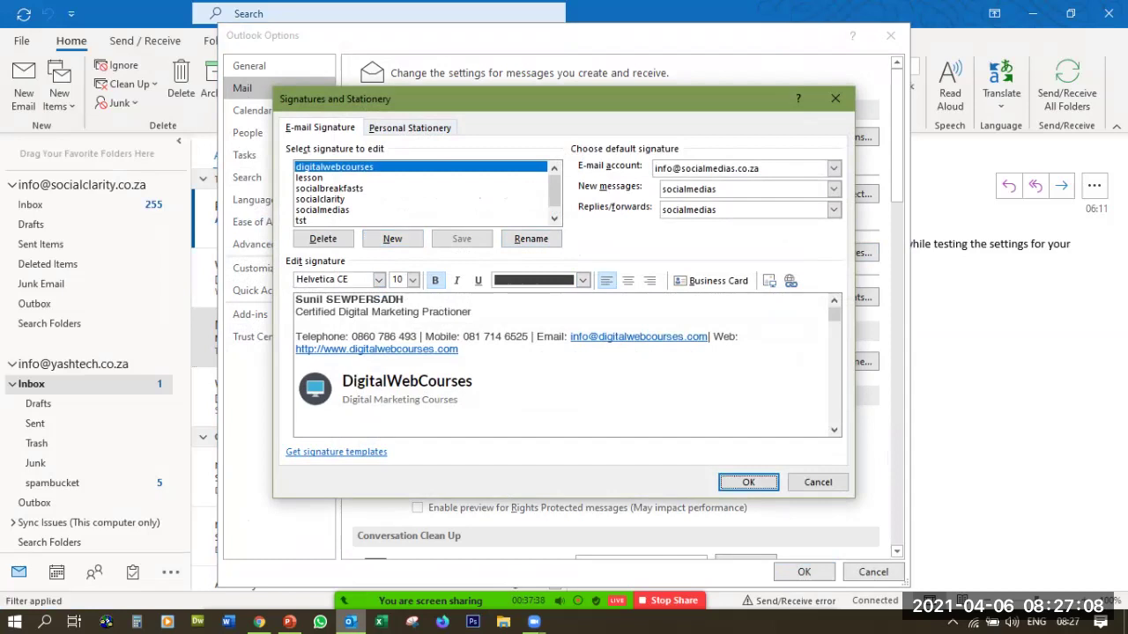
Create a new signature named 'whatsapp chat button'
{"action": "left_click", "coordinate": [392, 239]}
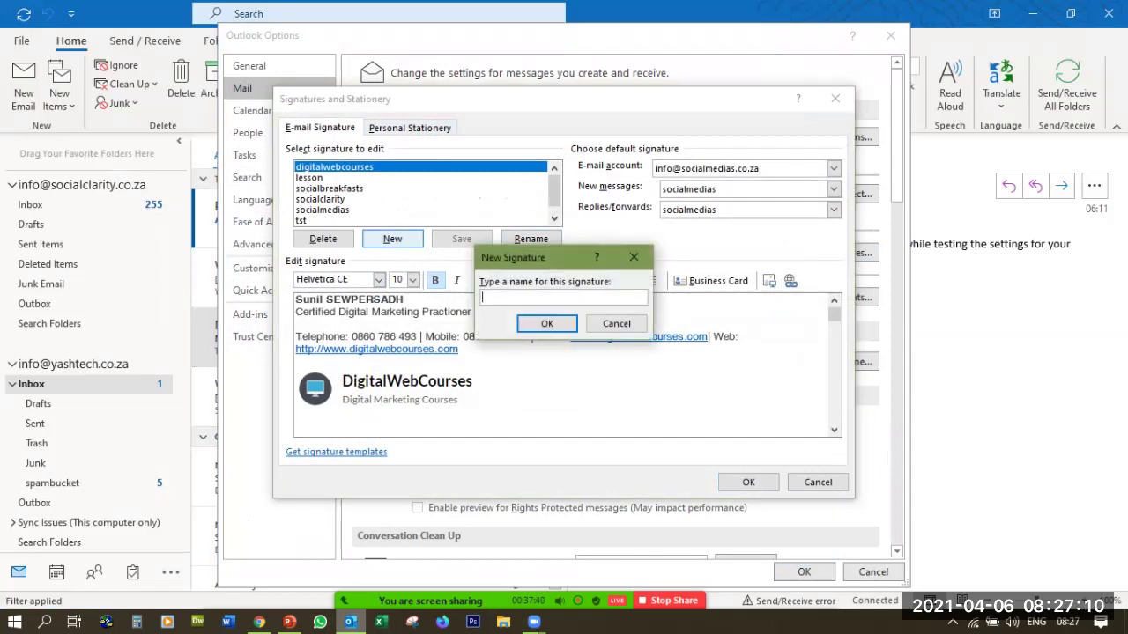
{"action": "type", "text": "whatsapp chat button"}
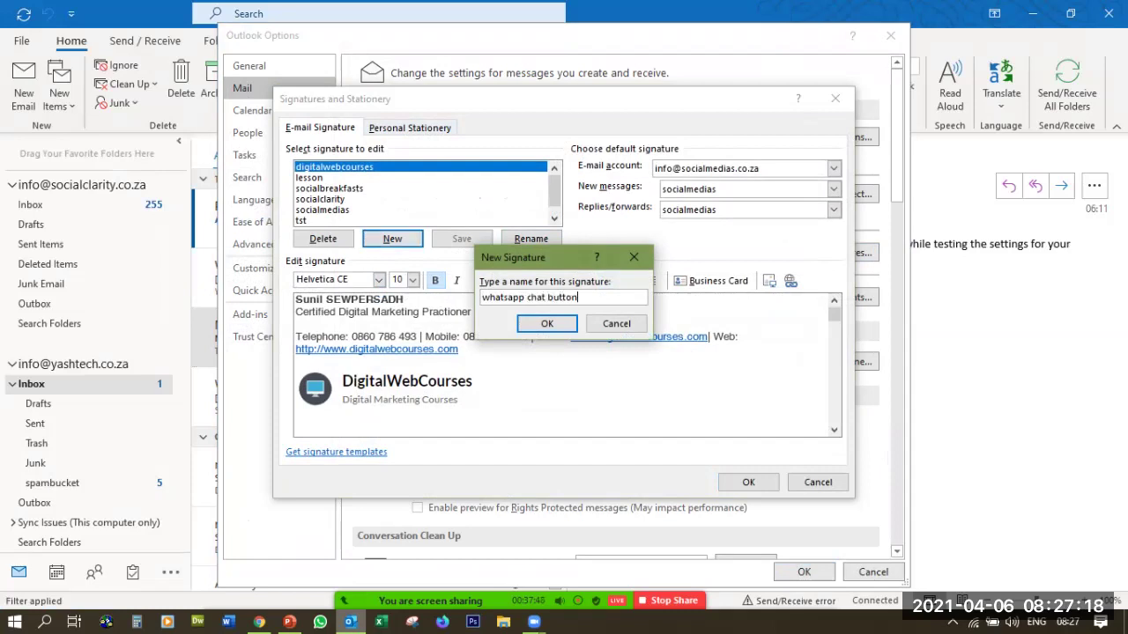
{"action": "key", "text": "Return"}
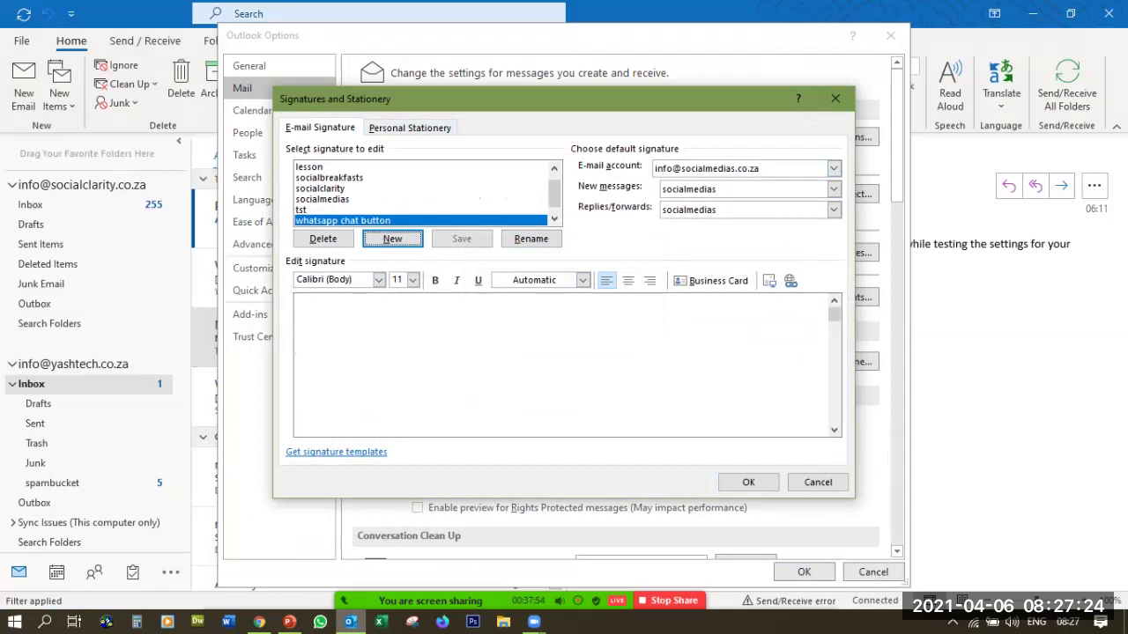
Pick another e-mail account and assign it the tst new-message signature
{"action": "left_click", "coordinate": [832, 168]}
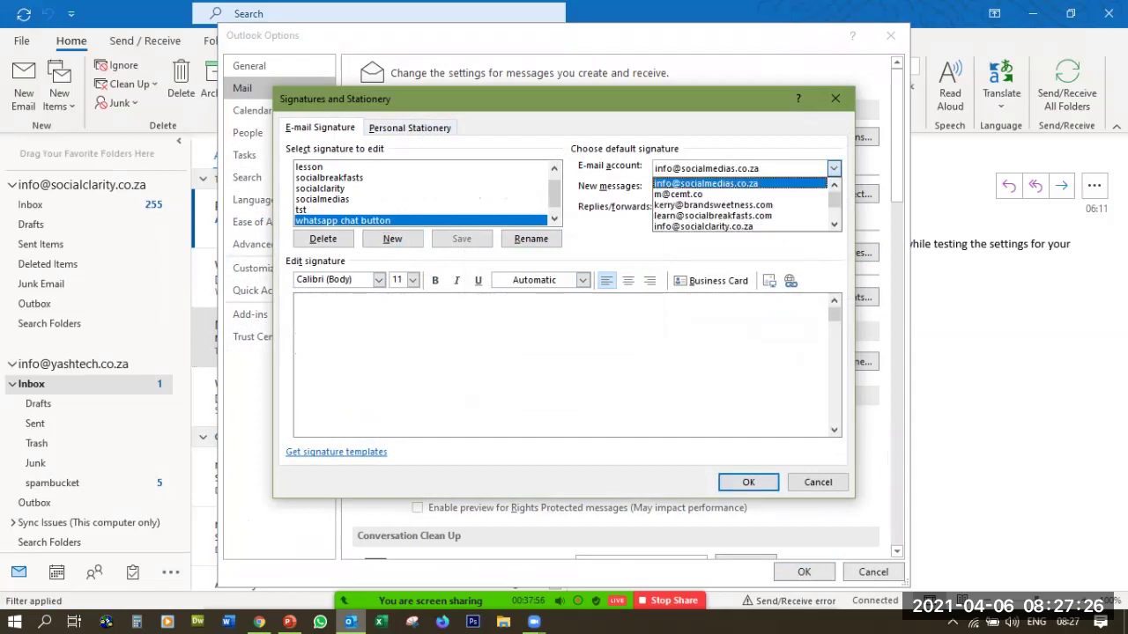
{"action": "scroll", "coordinate": [740, 205], "scroll_direction": "down", "scroll_amount": 1}
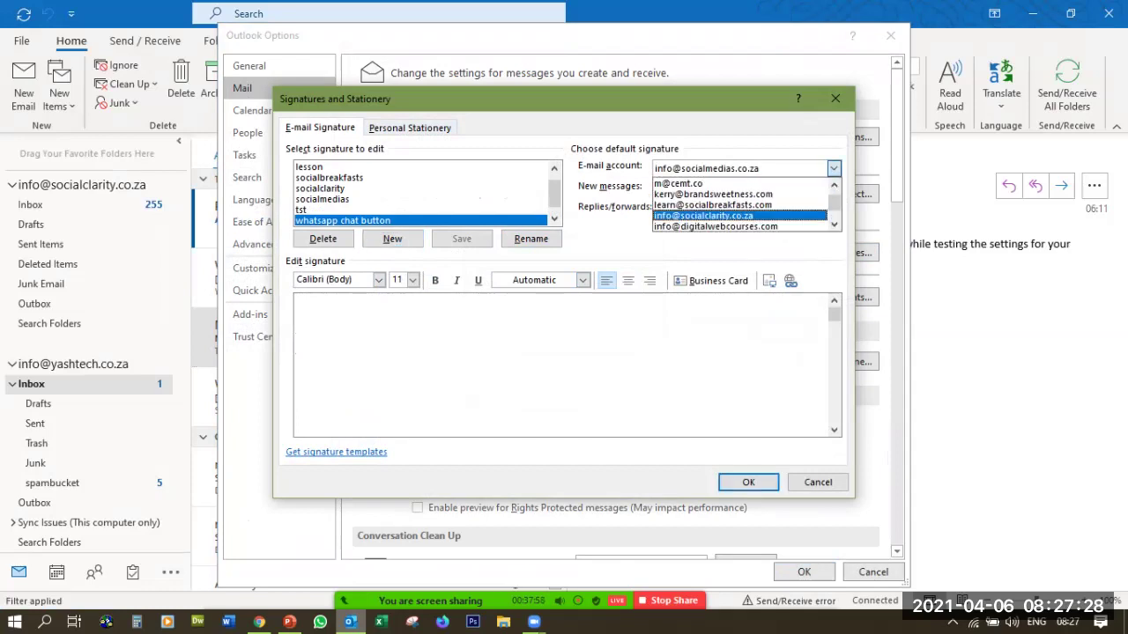
{"action": "scroll", "coordinate": [740, 204], "scroll_direction": "down", "scroll_amount": 3}
{"action": "left_click", "coordinate": [740, 226]}
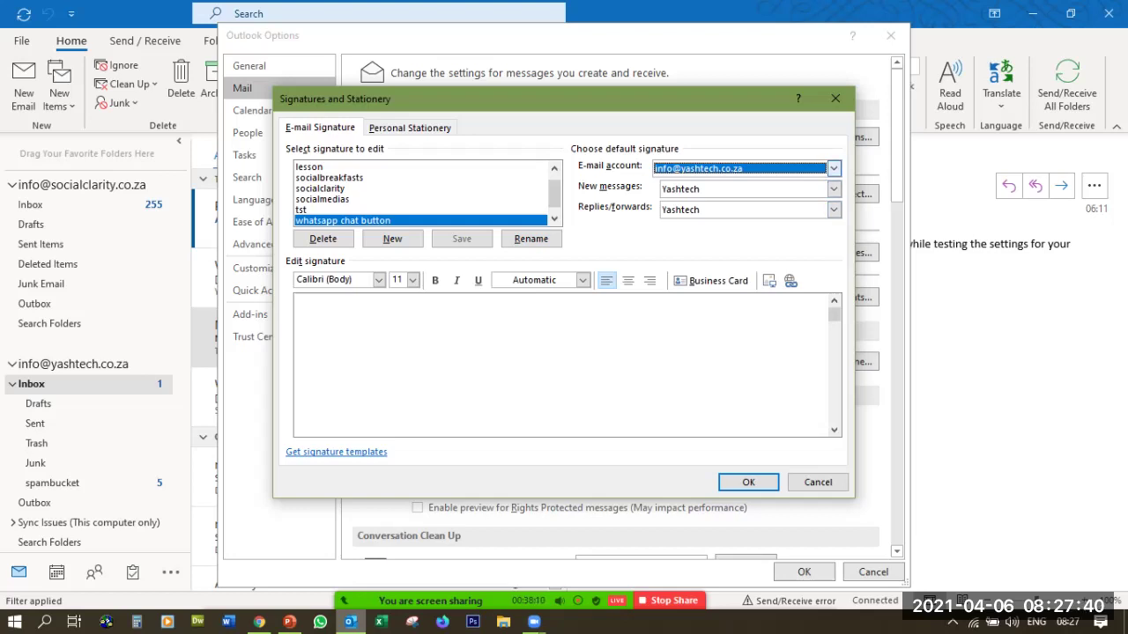
{"action": "left_click", "coordinate": [833, 189]}
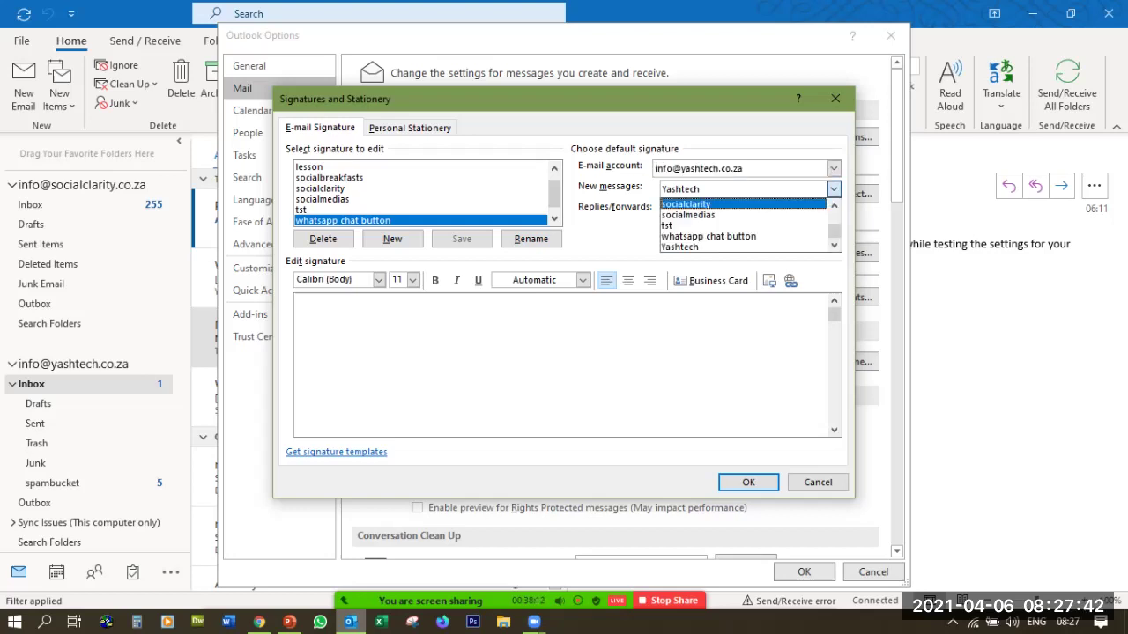
{"action": "left_click", "coordinate": [705, 225]}
{"action": "left_click", "coordinate": [833, 210]}
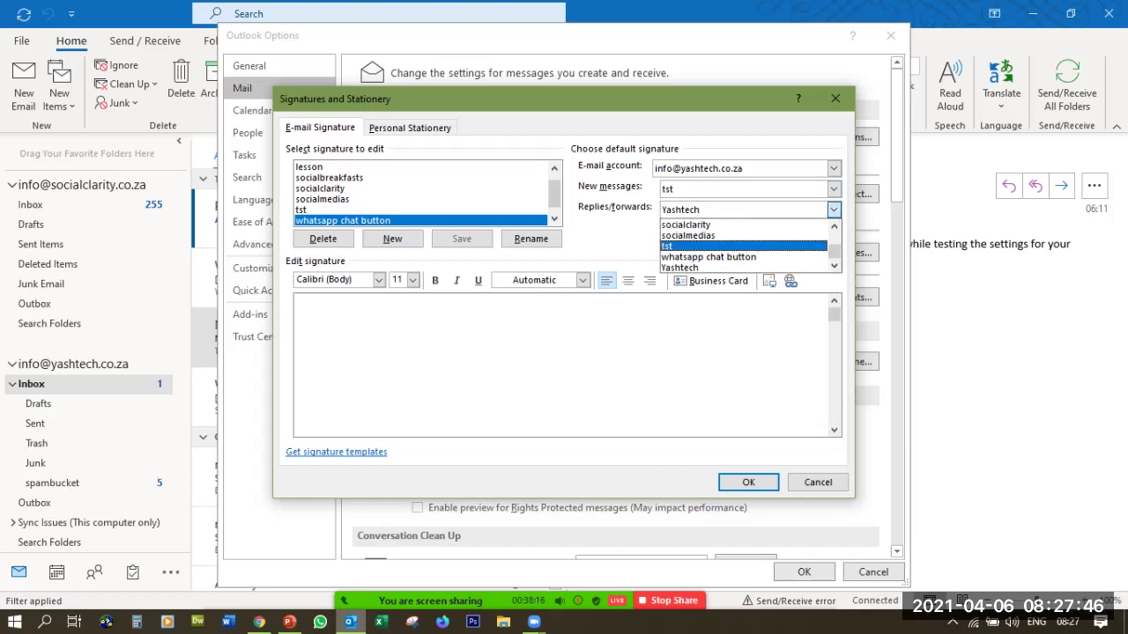
{"action": "left_click", "coordinate": [833, 168]}
Make 'whatsapp chat button' the new-message and reply/forward signature for a different account
{"action": "left_click", "coordinate": [833, 169]}
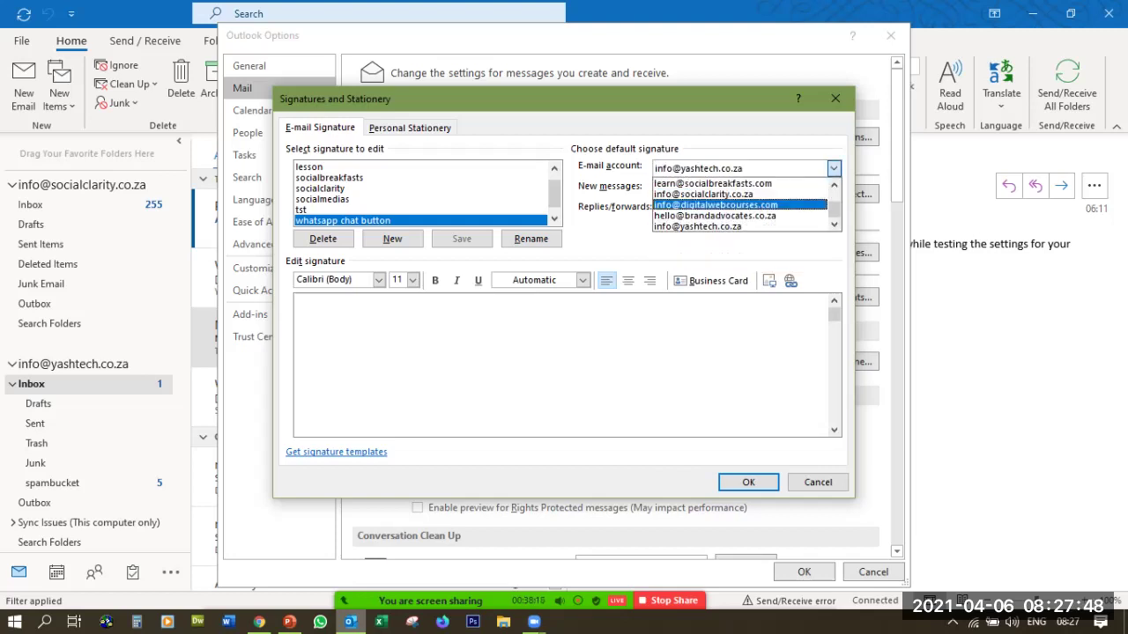
{"action": "left_click", "coordinate": [714, 215]}
{"action": "left_click", "coordinate": [832, 189]}
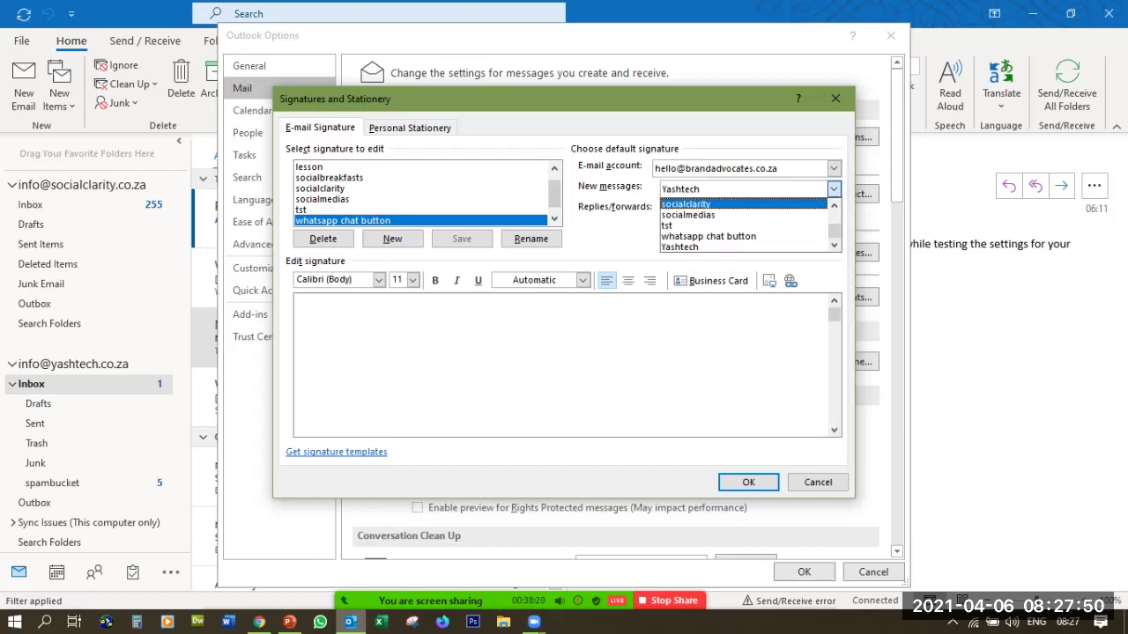
{"action": "scroll", "coordinate": [745, 225], "scroll_direction": "up", "scroll_amount": 1}
{"action": "scroll", "coordinate": [745, 226], "scroll_direction": "up", "scroll_amount": 1}
{"action": "scroll", "coordinate": [745, 246], "scroll_direction": "down", "scroll_amount": 1}
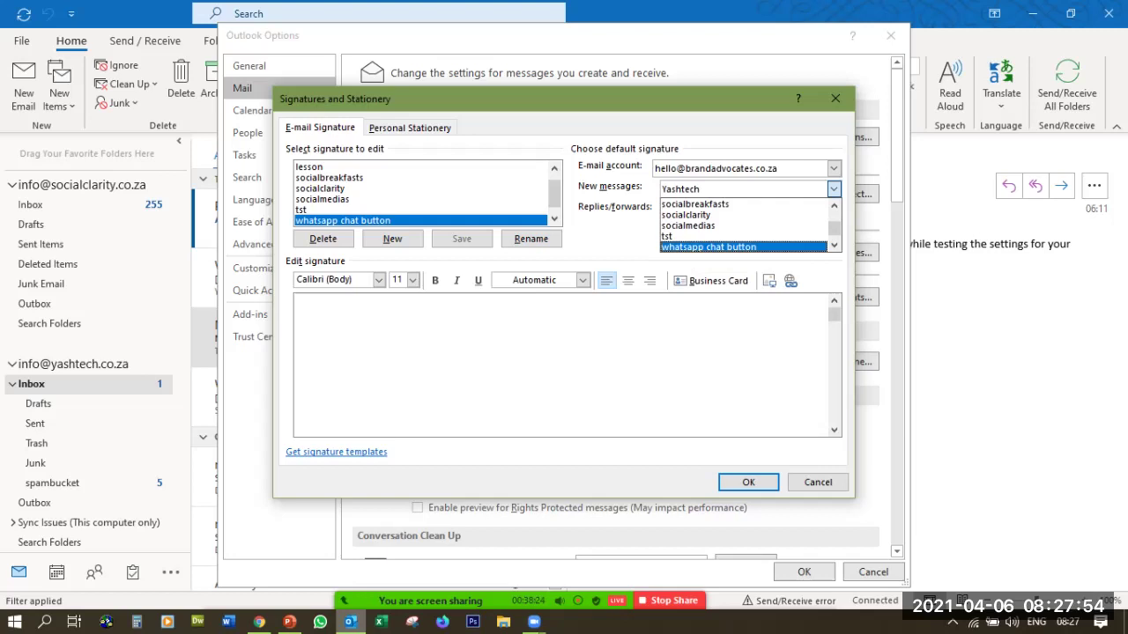
{"action": "left_click", "coordinate": [708, 246]}
{"action": "left_click", "coordinate": [833, 208]}
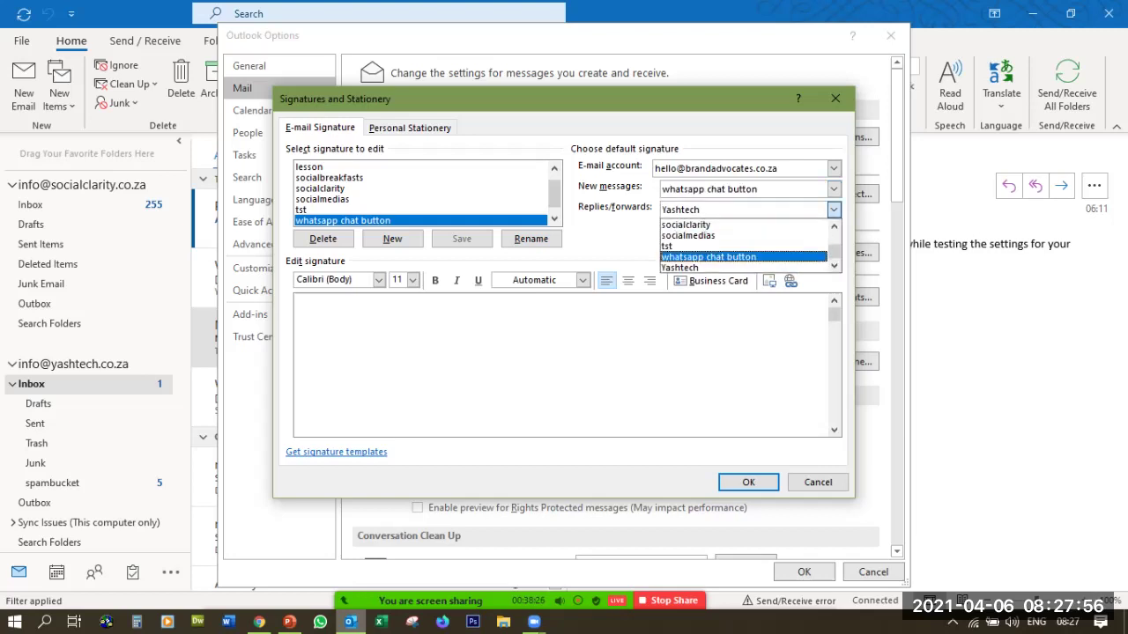
{"action": "left_click", "coordinate": [708, 256]}
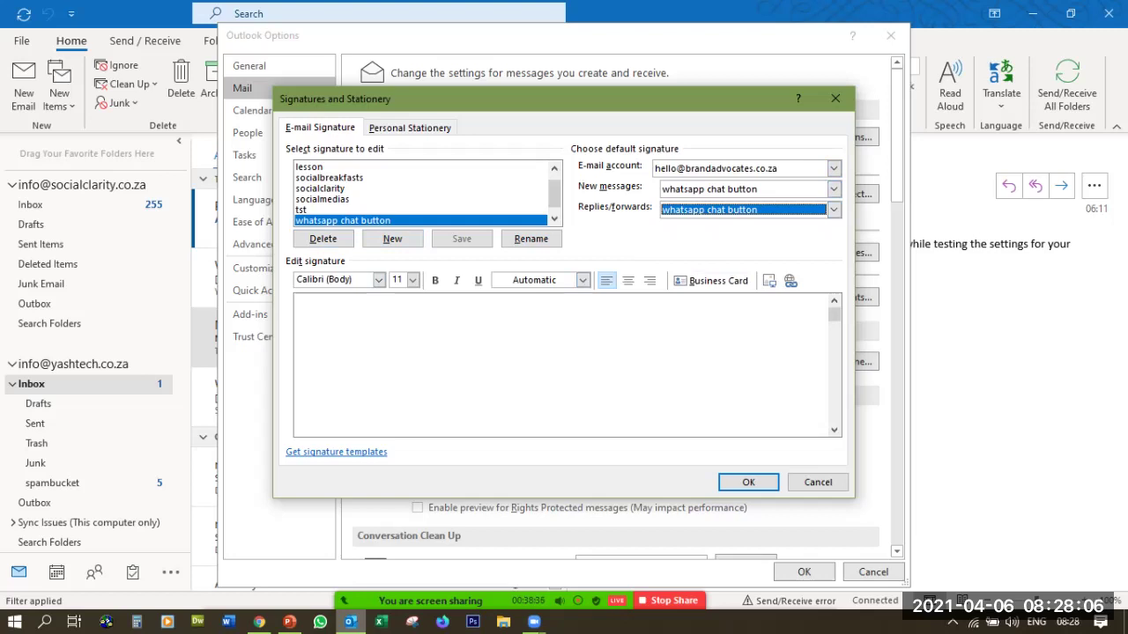
{"action": "left_click", "coordinate": [299, 305]}
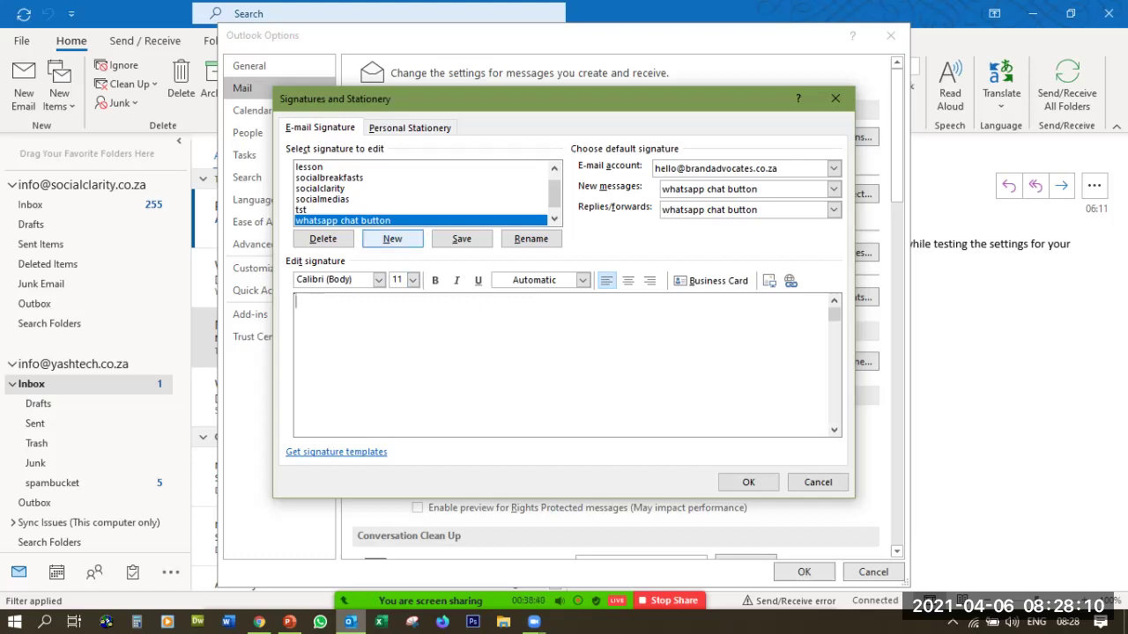
Type a bold Telephone line and an Email line at yashtech.co.za in the signature
{"action": "key", "text": "ctrl+b"}
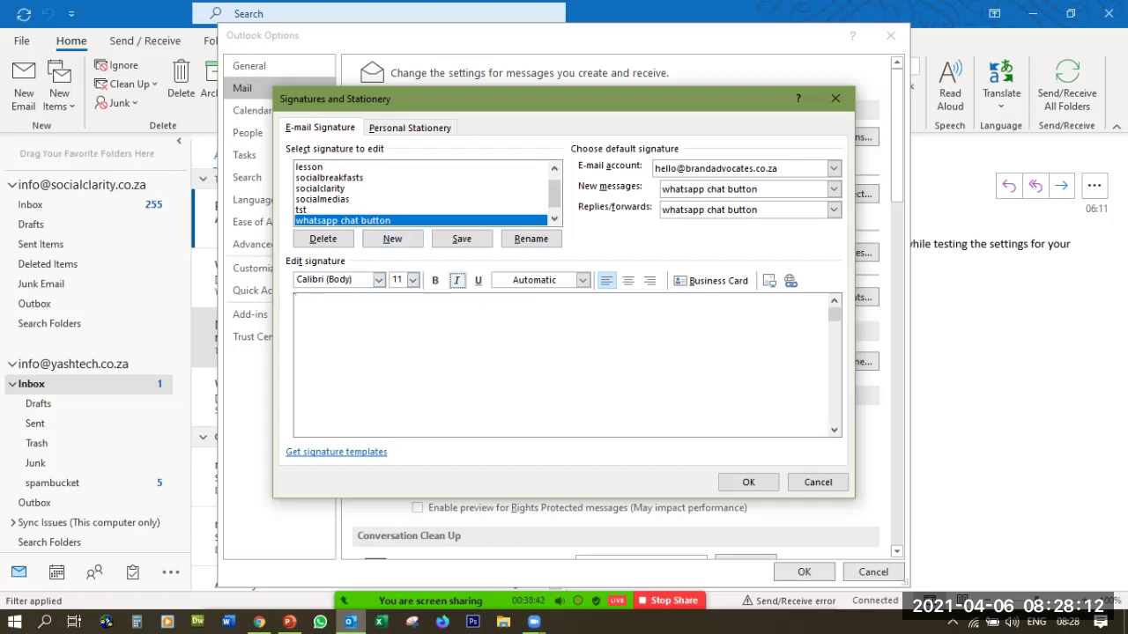
{"action": "left_click", "coordinate": [583, 280]}
{"action": "key", "text": "Escape"}
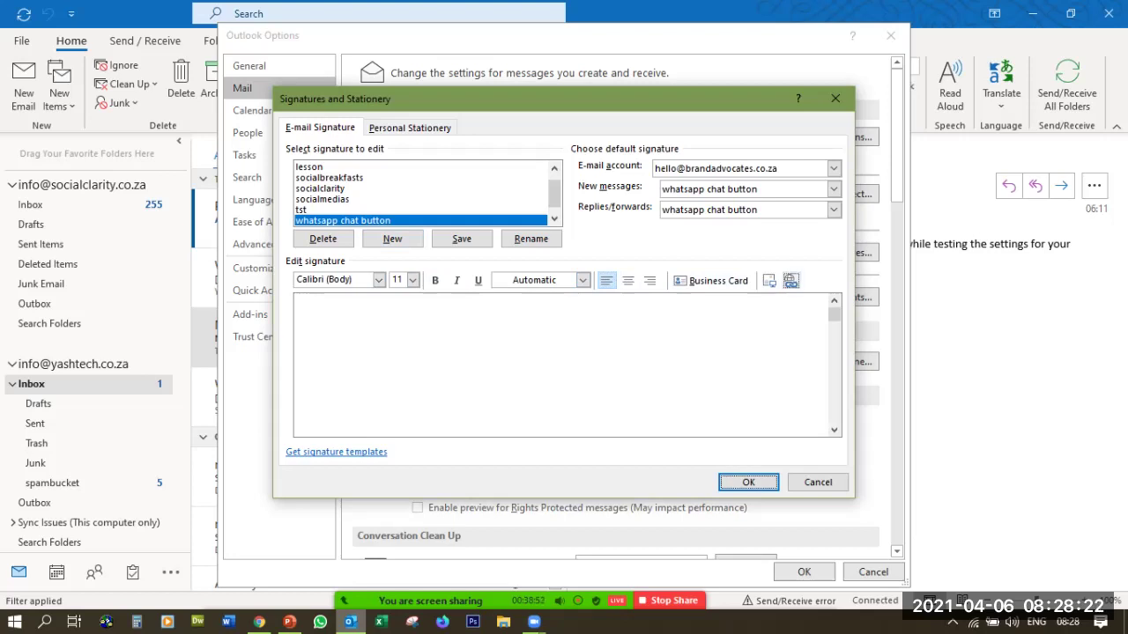
{"action": "left_click", "coordinate": [298, 302]}
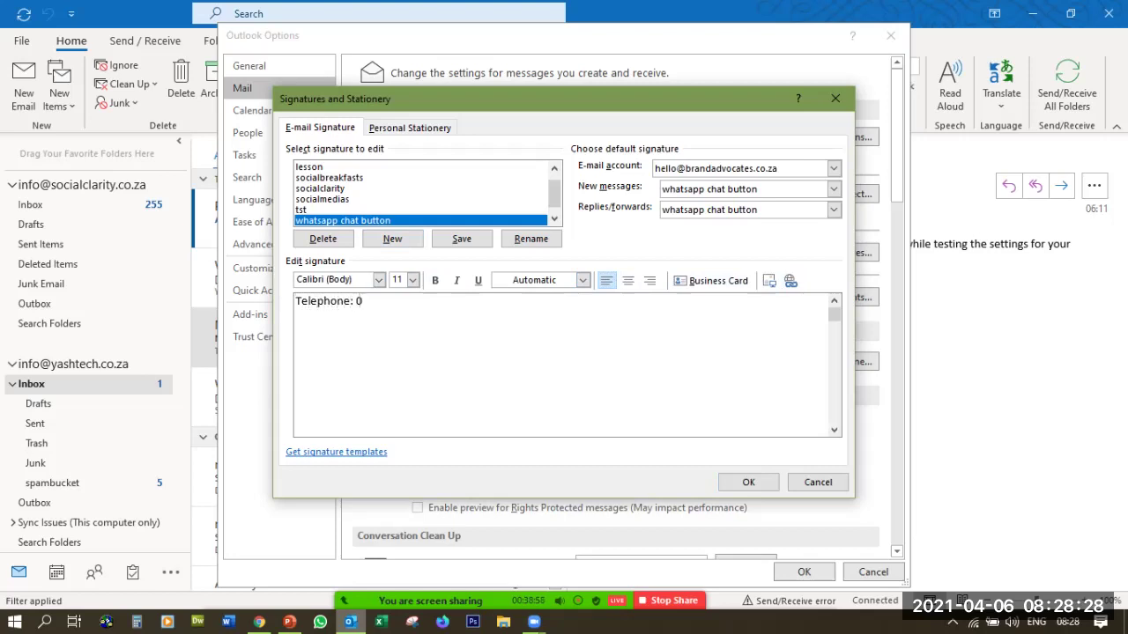
{"action": "key", "text": "Return"}
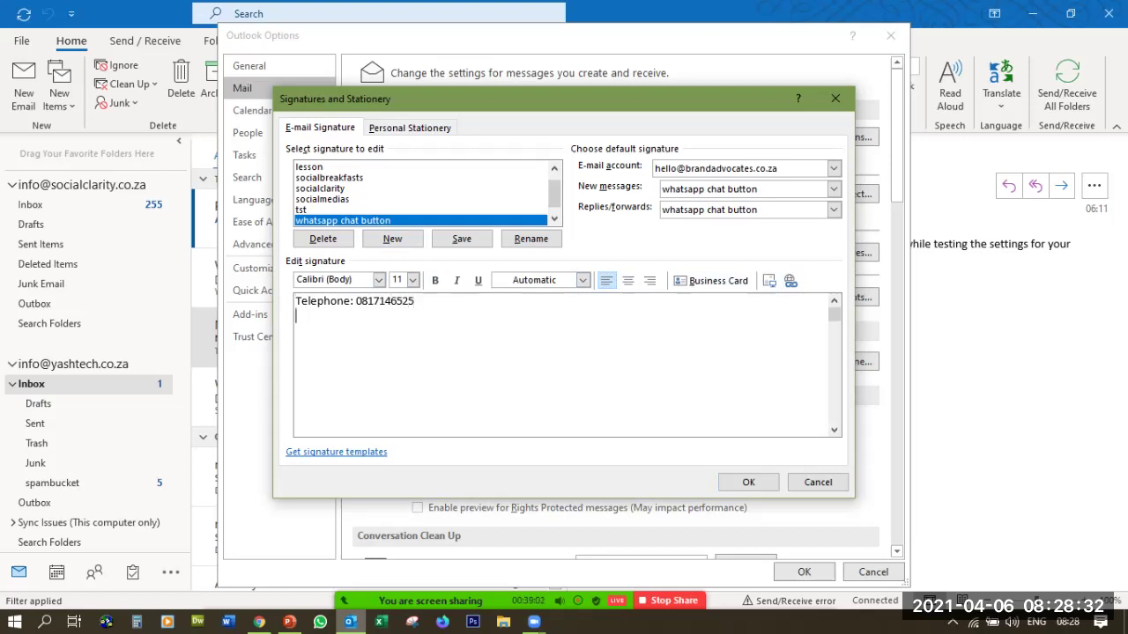
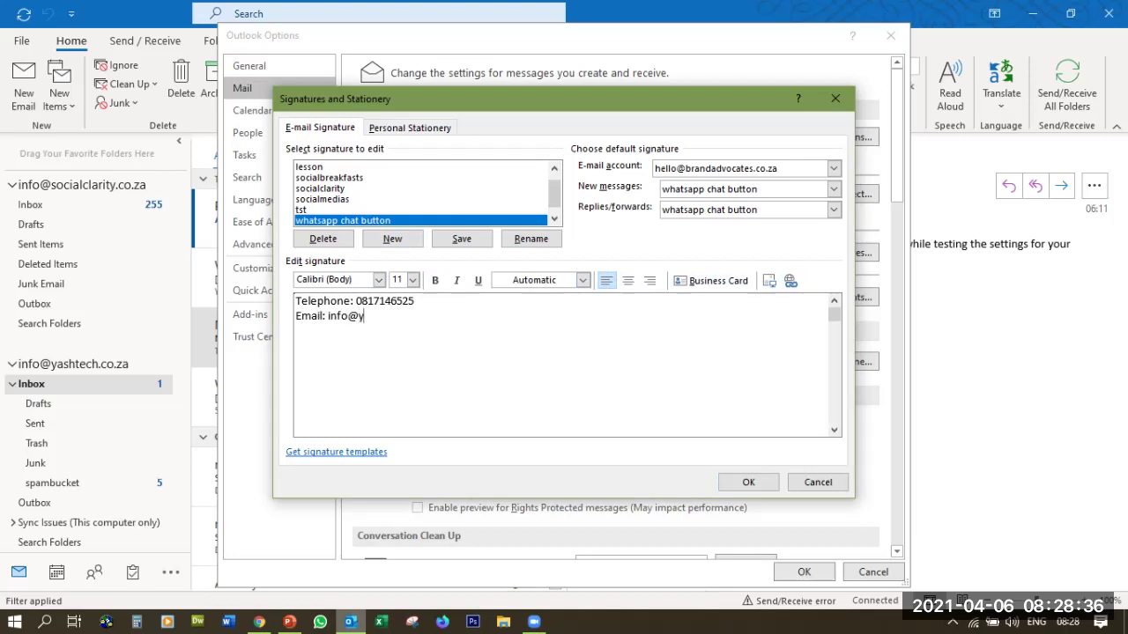
{"action": "key", "text": "Return"}
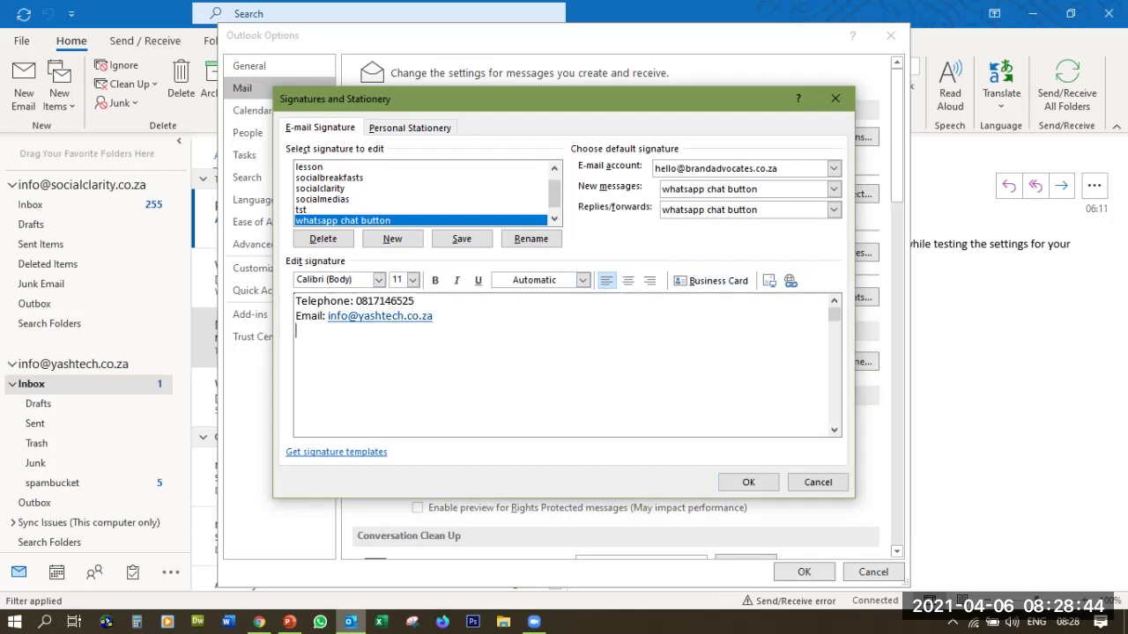
Add 'Start a chat on WhatsApp: Click Here' and open hyperlink settings for 'Click Here'
{"action": "type", "text": "Start a chat on WhatsApp"}
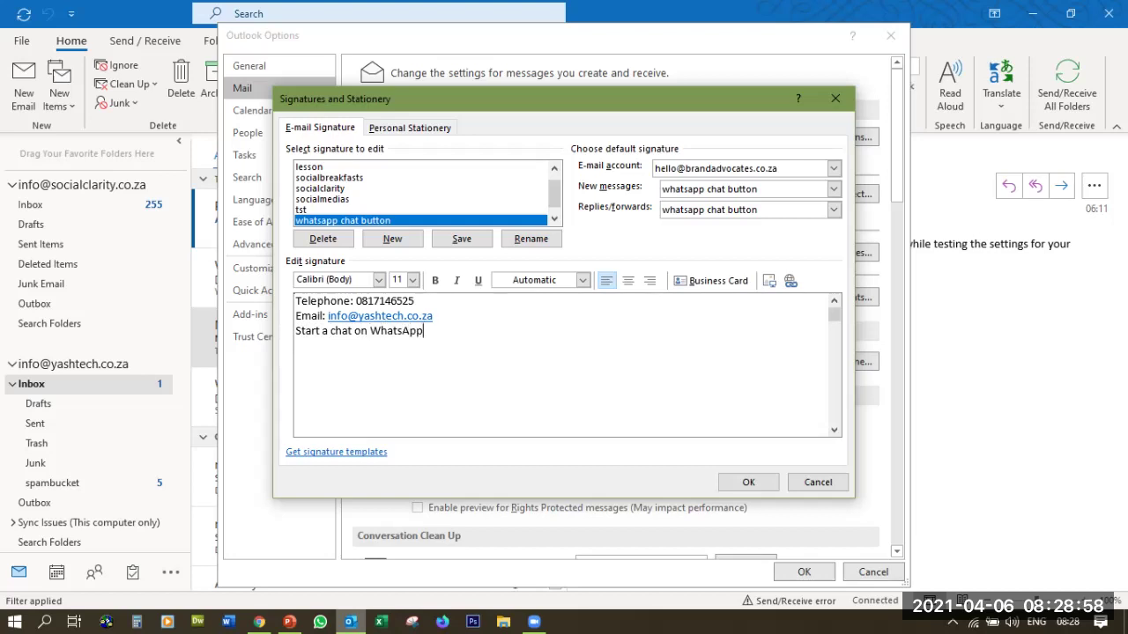
{"action": "type", "text": ":  Click Here"}
{"action": "left_click_drag", "start_coordinate": [431, 330], "coordinate": [481, 331]}
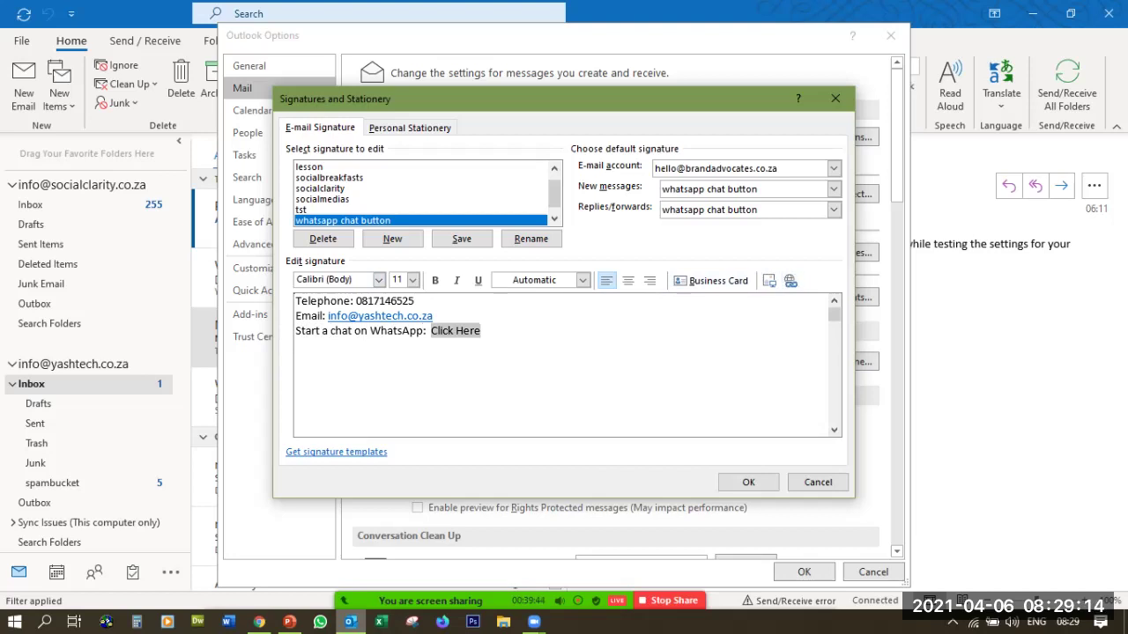
{"action": "left_click", "coordinate": [790, 280]}
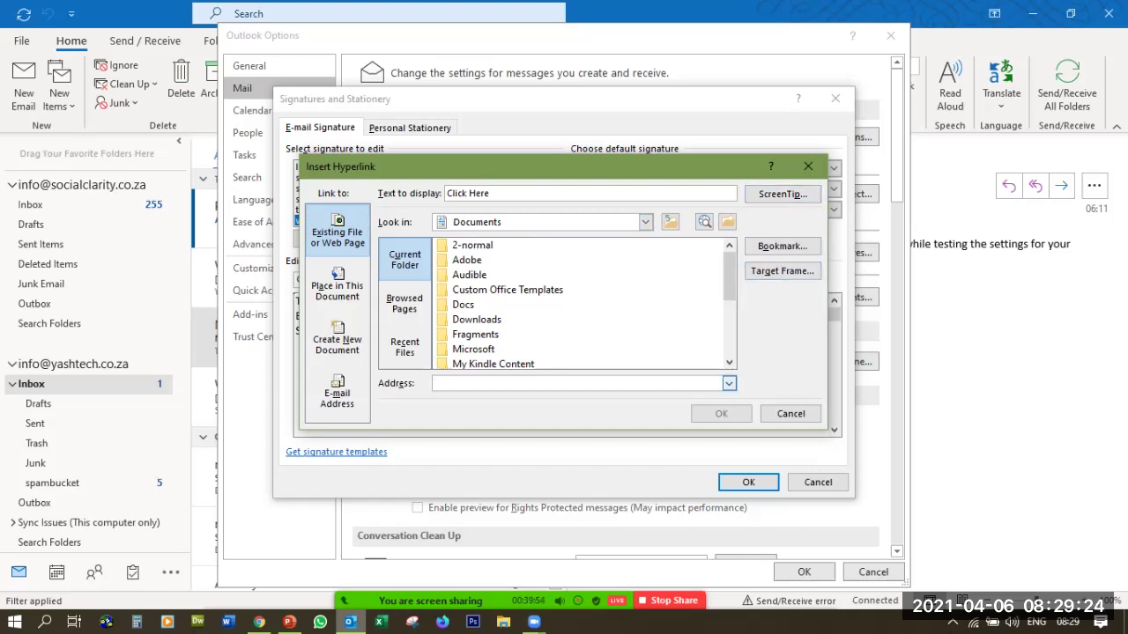
Finish linking Click Here to the wa.link address and start a new line below it
{"action": "type", "text": "https://wa.link/1j4w3q"}
{"action": "left_click", "coordinate": [721, 413]}
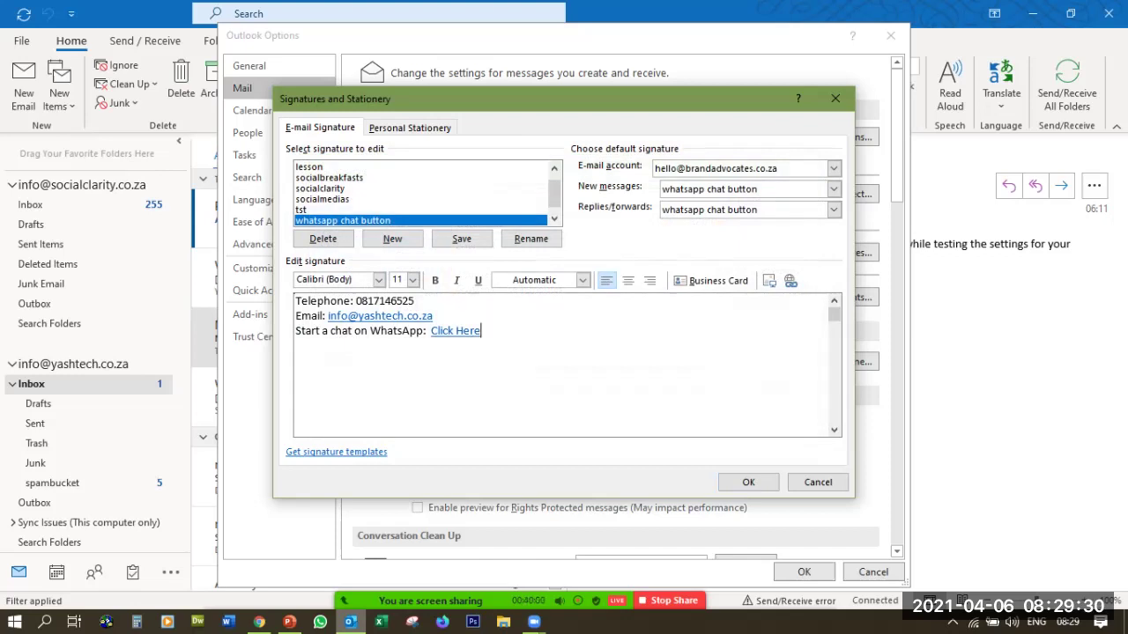
{"action": "key", "text": "Return"}
{"action": "key", "text": "Return"}
Insert the WhatsApp chat button image, link it to the wa.link address, and save the signature
{"action": "left_click", "coordinate": [769, 280]}
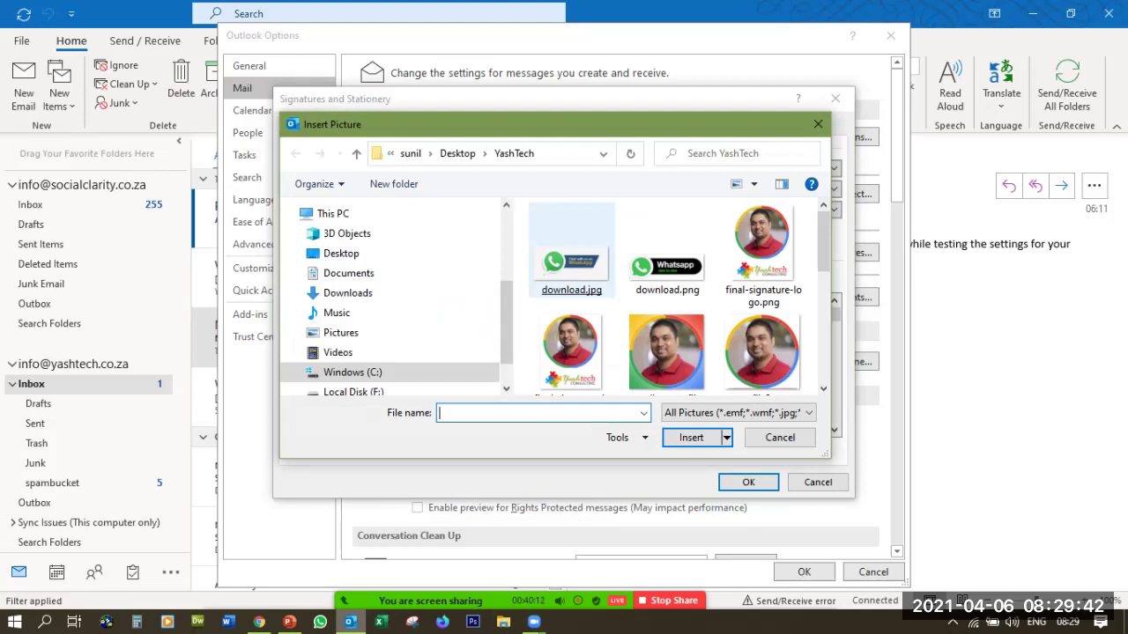
{"action": "double_click", "coordinate": [571, 265]}
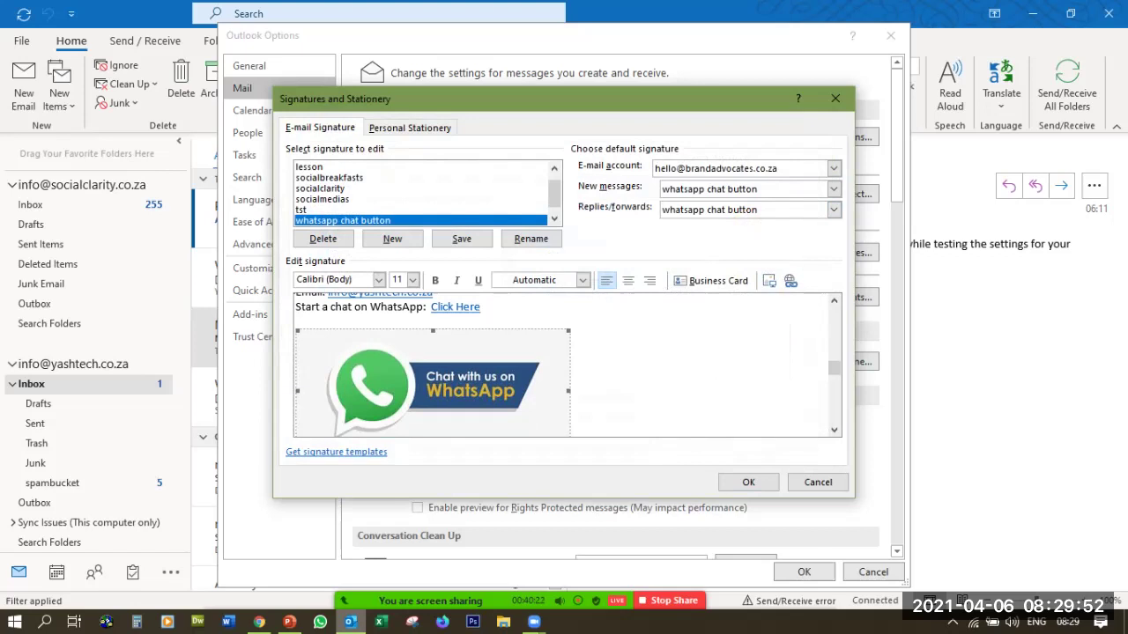
{"action": "left_click", "coordinate": [791, 281]}
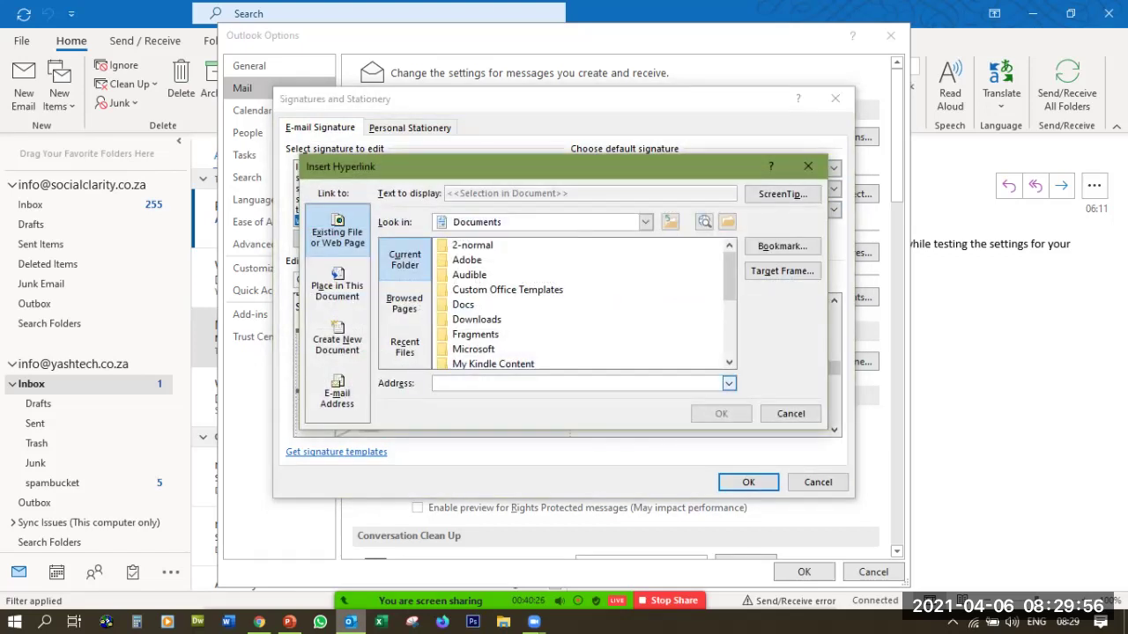
{"action": "type", "text": "https://wa.link/1j4w3q"}
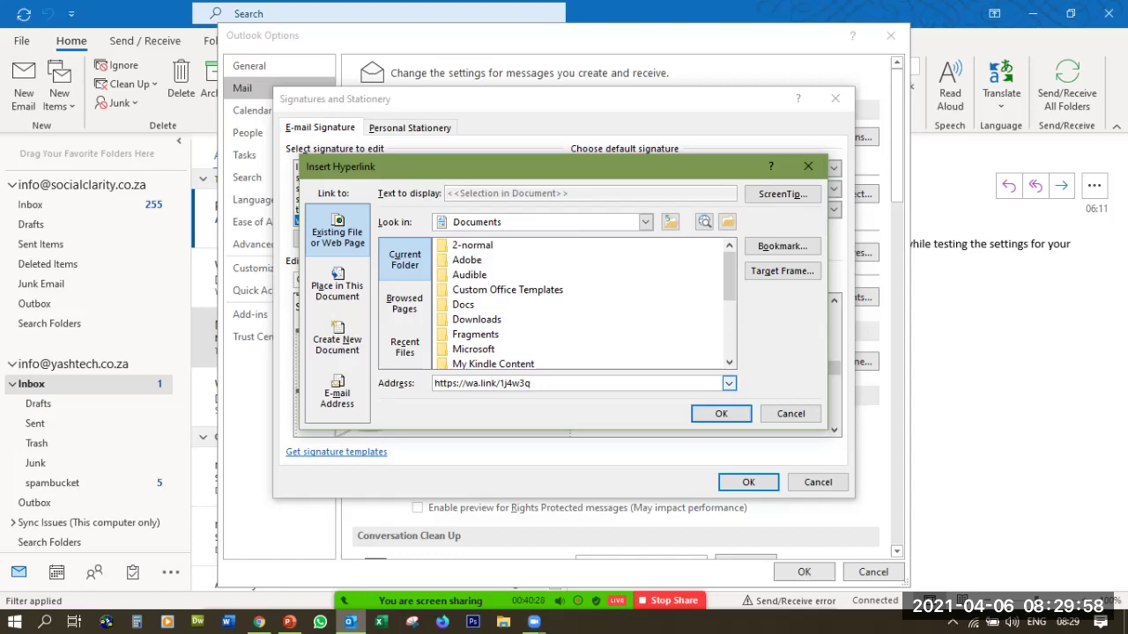
{"action": "left_click", "coordinate": [721, 413]}
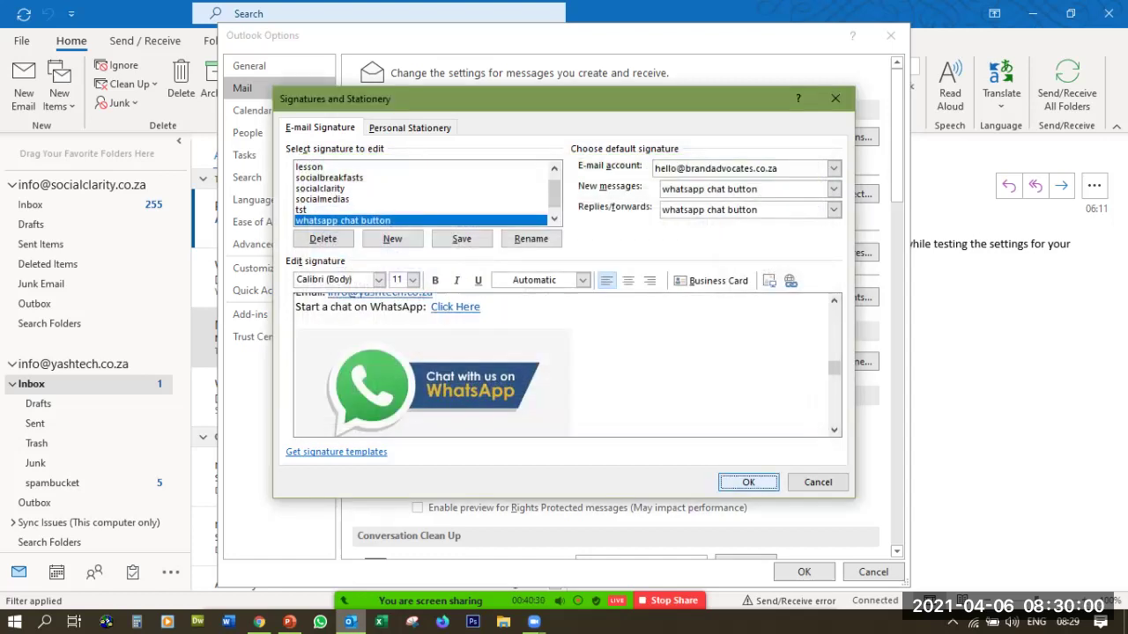
{"action": "key", "text": "Return"}
{"action": "key", "text": "Return"}
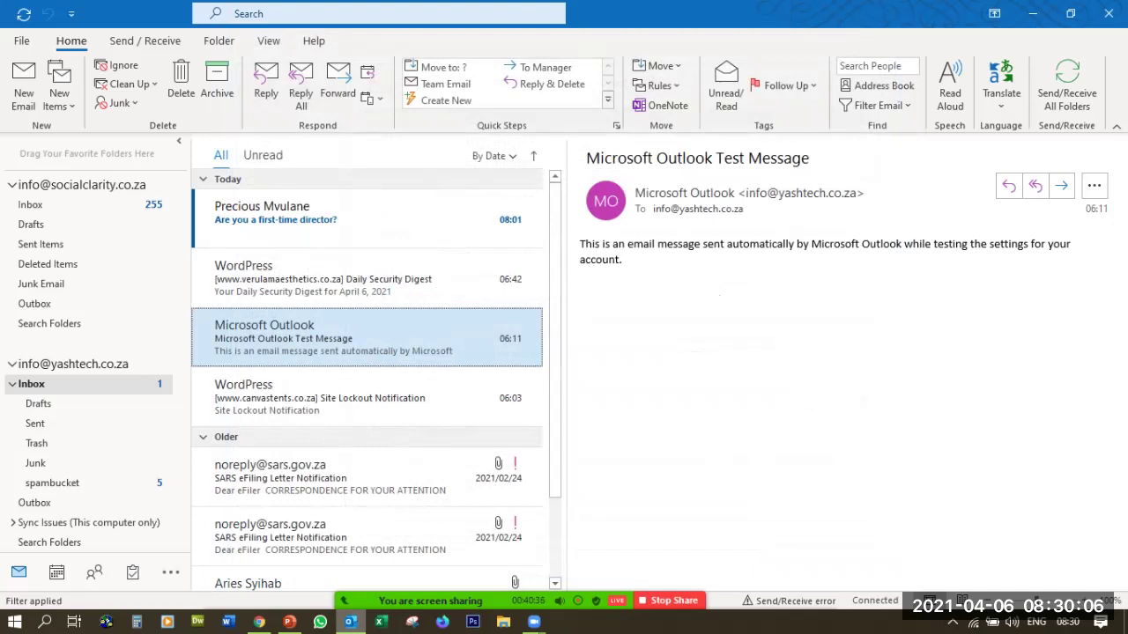
Open a new message, keep the default sender, add the suggested contact to Bcc, and enter subject 'test'
{"action": "left_click", "coordinate": [23, 83]}
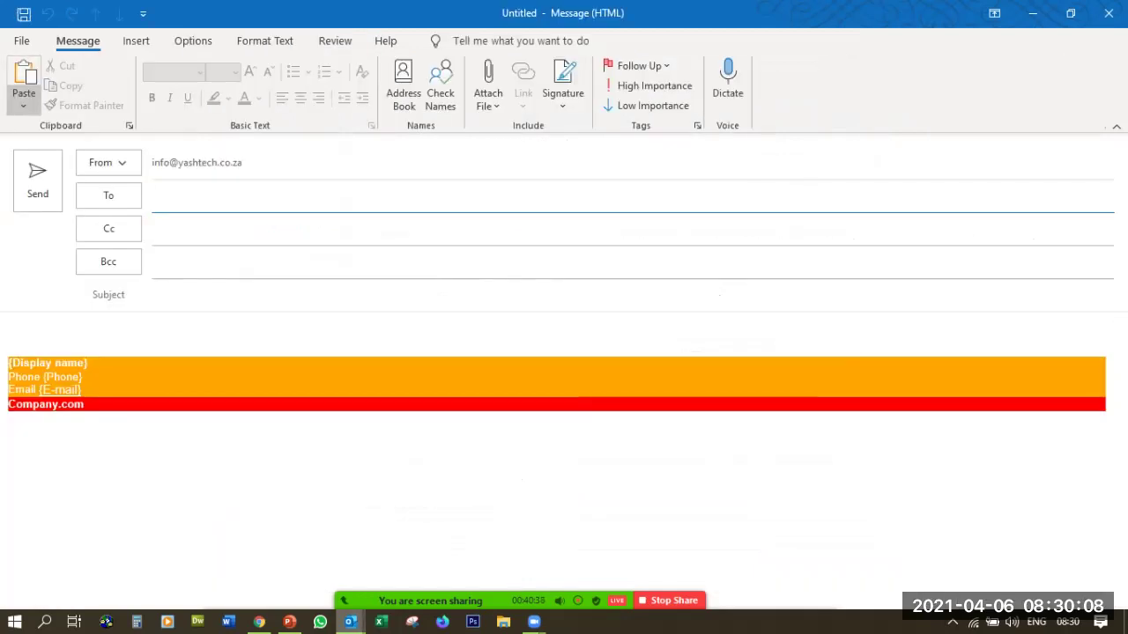
{"action": "left_click", "coordinate": [107, 162]}
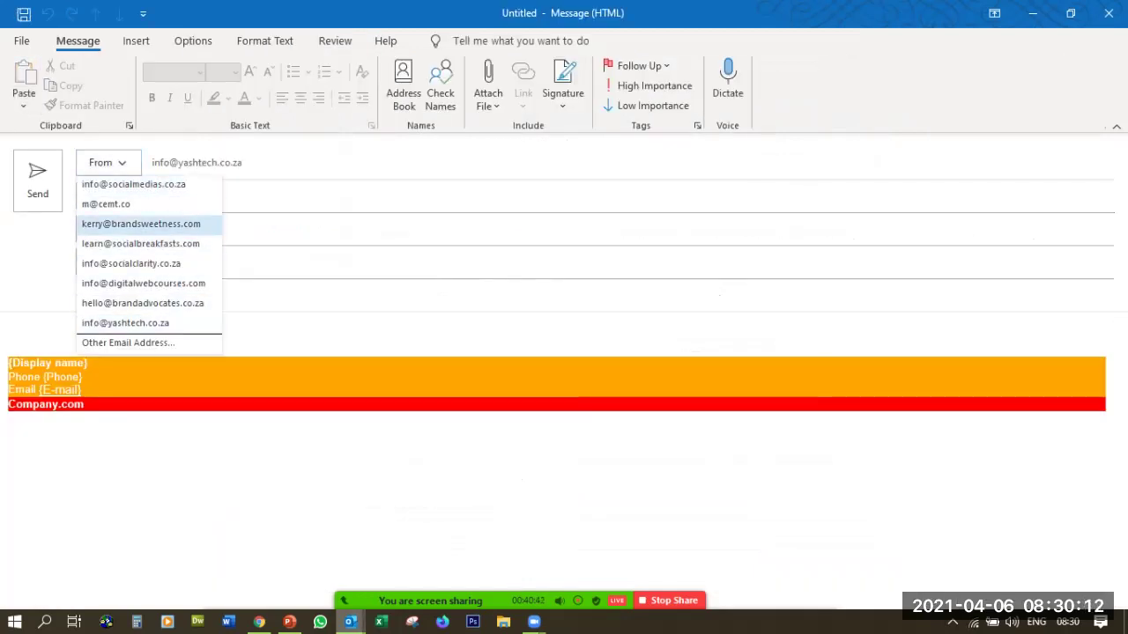
{"action": "key", "text": "Escape"}
{"action": "type", "text": "sun"}
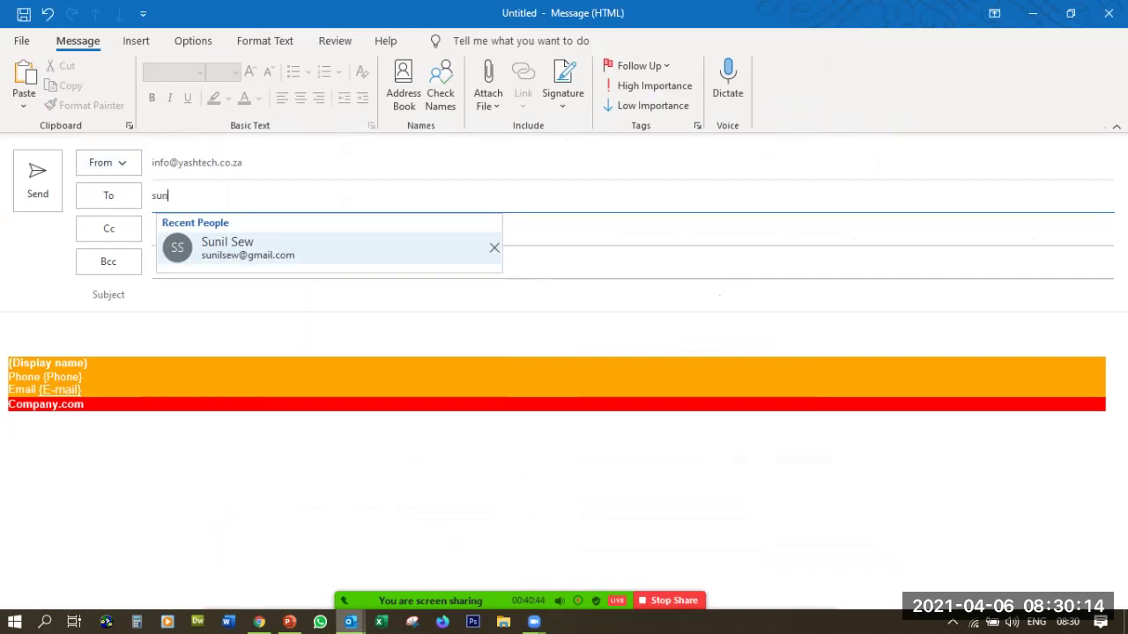
{"action": "left_click", "coordinate": [221, 261]}
{"action": "key", "text": "Down"}
{"action": "key", "text": "Return"}
{"action": "key", "text": "Tab"}
{"action": "type", "text": "test"}
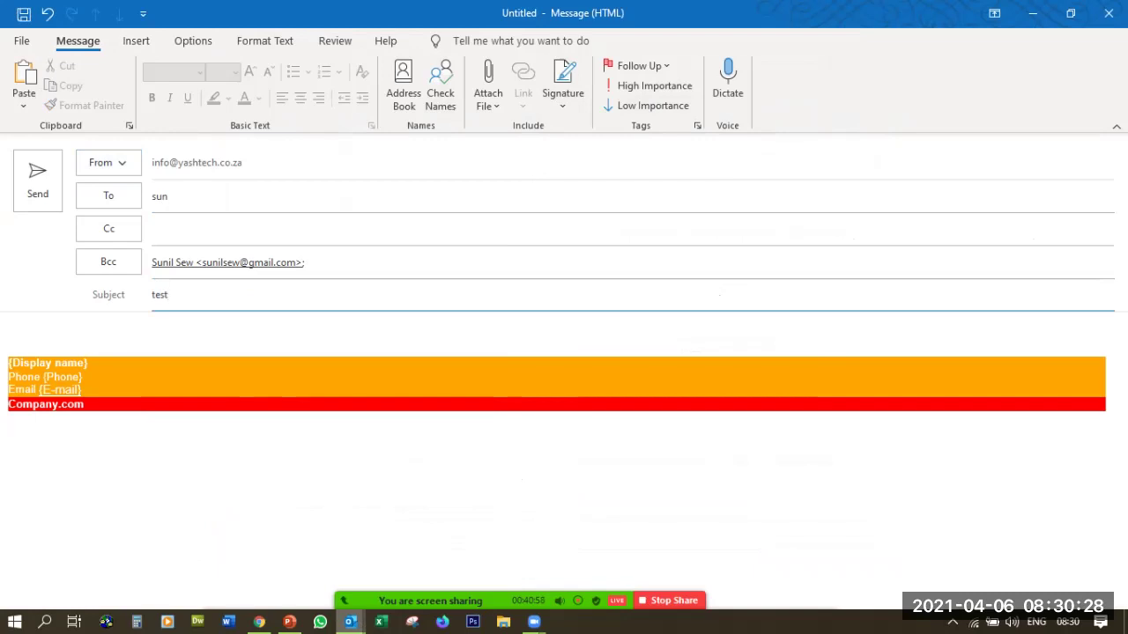
Insert the whatsapp chat button signature, briefly try Yashtech, then switch back to whatsapp chat button
{"action": "left_click", "coordinate": [562, 88]}
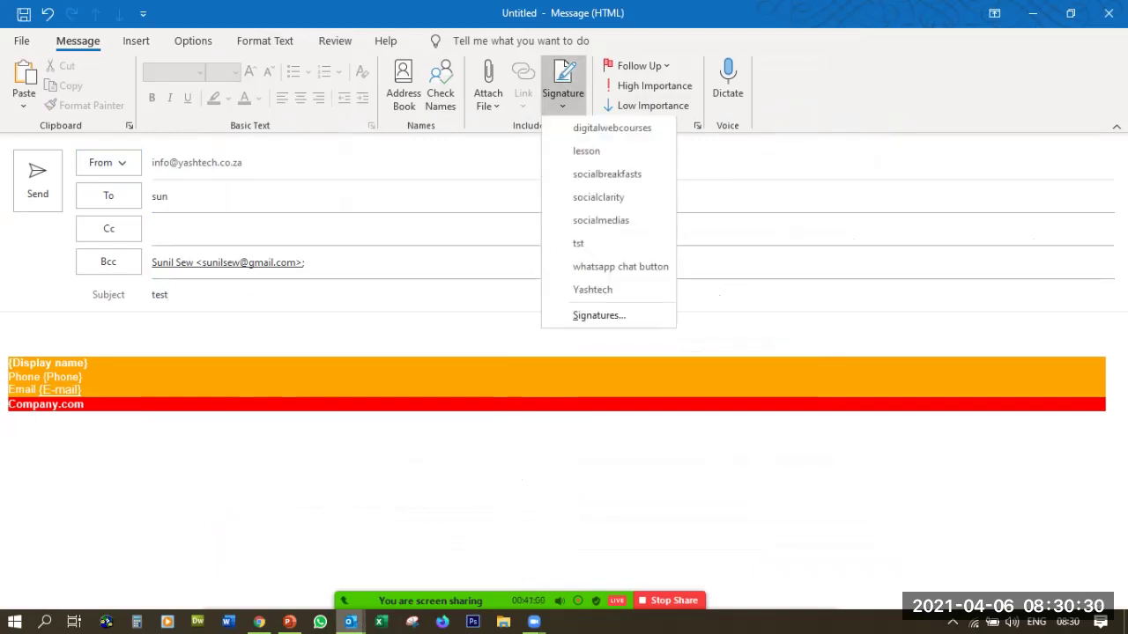
{"action": "key", "text": "Return"}
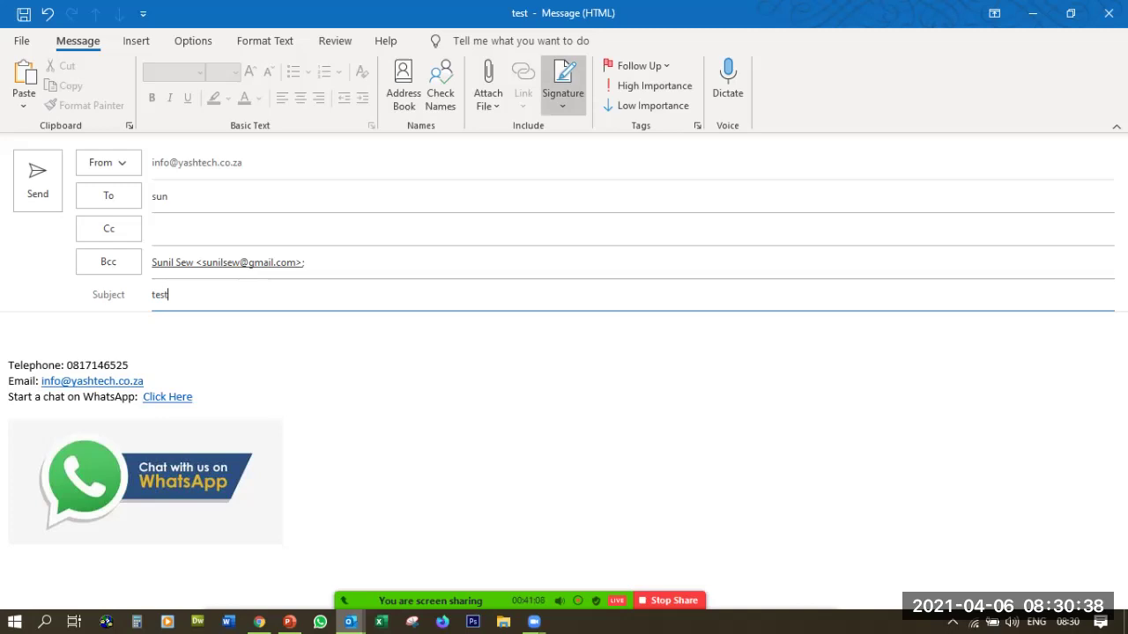
{"action": "left_click", "coordinate": [565, 69]}
{"action": "left_click", "coordinate": [592, 290]}
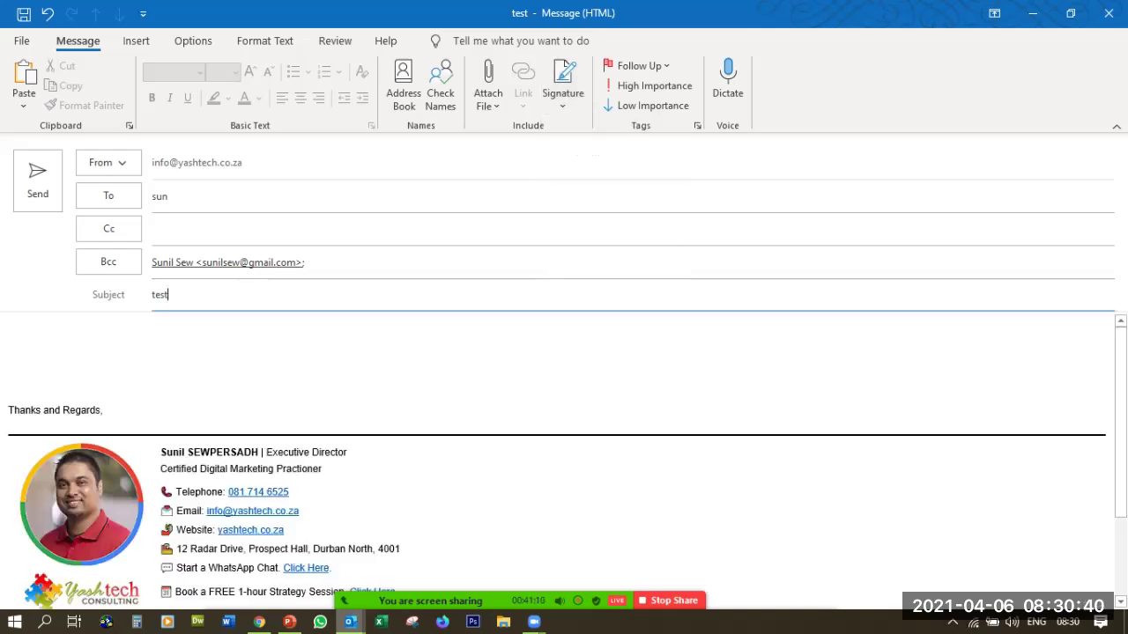
{"action": "scroll", "coordinate": [564, 440], "scroll_direction": "down", "scroll_amount": 3}
{"action": "scroll", "coordinate": [564, 440], "scroll_direction": "up", "scroll_amount": 2}
{"action": "scroll", "coordinate": [564, 440], "scroll_direction": "down", "scroll_amount": 2}
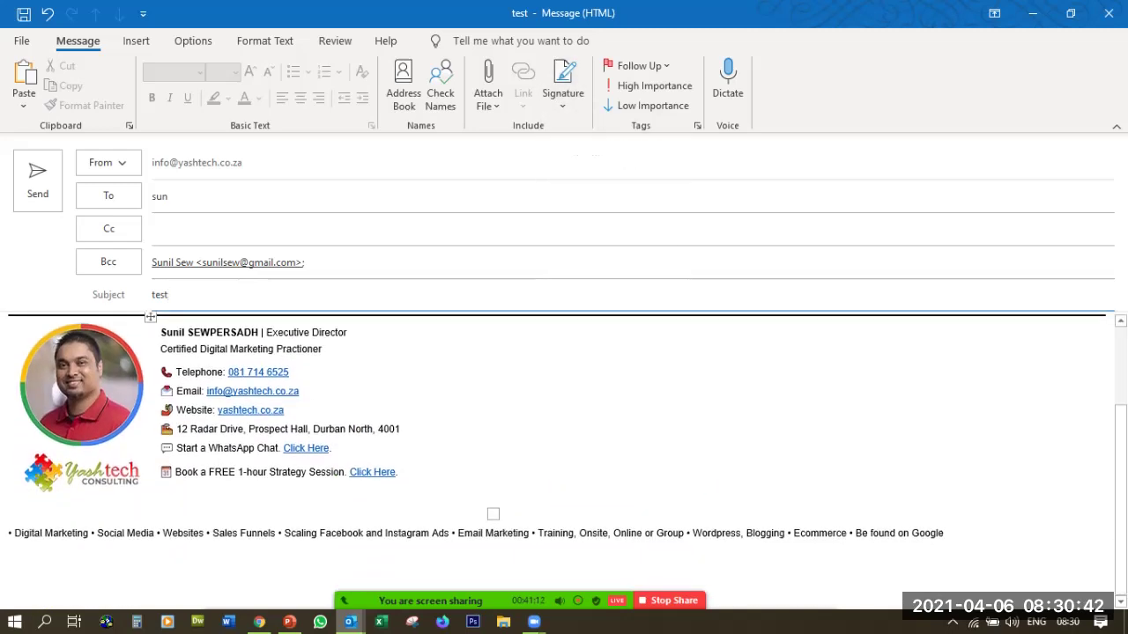
{"action": "scroll", "coordinate": [564, 441], "scroll_direction": "up", "scroll_amount": 2}
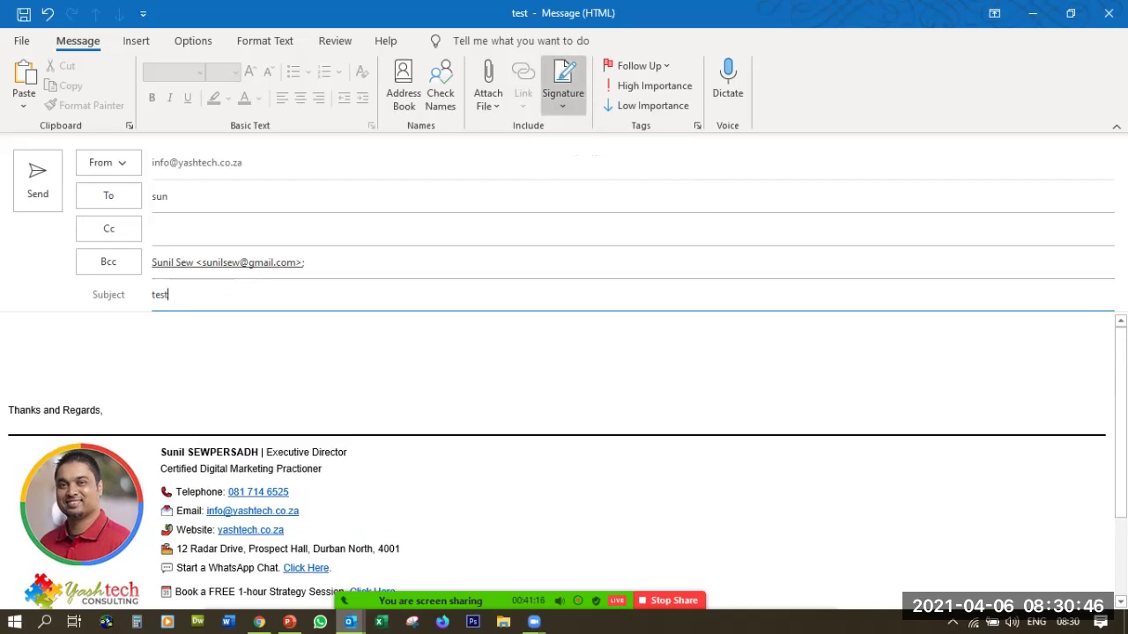
{"action": "left_click", "coordinate": [565, 63]}
{"action": "left_click", "coordinate": [616, 267]}
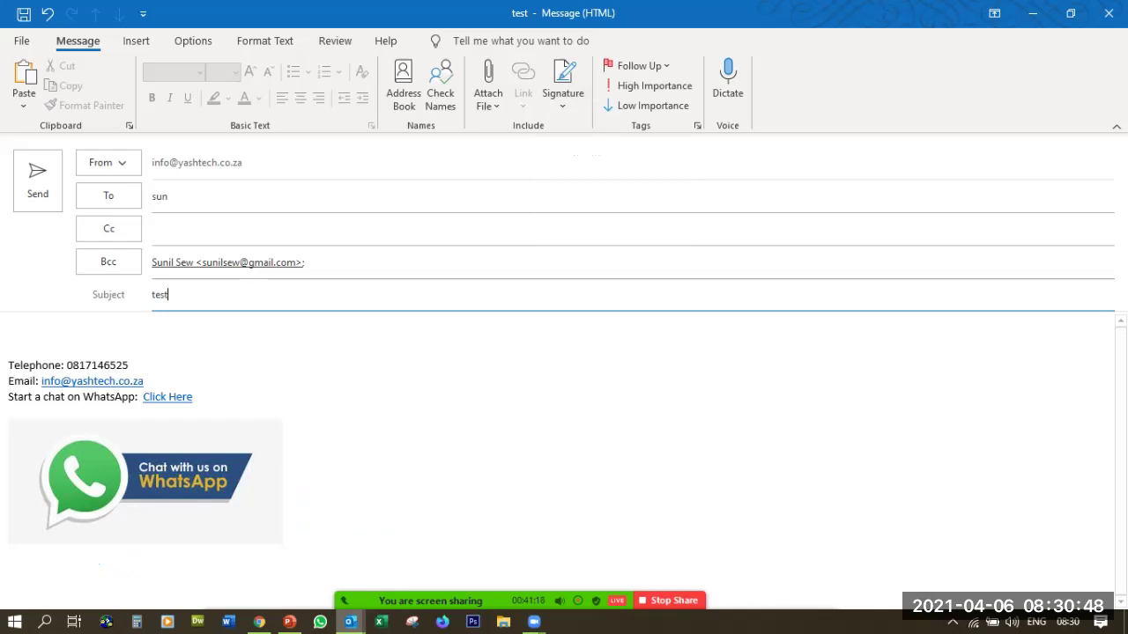
Resolve the contact into To, remove the duplicate Bcc entry, and send the test message
{"action": "key", "text": "alt+s"}
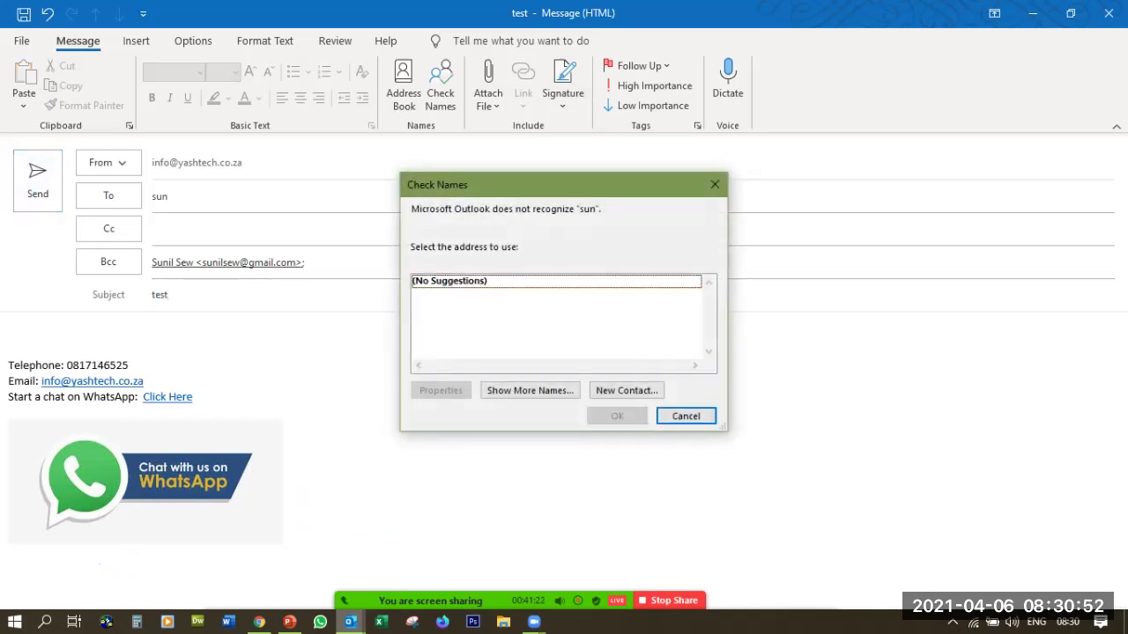
{"action": "key", "text": "Escape"}
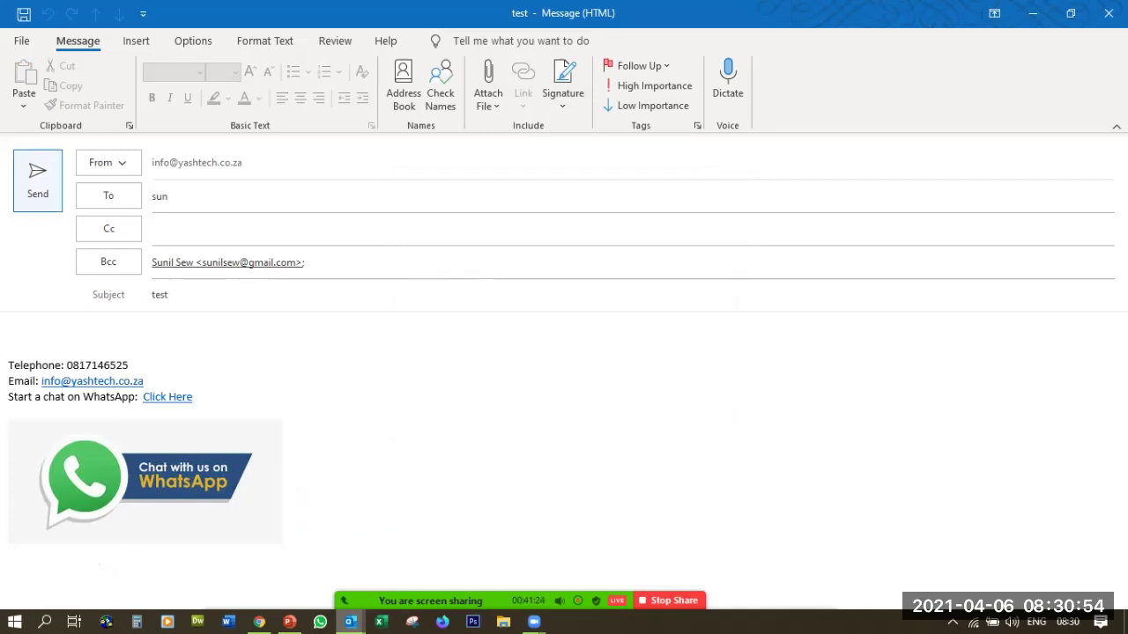
{"action": "key", "text": "Return"}
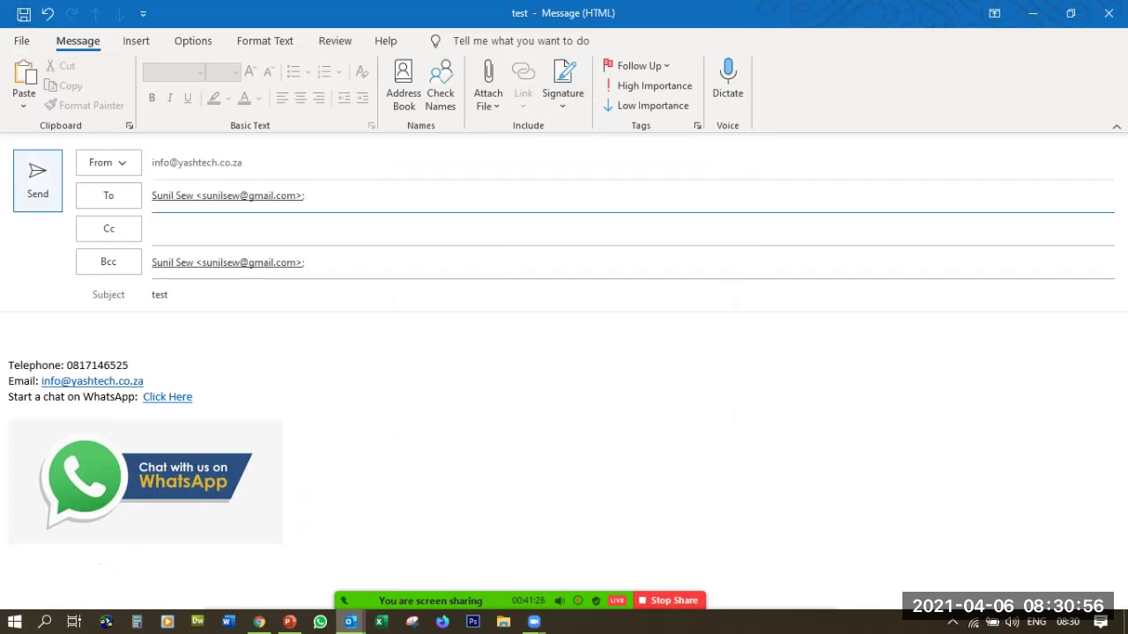
{"action": "left_click", "coordinate": [308, 262]}
{"action": "key", "text": "BackSpace"}
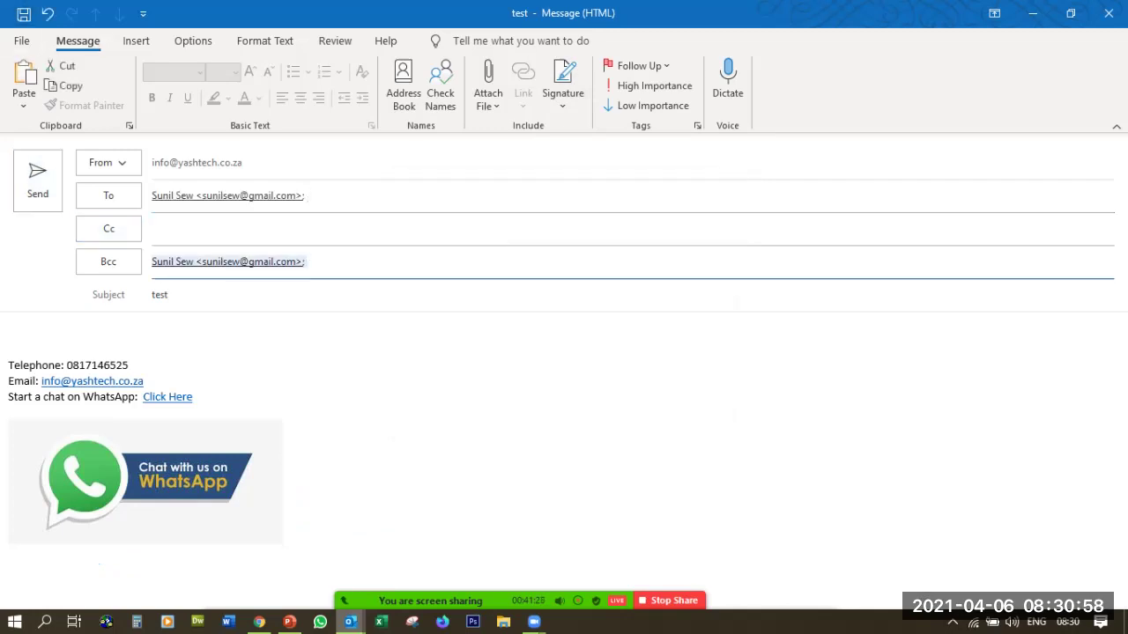
{"action": "key", "text": "BackSpace"}
{"action": "left_click", "coordinate": [37, 181]}
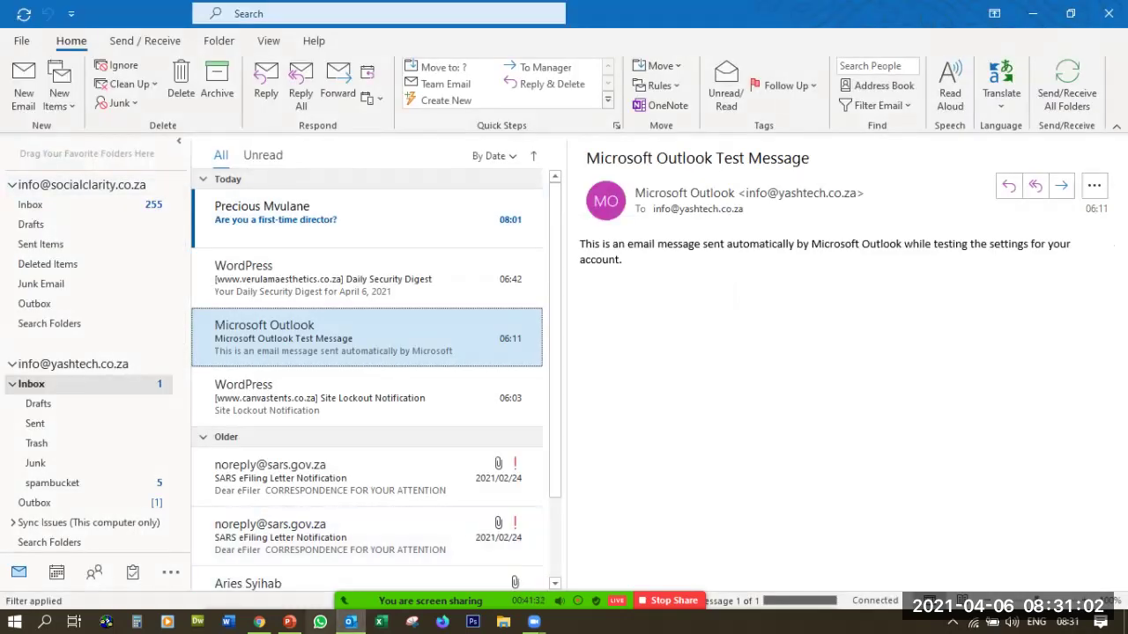
In Chrome's Gmail tab, open the newly received 'test' email
{"action": "left_click", "coordinate": [259, 621]}
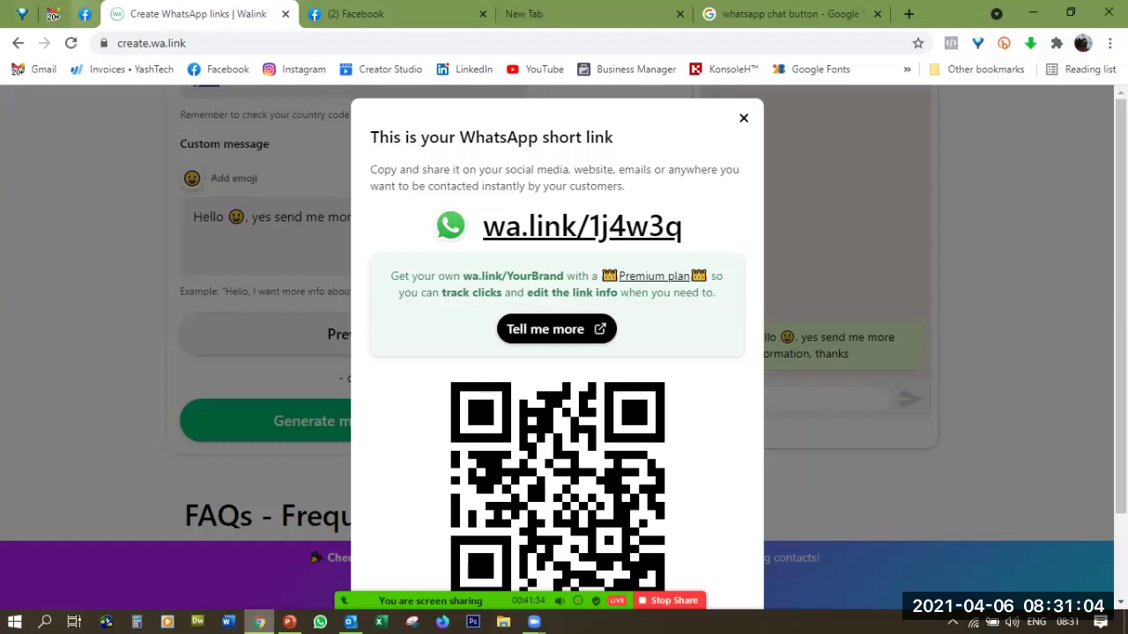
{"action": "left_click", "coordinate": [53, 13]}
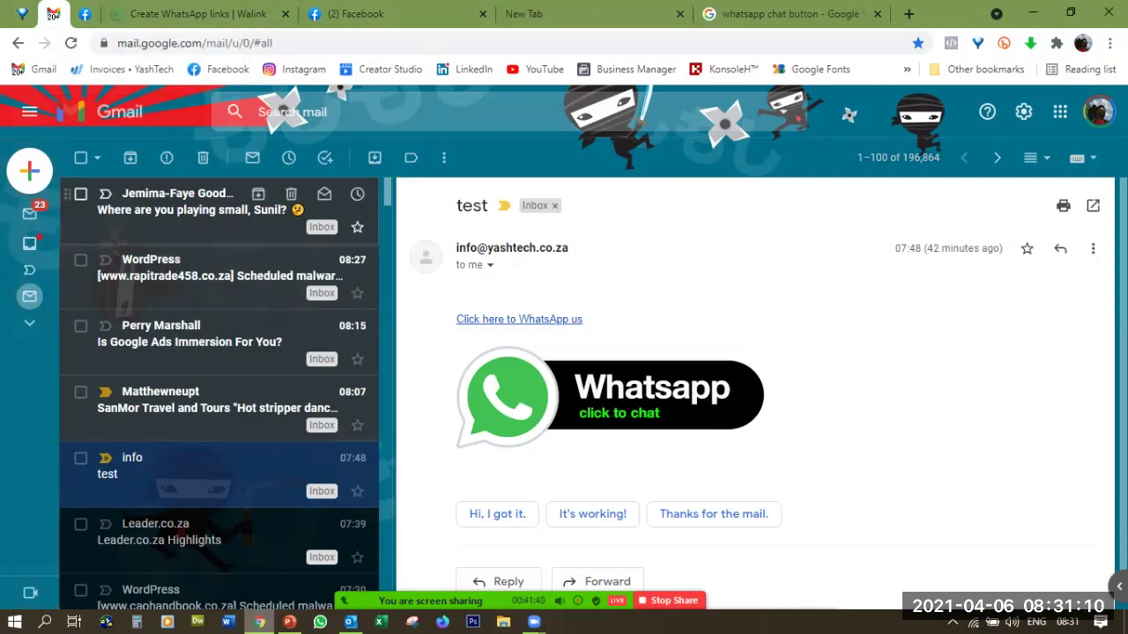
{"action": "mouse_move", "coordinate": [432, 600]}
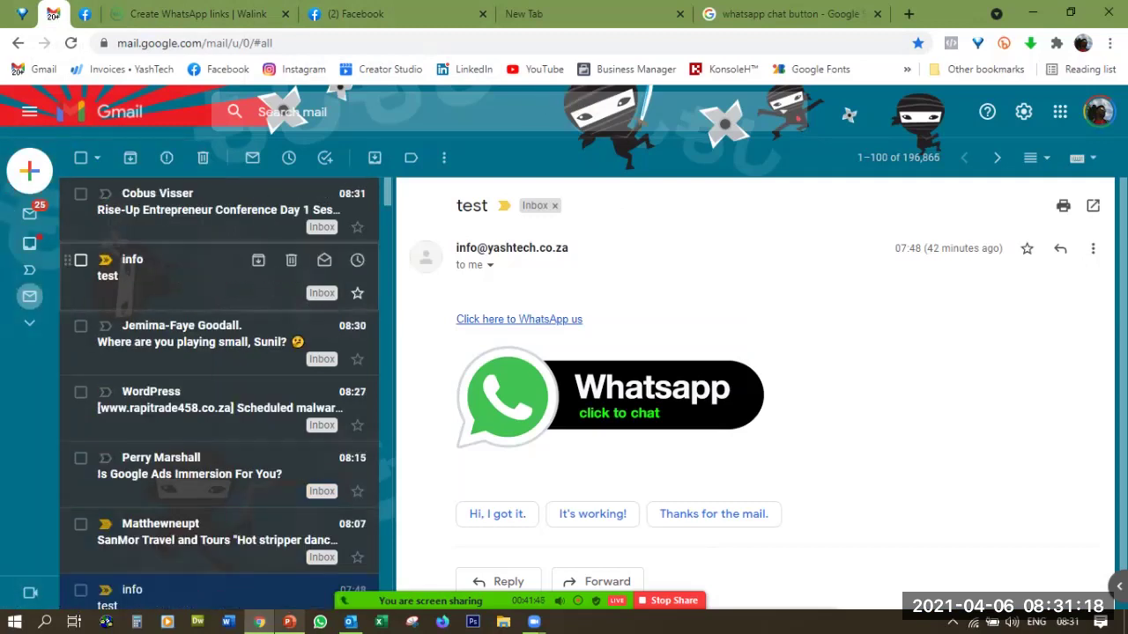
{"action": "left_click", "coordinate": [202, 277]}
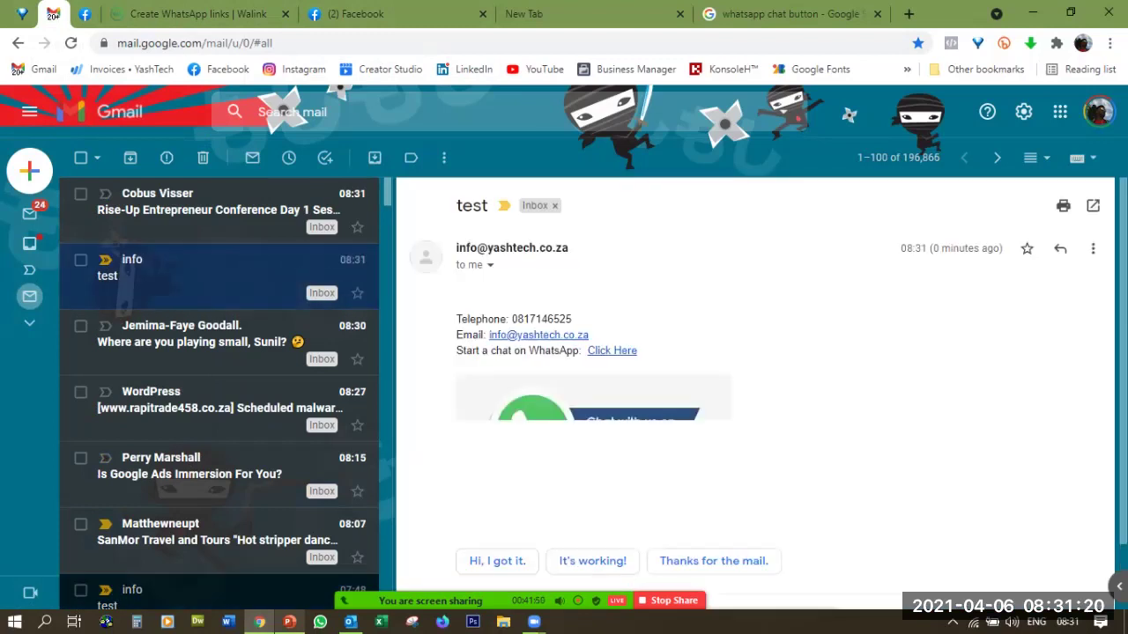
Check that both the Click Here link and the WhatsApp button image open the WhatsApp chat
{"action": "left_click", "coordinate": [592, 436]}
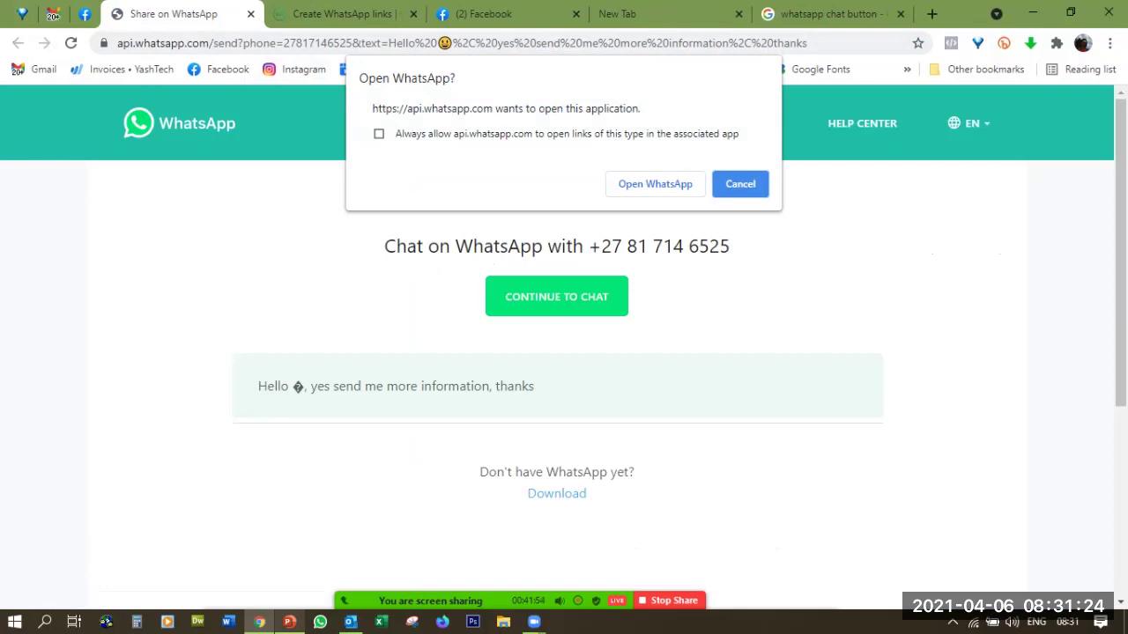
{"action": "left_click", "coordinate": [53, 13]}
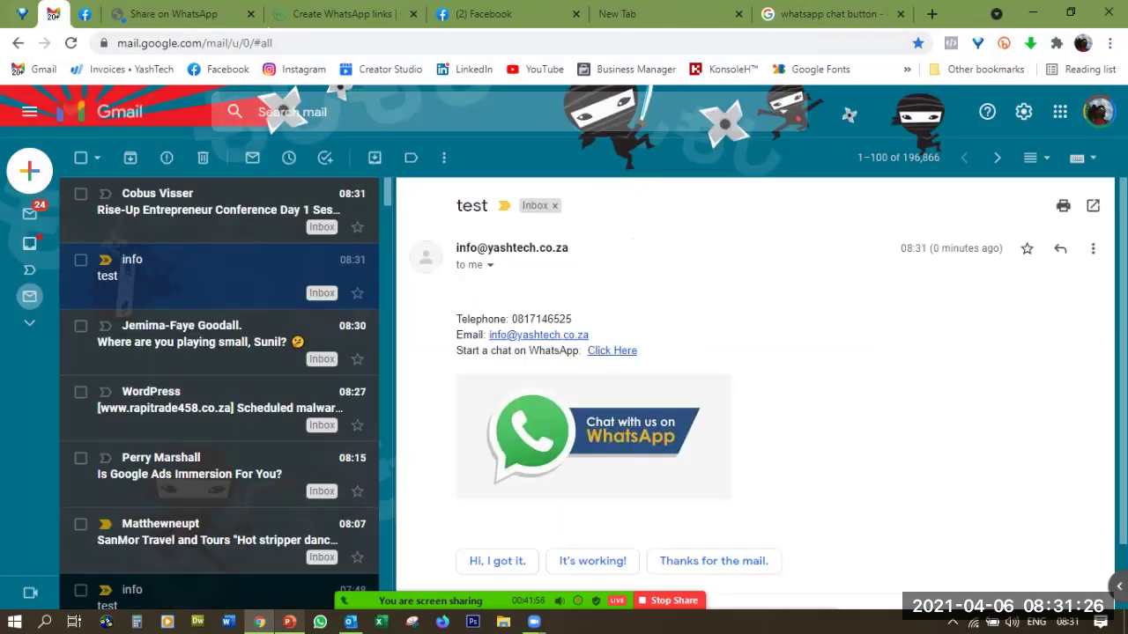
{"action": "left_click", "coordinate": [592, 436]}
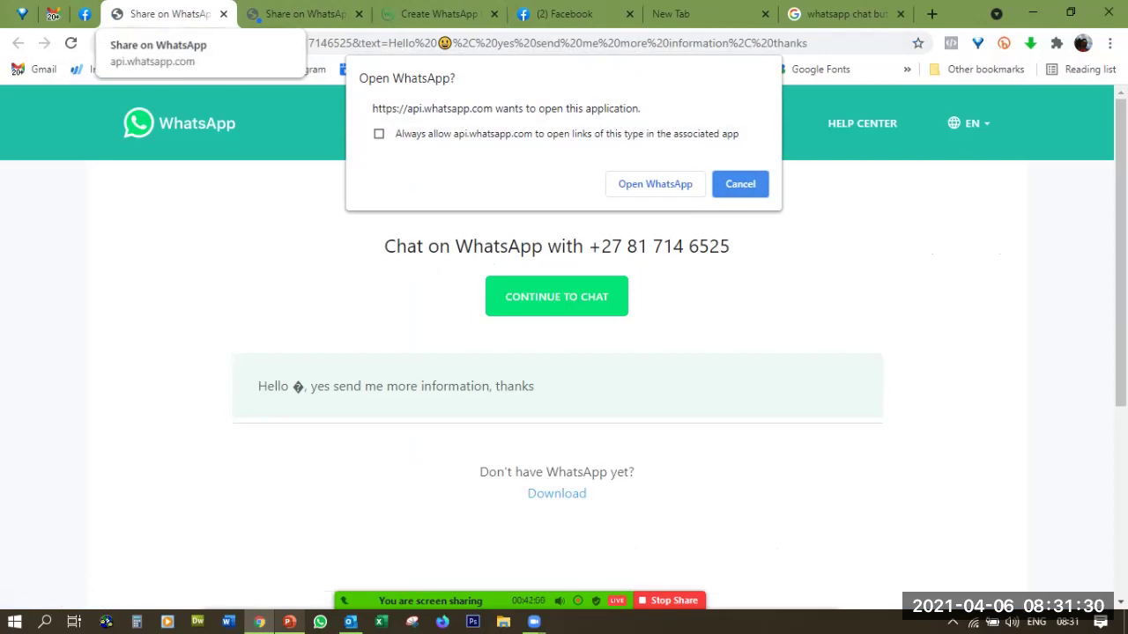
{"action": "left_click", "coordinate": [52, 13]}
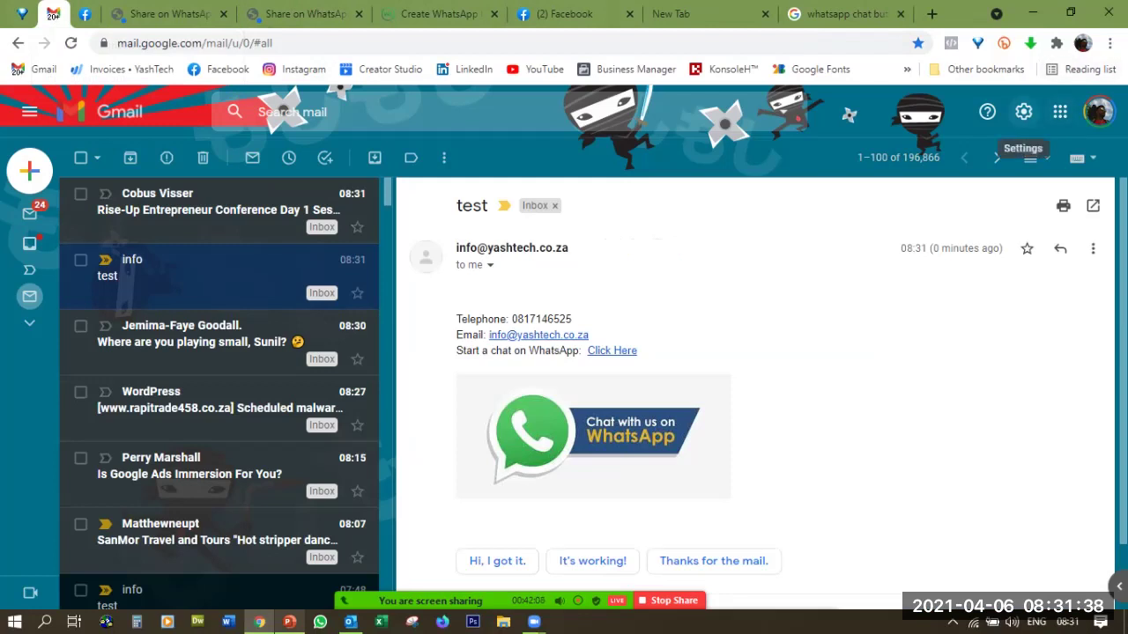
From Gmail's full settings, create a new signature named 'whatsapp chat buton'
{"action": "left_click", "coordinate": [1023, 112]}
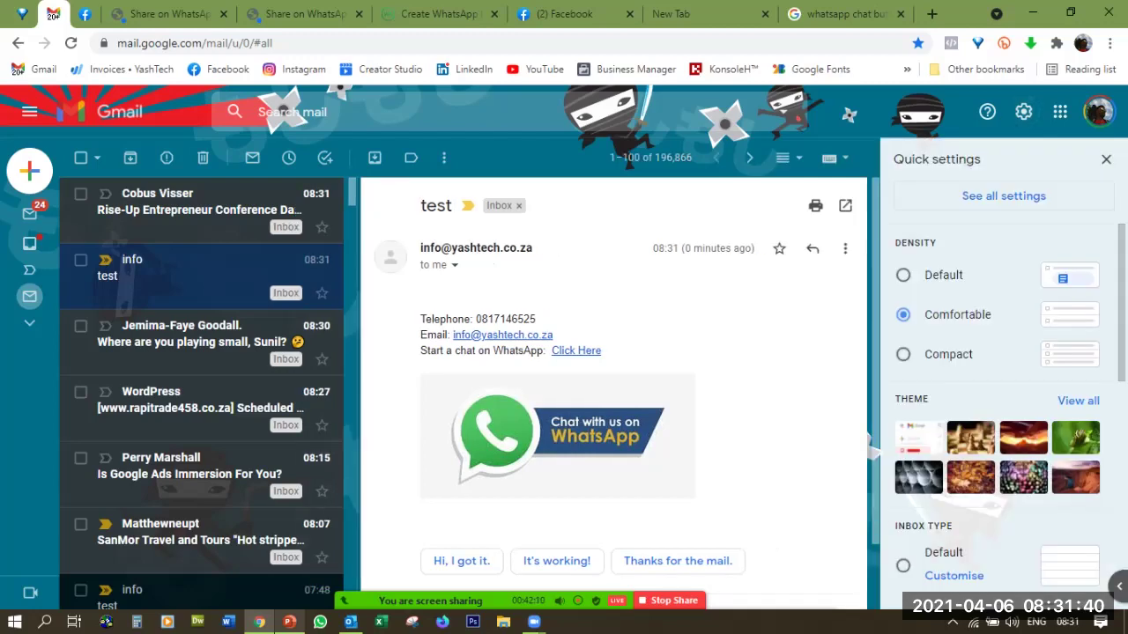
{"action": "left_click", "coordinate": [1003, 196]}
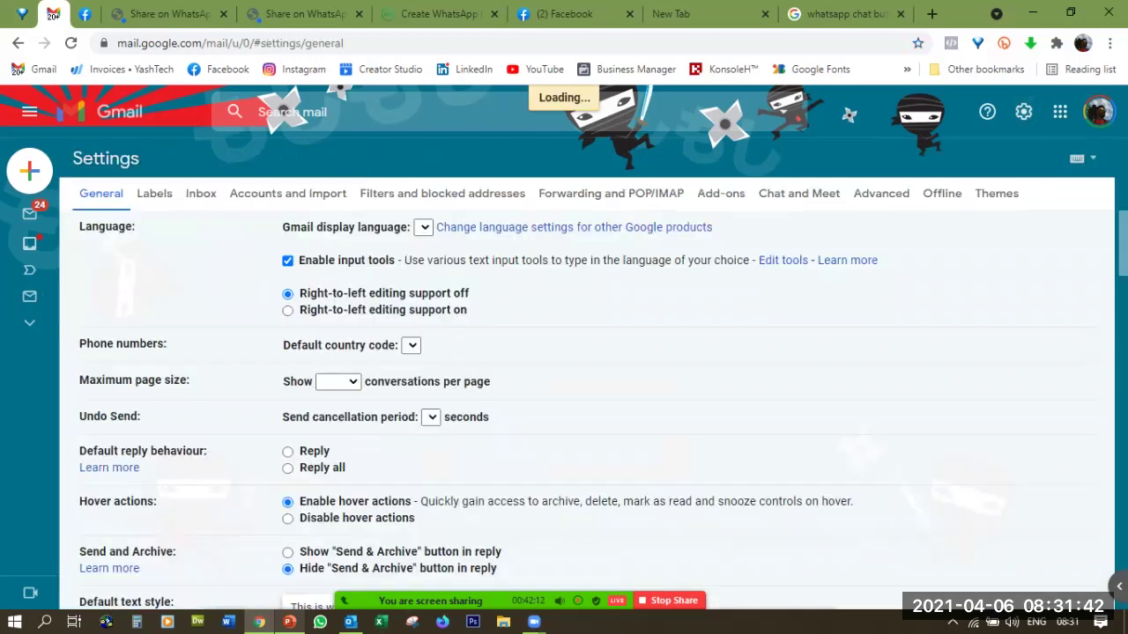
{"action": "scroll", "coordinate": [564, 397], "scroll_direction": "down", "scroll_amount": 10}
{"action": "scroll", "coordinate": [564, 396], "scroll_direction": "down", "scroll_amount": 15}
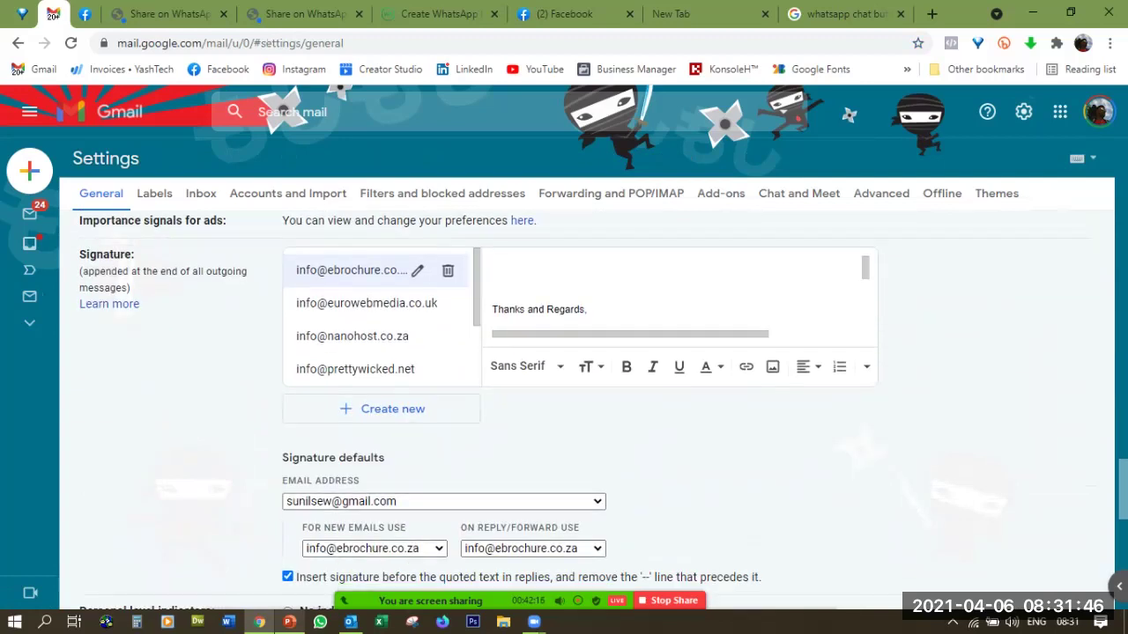
{"action": "left_click", "coordinate": [388, 409]}
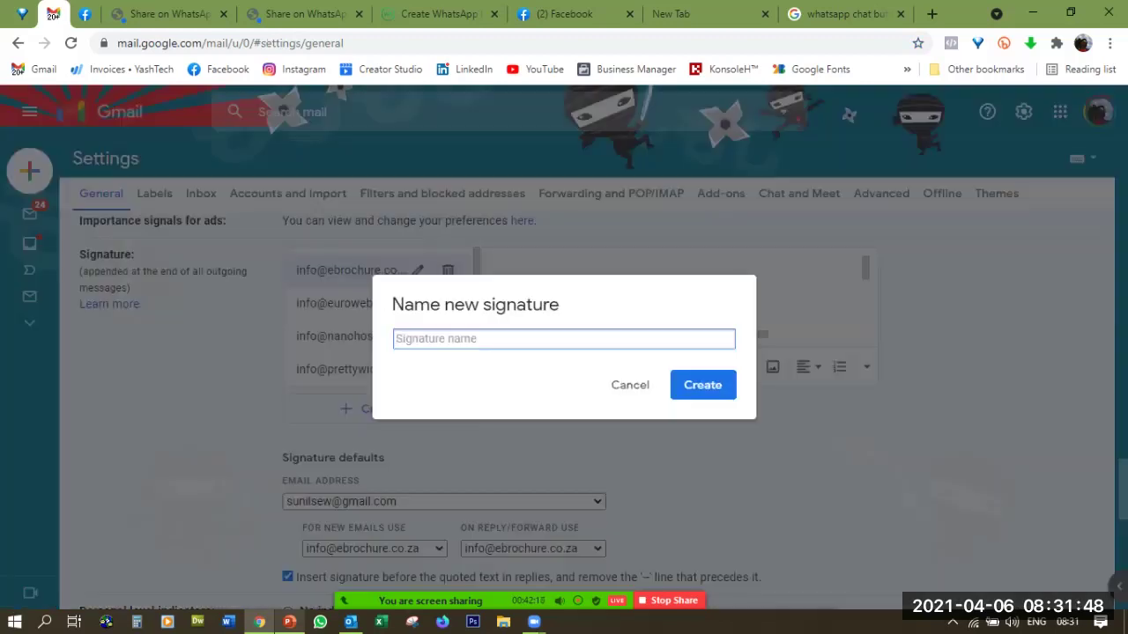
{"action": "type", "text": "whatsapp chat buton"}
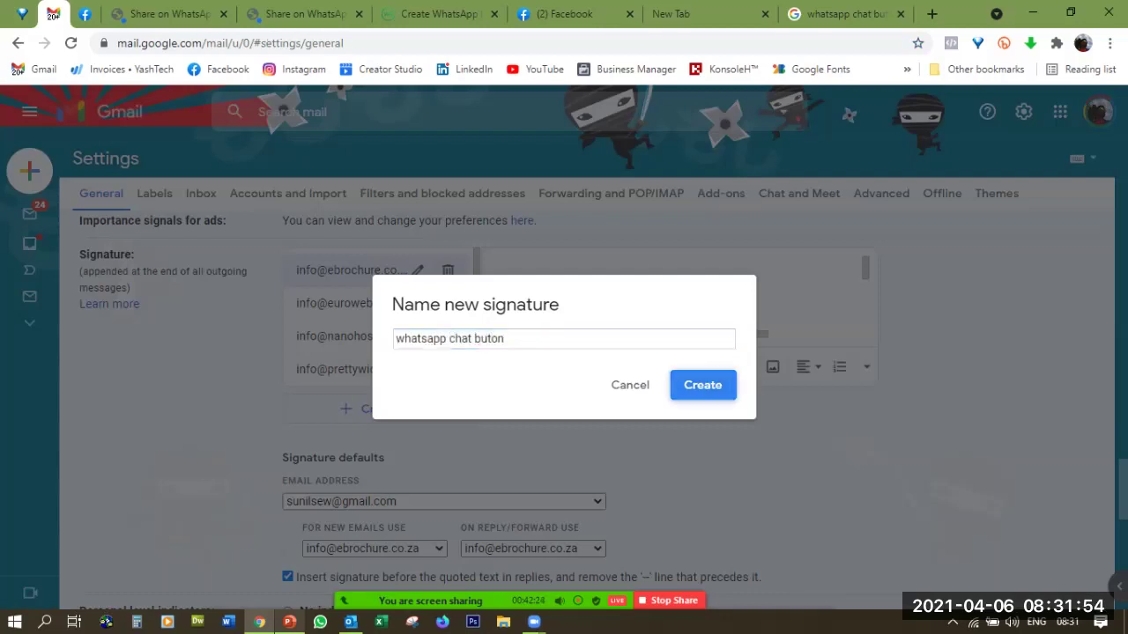
{"action": "key", "text": "Return"}
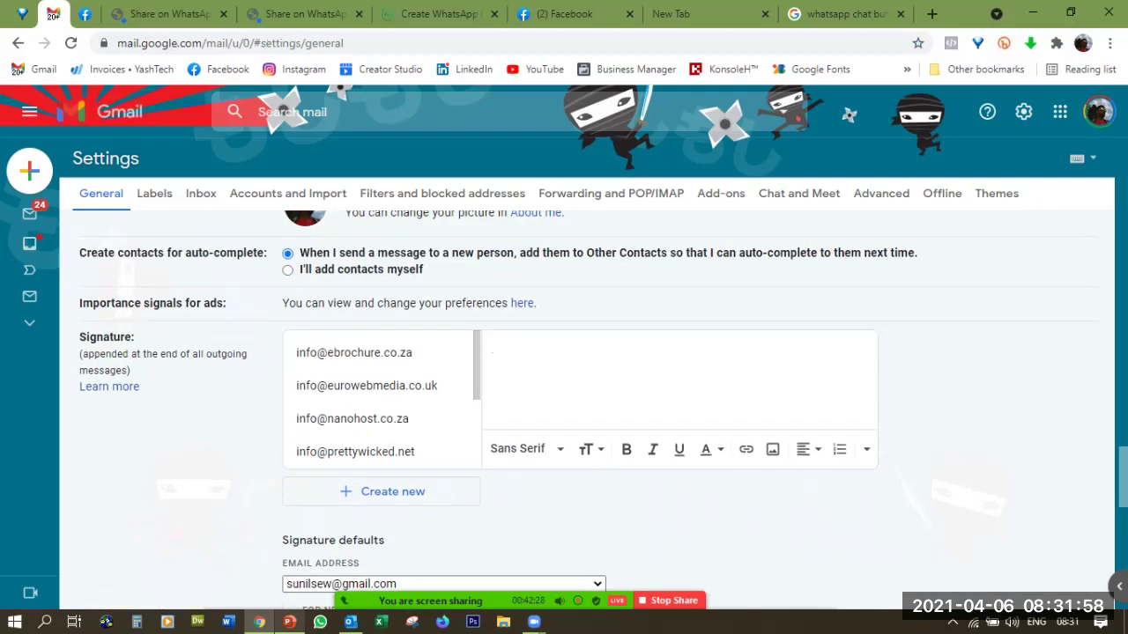
Type the telephone number line and a 'Chat Link:' line with the pasted wa.link address
{"action": "key", "text": "Return"}
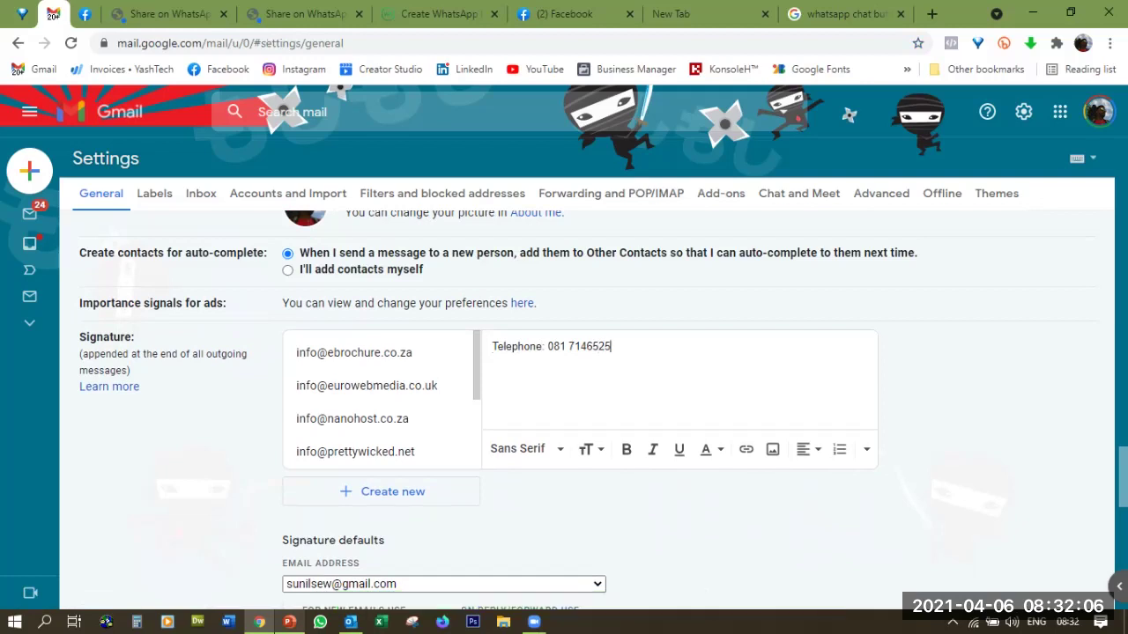
{"action": "type", "text": "Chat Link:"}
{"action": "type", "text": "https://wa.link/1j4w3q"}
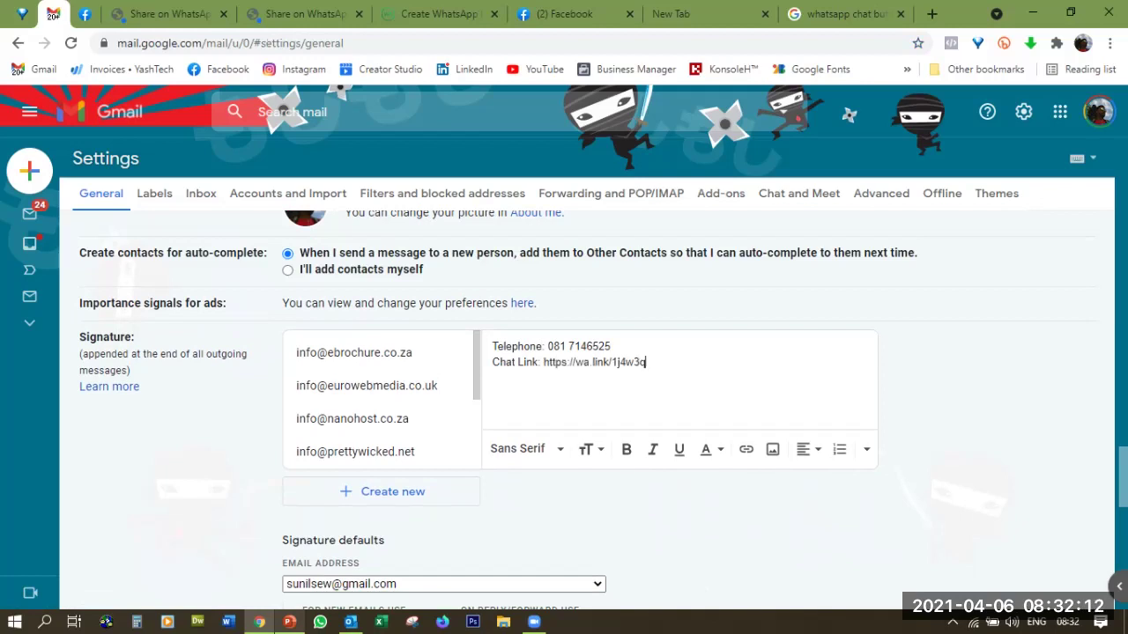
{"action": "left_click_drag", "start_coordinate": [492, 362], "coordinate": [537, 362]}
{"action": "left_click", "coordinate": [646, 362]}
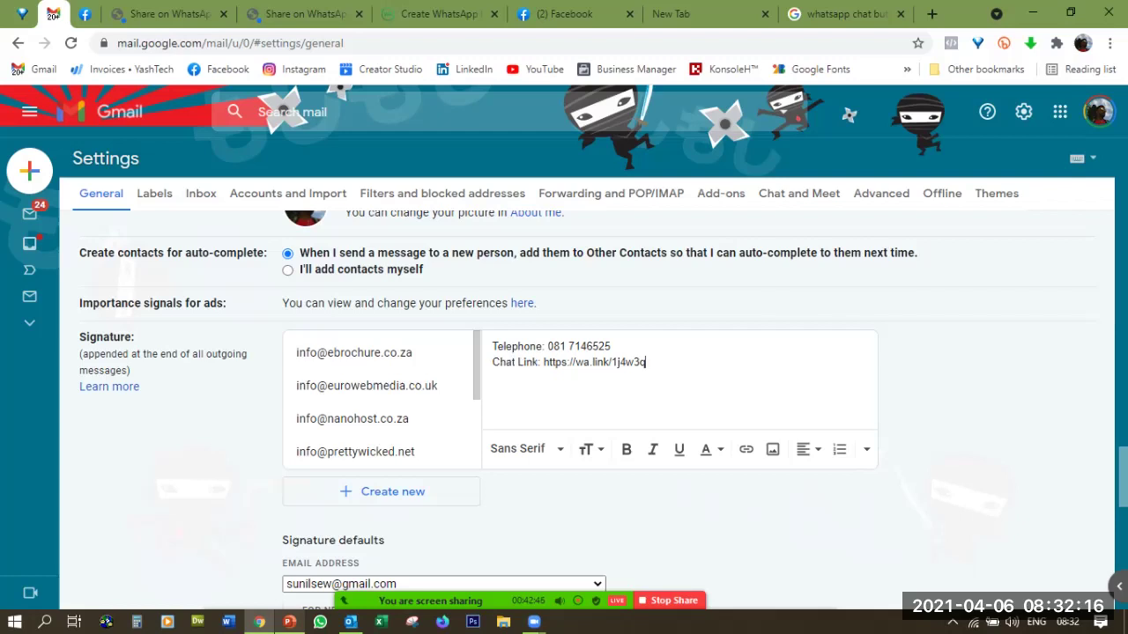
{"action": "type", "text": "Click here"}
{"action": "key", "text": "BackSpace"}
{"action": "key", "text": "BackSpace"}
{"action": "key", "text": "BackSpace"}
{"action": "type", "text": "er"}
{"action": "key", "text": "shift+Left"}
{"action": "key", "text": "shift+Left"}
{"action": "key", "text": "shift+Left"}
{"action": "key", "text": "shift+Left"}
{"action": "key", "text": "shift+Left"}
{"action": "key", "text": "shift+Left"}
{"action": "key", "text": "shift+Left"}
{"action": "key", "text": "shift+Left"}
{"action": "key", "text": "shift+Left"}
{"action": "key", "text": "shift+Left"}
{"action": "key", "text": "shift+Left"}
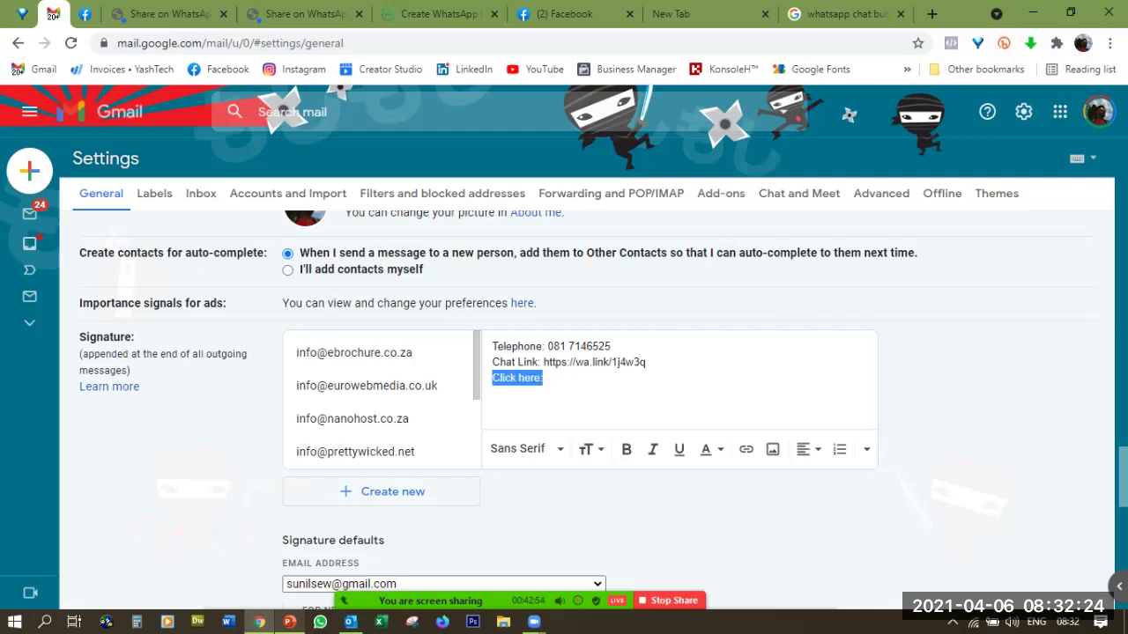
{"action": "left_click", "coordinate": [745, 449]}
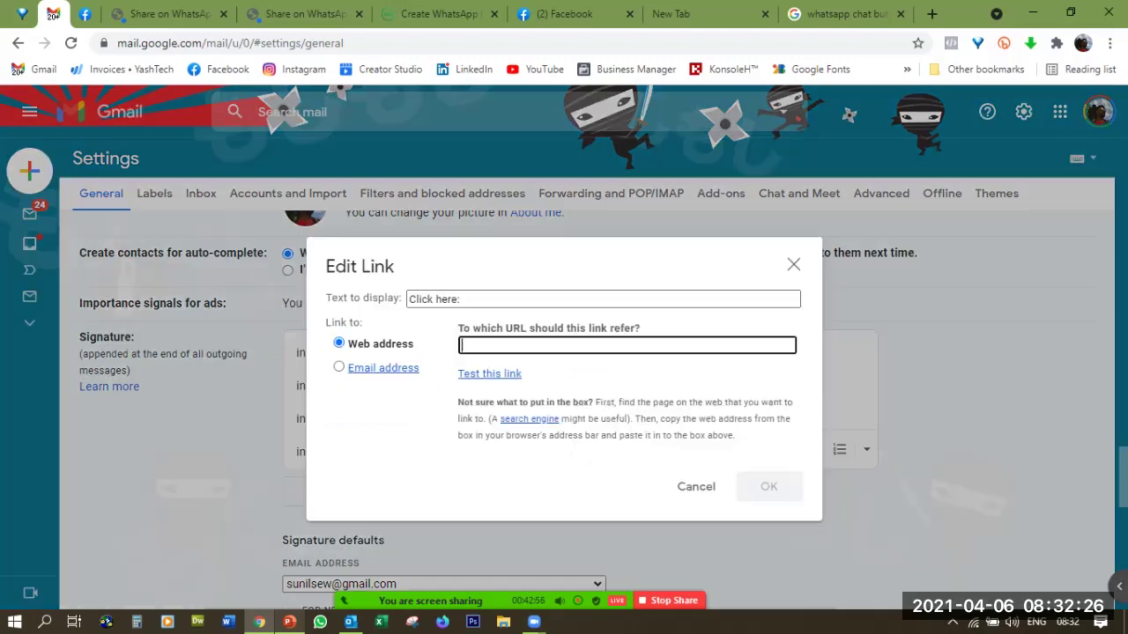
{"action": "type", "text": "https://wa.link/1j4w3q"}
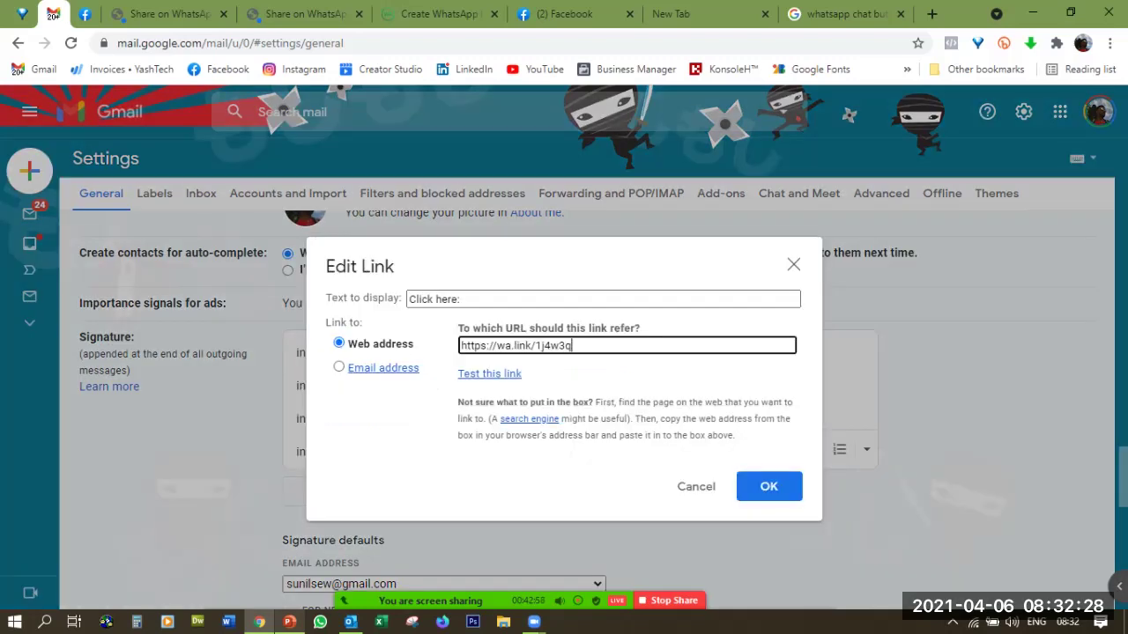
{"action": "key", "text": "Return"}
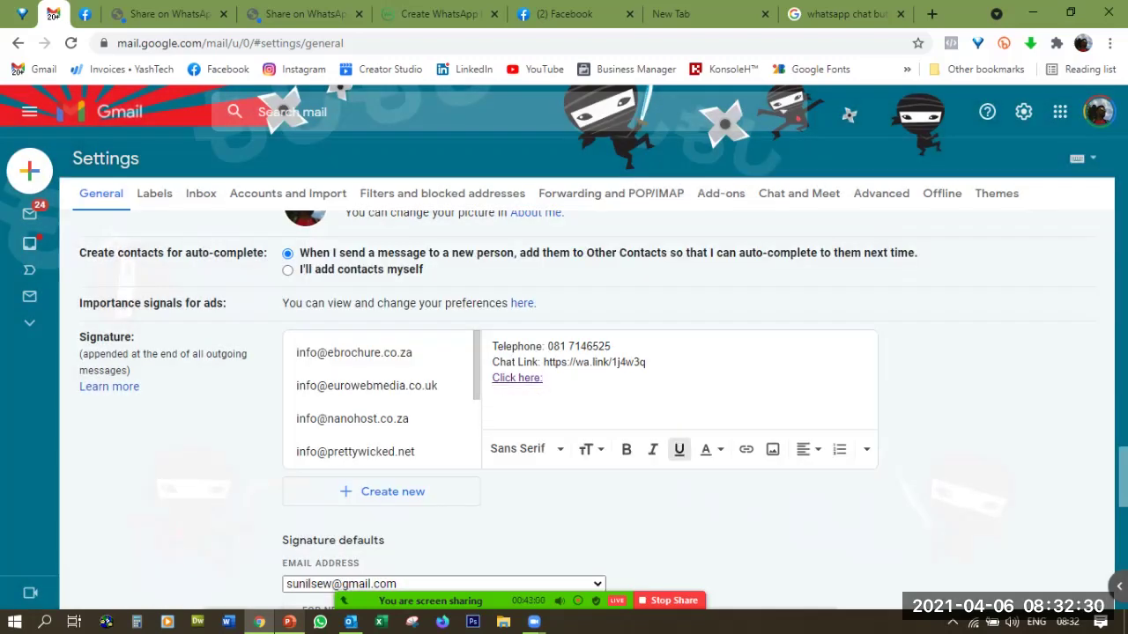
{"action": "key", "text": "Return"}
Upload download.jpg, the WhatsApp chat button image, into the signature
{"action": "left_click", "coordinate": [773, 449]}
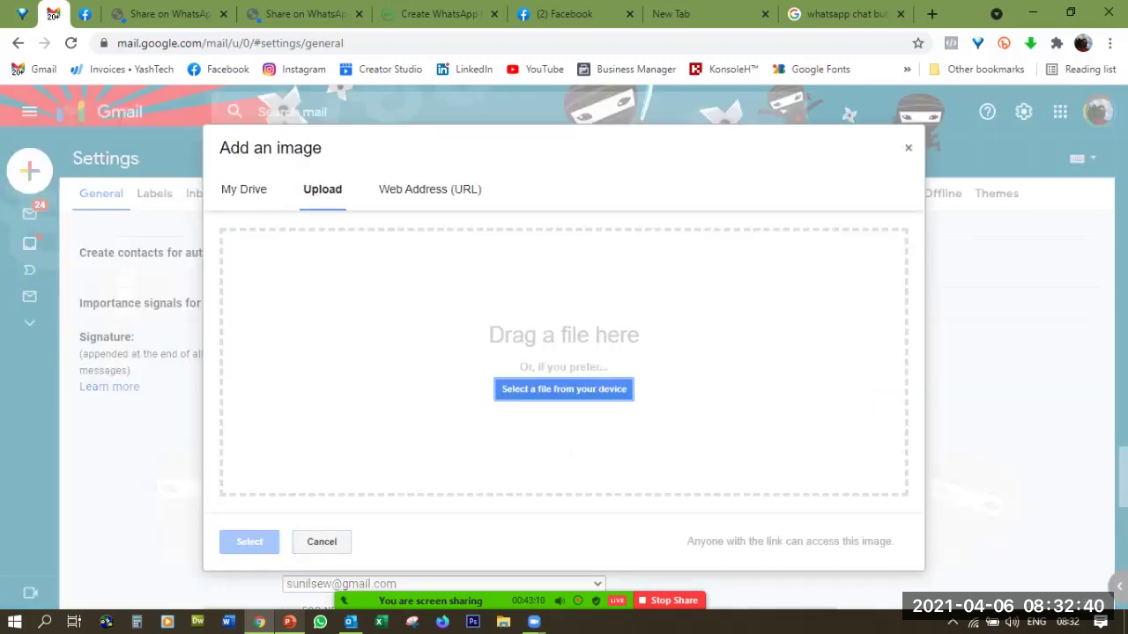
{"action": "left_click", "coordinate": [564, 389]}
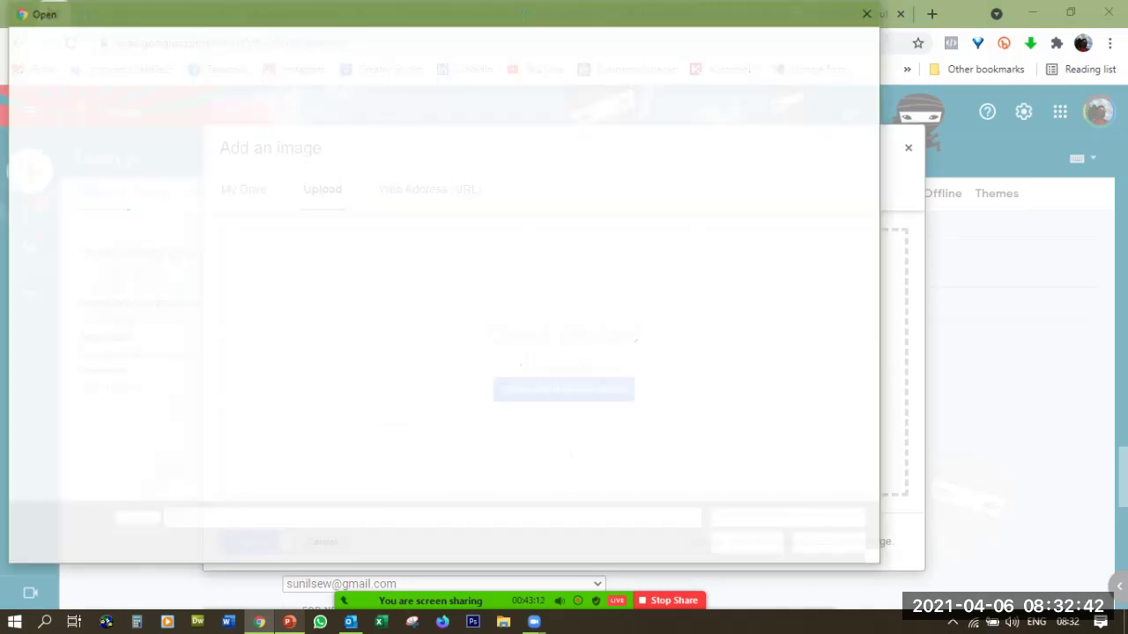
{"action": "left_click", "coordinate": [560, 141]}
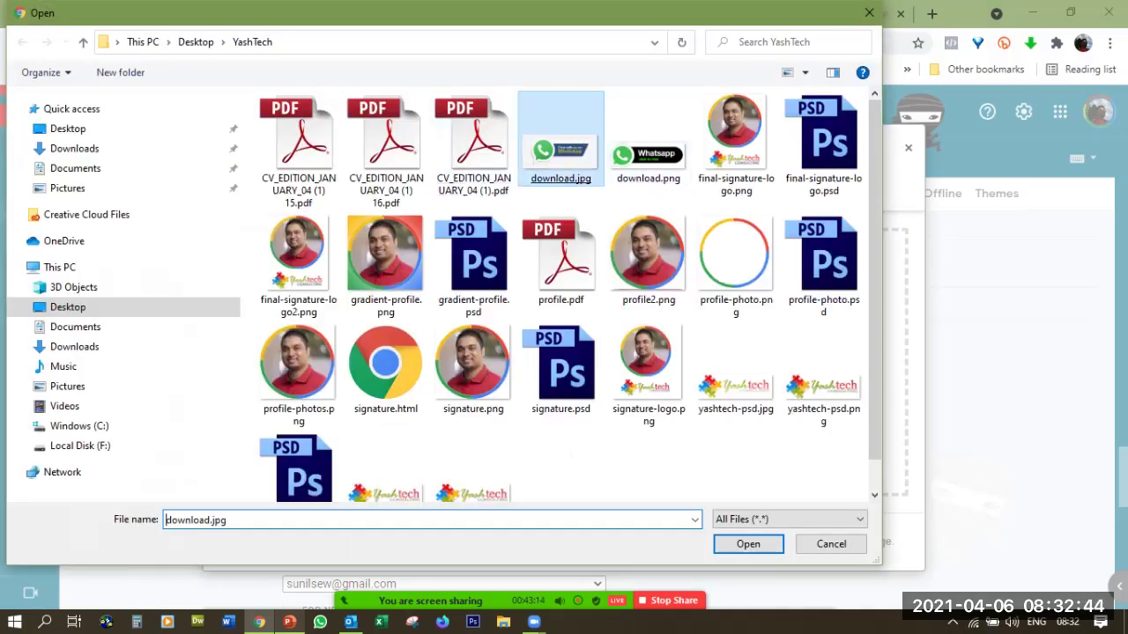
{"action": "key", "text": "Return"}
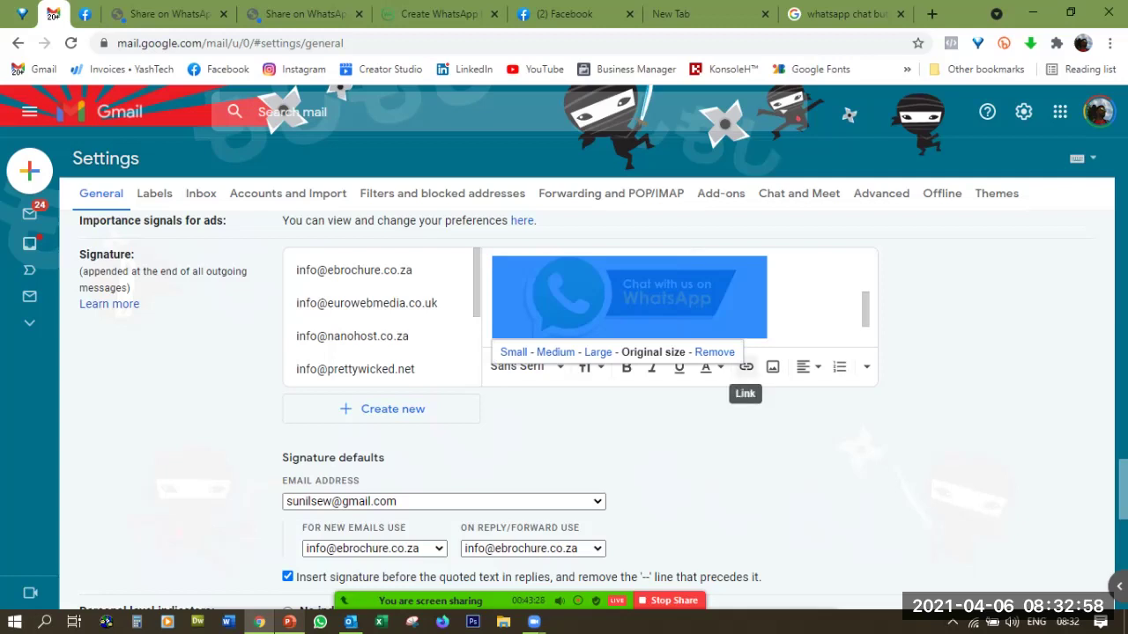
{"action": "left_click", "coordinate": [746, 366]}
{"action": "type", "text": "https://wa.link/1j4w3q"}
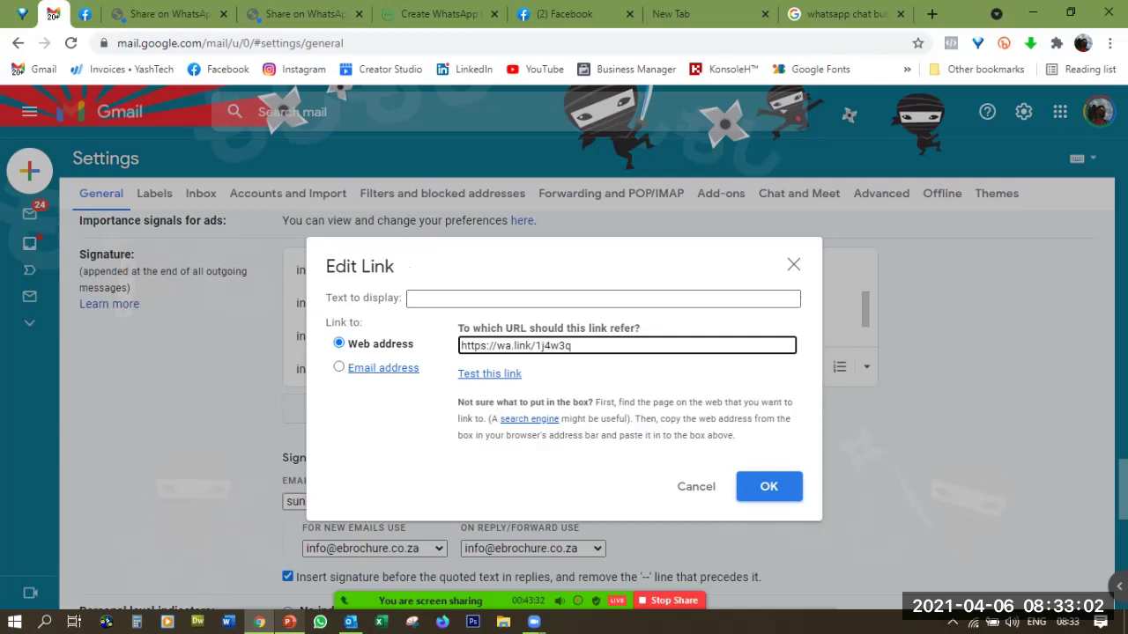
{"action": "key", "text": "Return"}
{"action": "scroll", "coordinate": [599, 405], "scroll_direction": "down", "scroll_amount": 3}
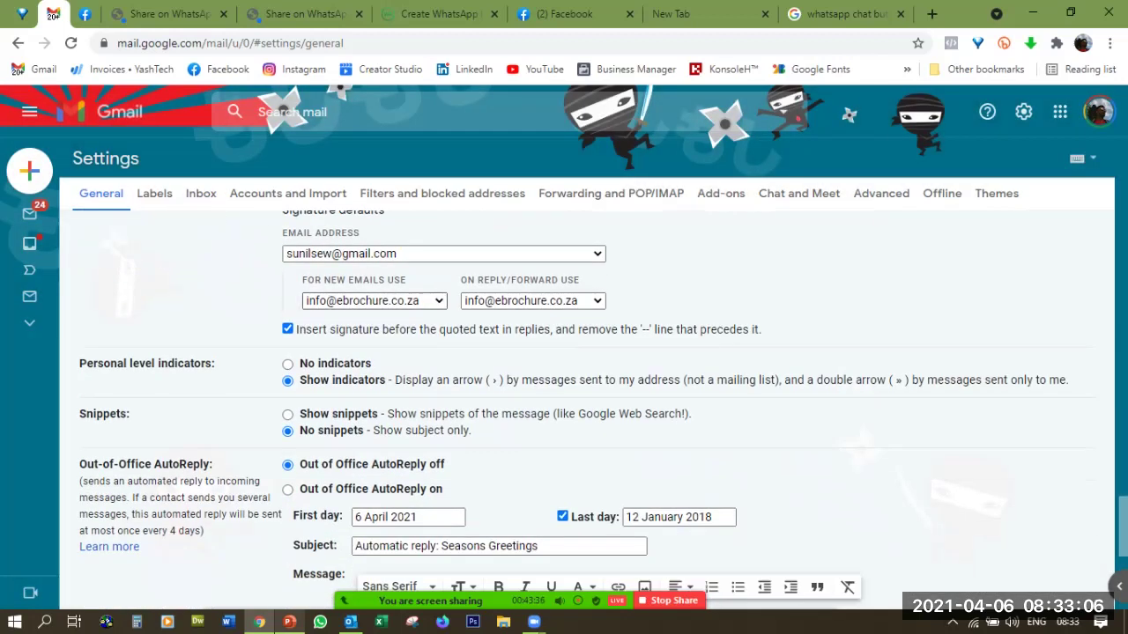
Set 'whatsapp chat buton' as default for new emails and replies/forwards, and save changes
{"action": "left_click", "coordinate": [438, 300]}
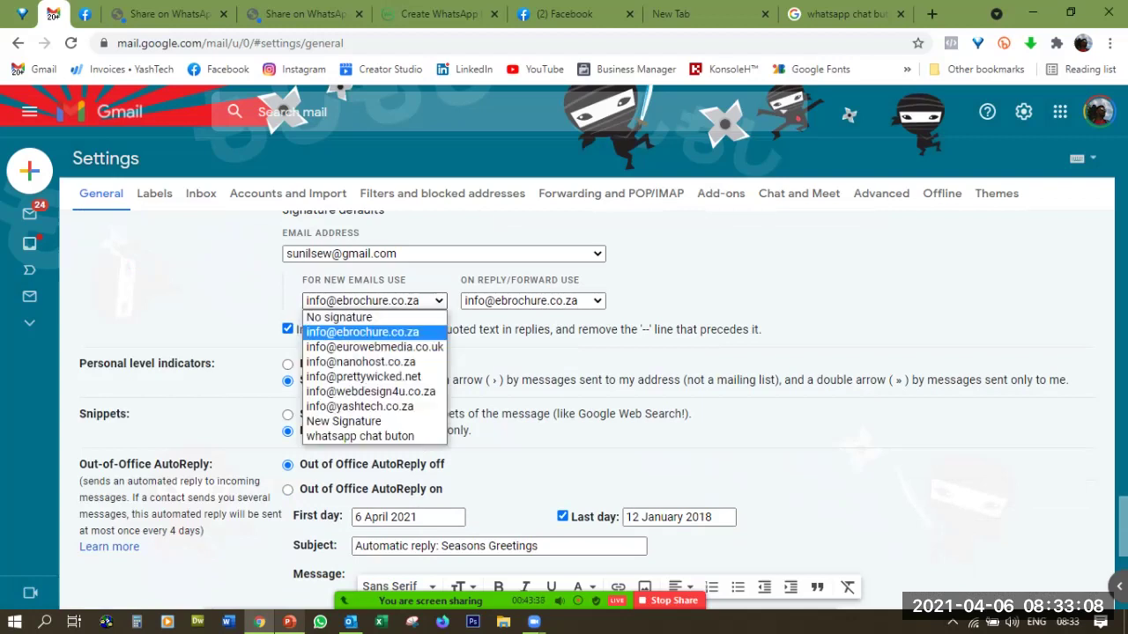
{"action": "left_click", "coordinate": [359, 436]}
{"action": "left_click", "coordinate": [532, 300]}
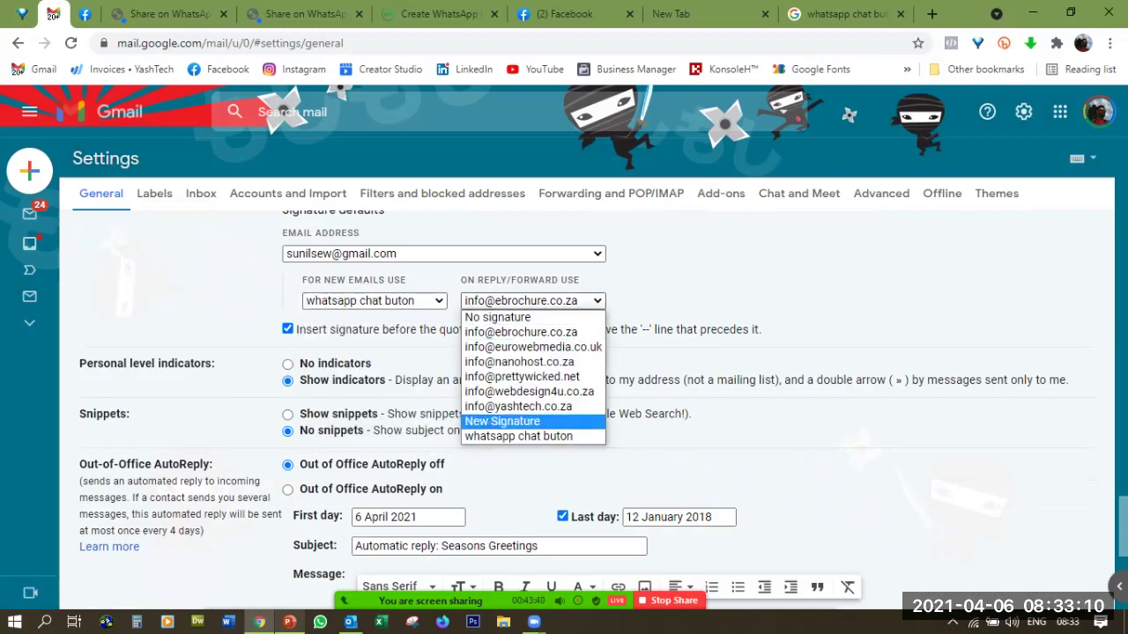
{"action": "key", "text": "Down"}
{"action": "key", "text": "Return"}
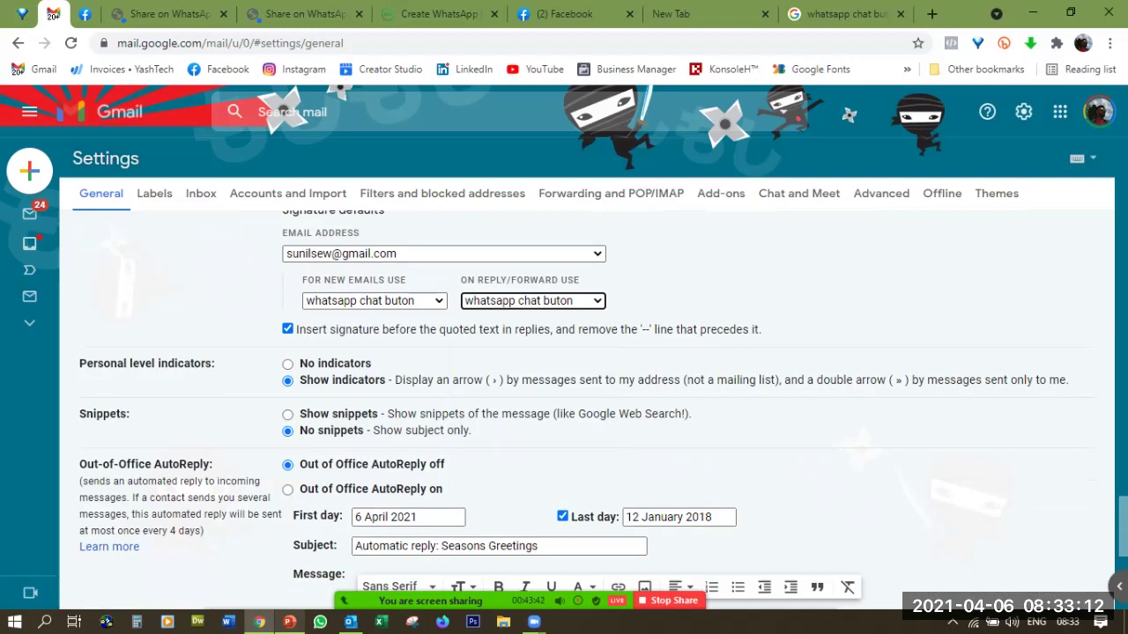
{"action": "scroll", "coordinate": [587, 410], "scroll_direction": "down", "scroll_amount": 4}
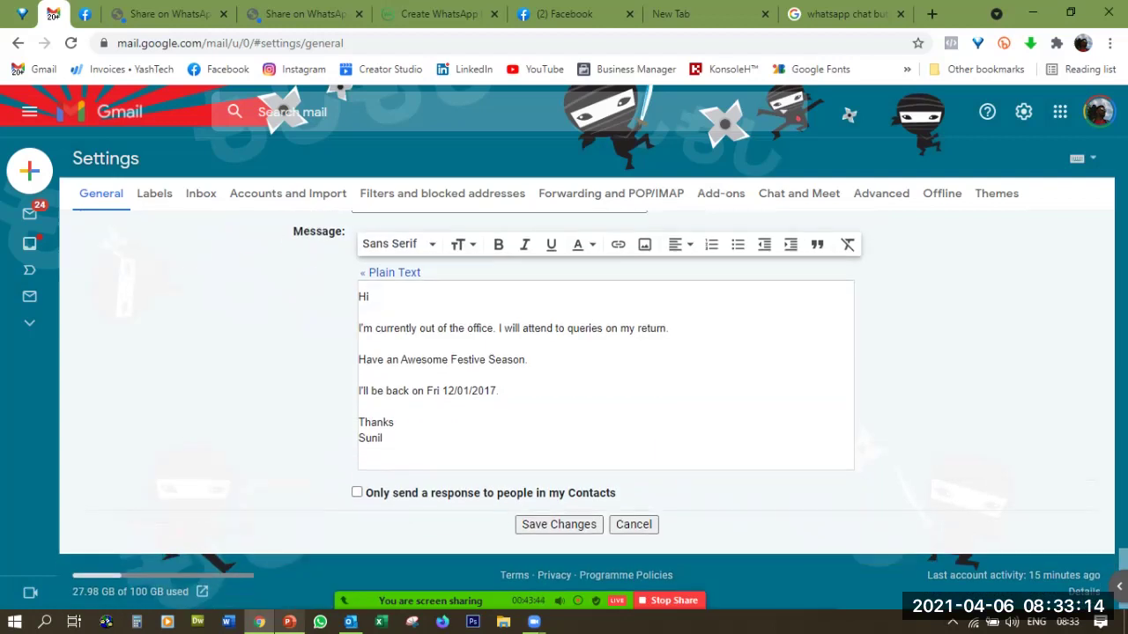
{"action": "left_click", "coordinate": [559, 524]}
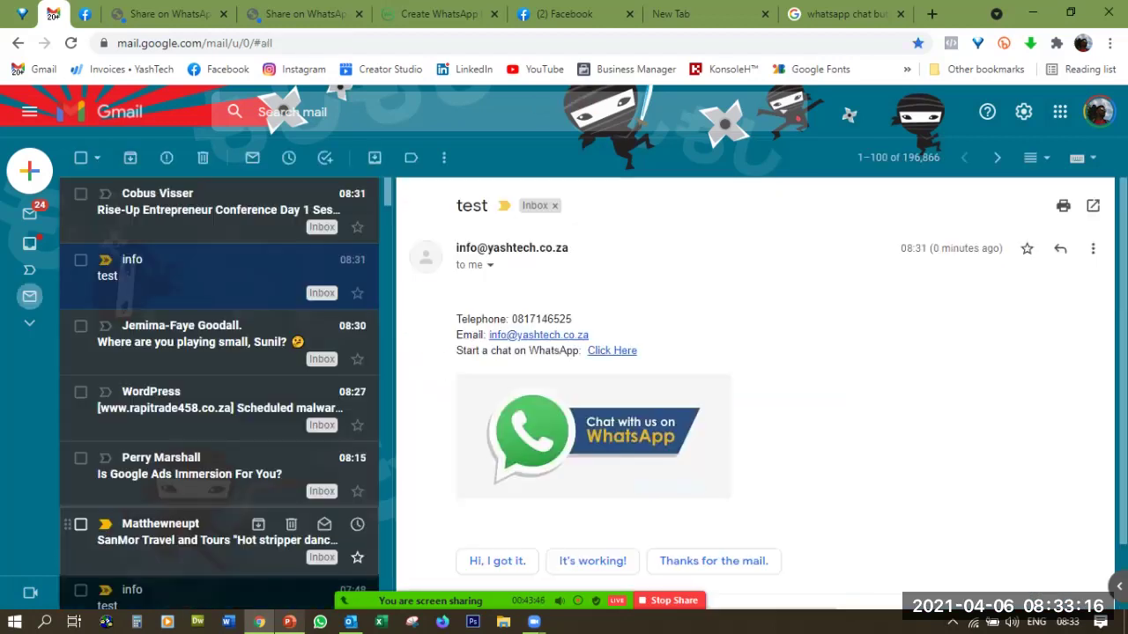
Compose a new email showing the signature and begin entering a recipient
{"action": "mouse_move", "coordinate": [31, 396]}
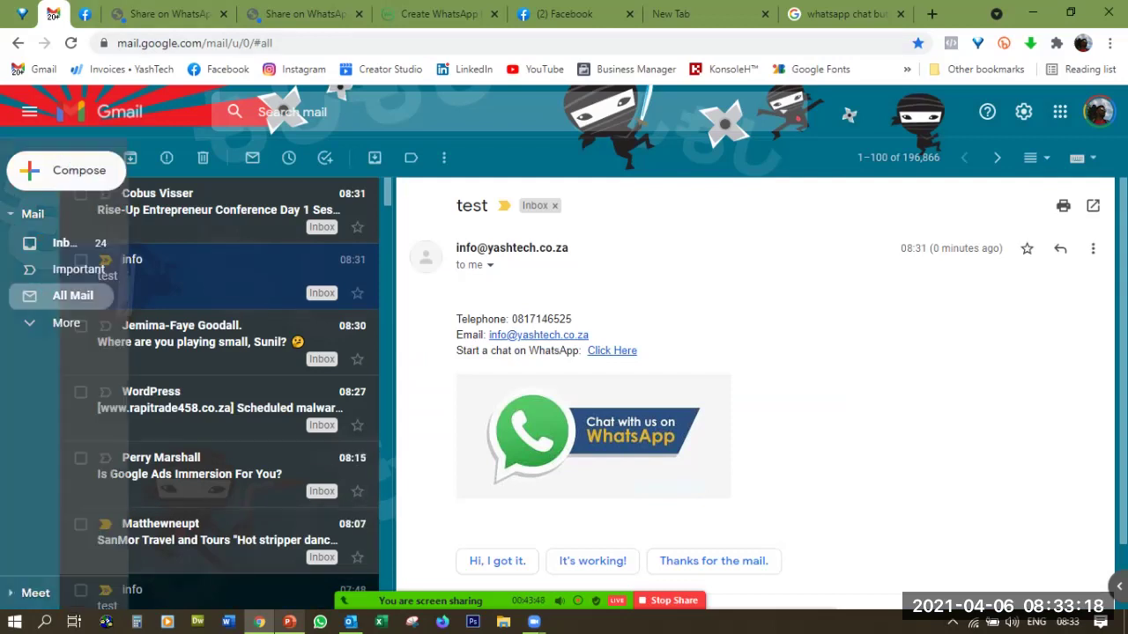
{"action": "left_click", "coordinate": [66, 170]}
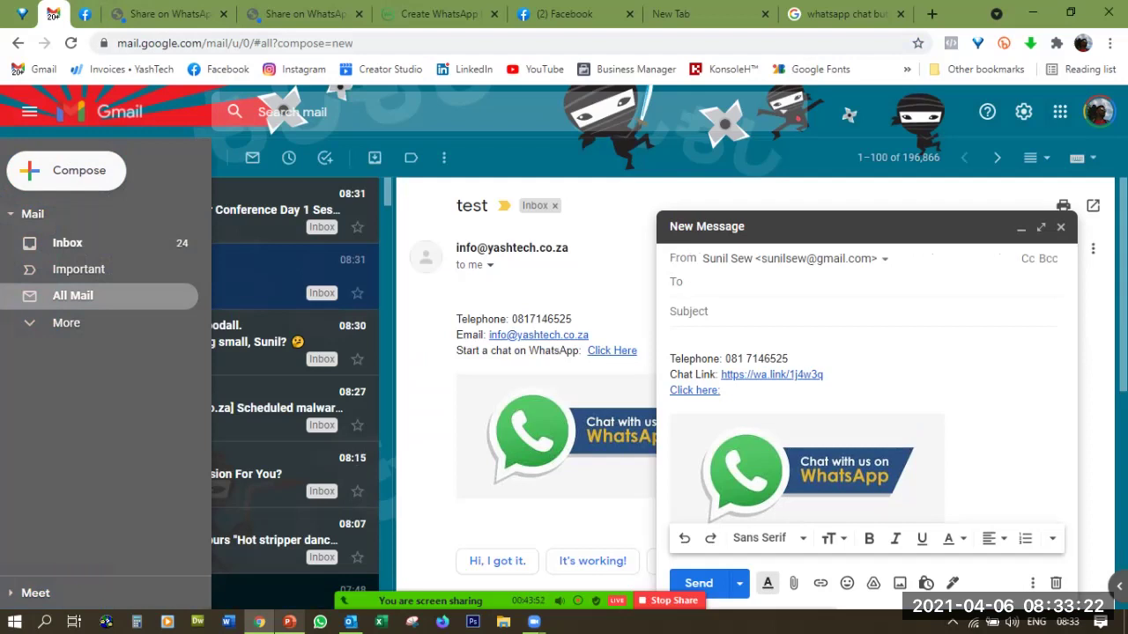
{"action": "type", "text": "sun"}
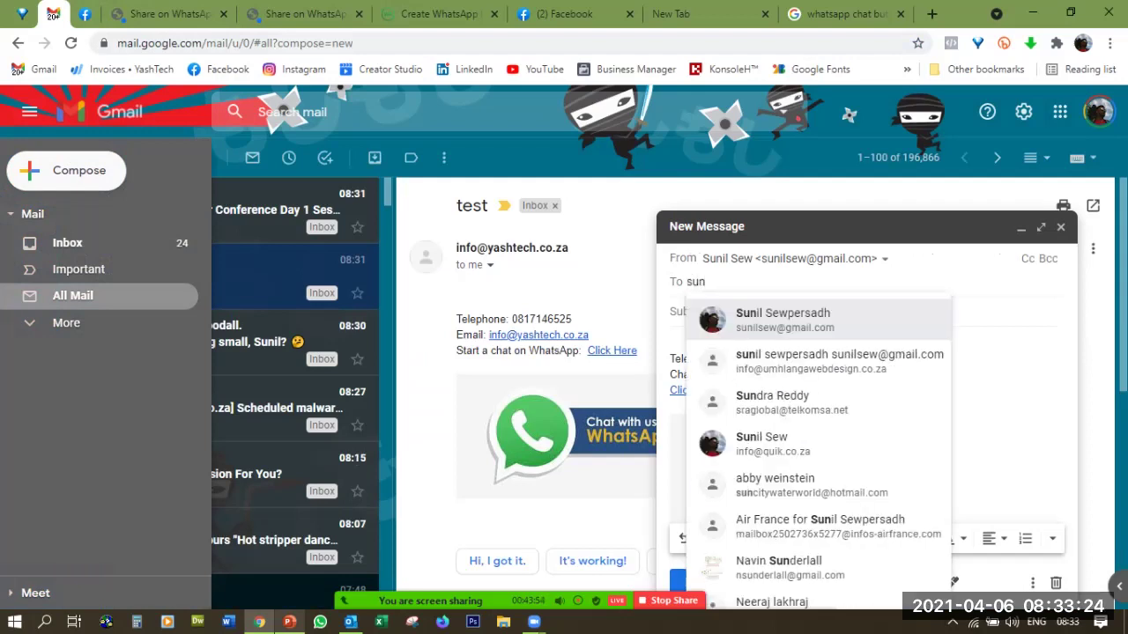